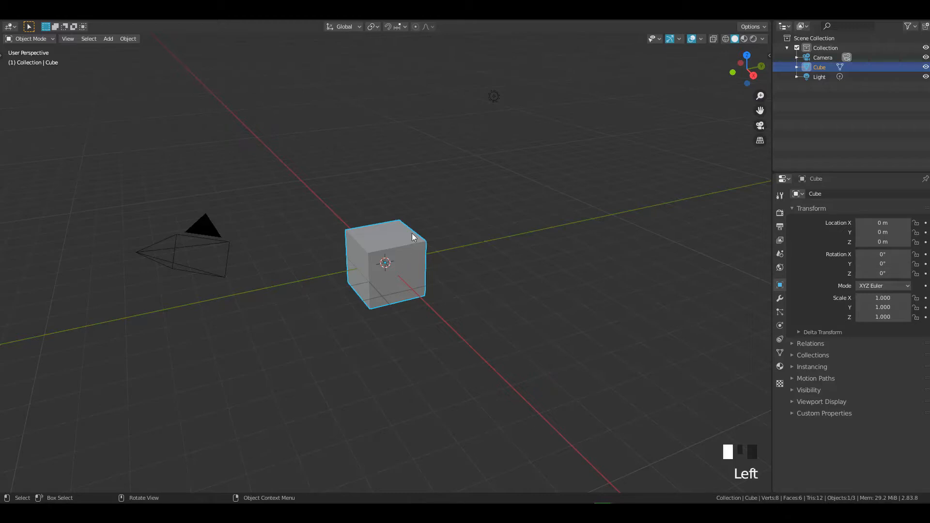
Step: Delete the default cube and add a cylinder mesh at the origin
shift+middle_drag(420, 261, 431, 216)
shift+middle_drag(431, 215, 419, 221)
key(x)
click(411, 214)
key(shift+a)
mouse_move(372, 188)
click(429, 245)
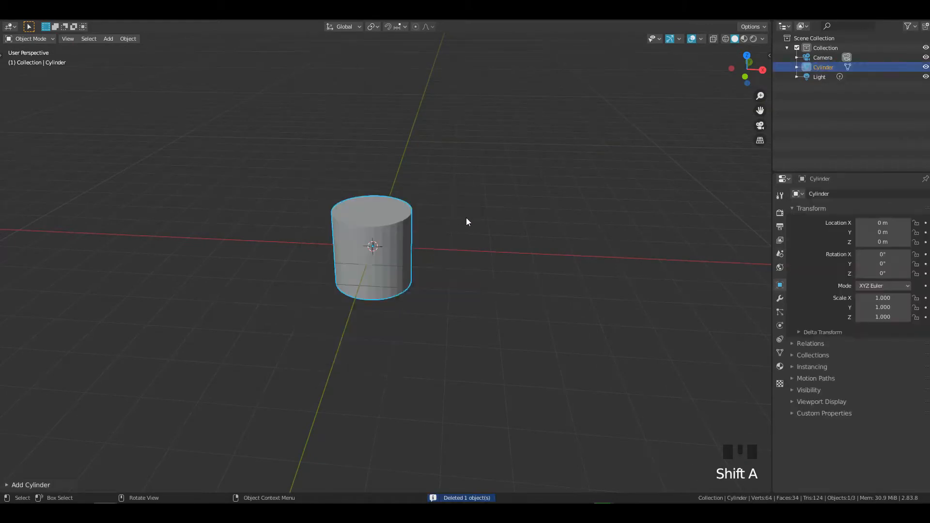
Step: Rotate the cylinder's mesh 90° about the X axis in Edit Mode
key(Tab)
shift+middle_drag(469, 176, 457, 223)
text(rx90)
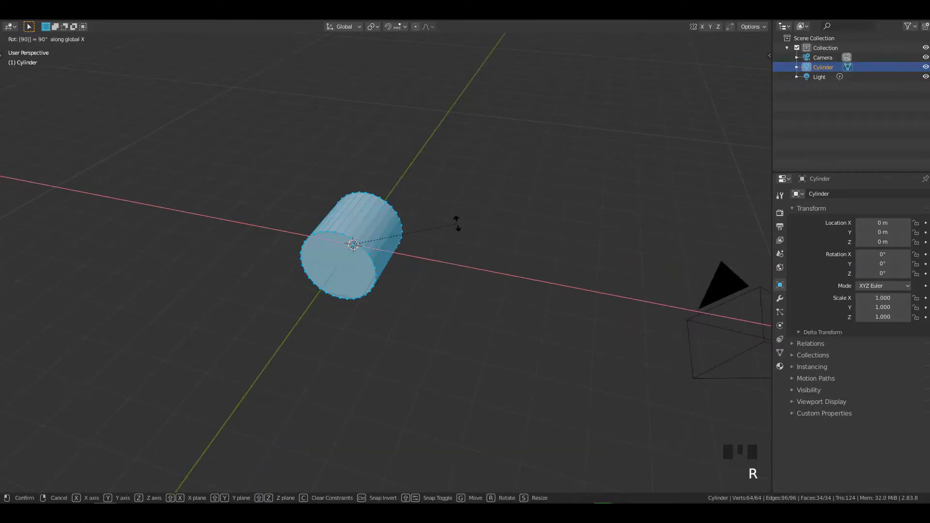
key(Return)
Step: Scale down the cylinder's radius while keeping its length along Y locked
middle_drag(463, 273, 537, 272)
key(s)
key(shift+y)
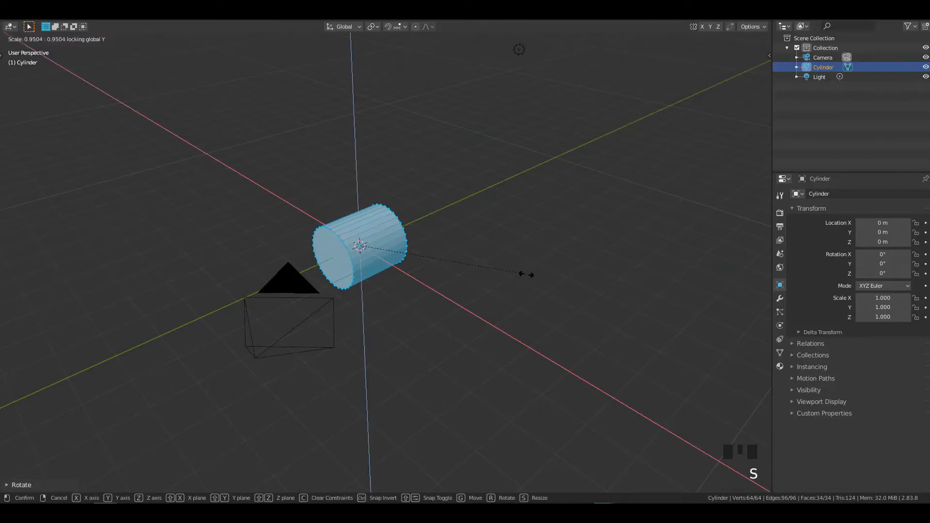
click(493, 271)
Step: Move the cylinder up about 3 m along Z in front view and place a duplicate below it at the origin
key(grave)
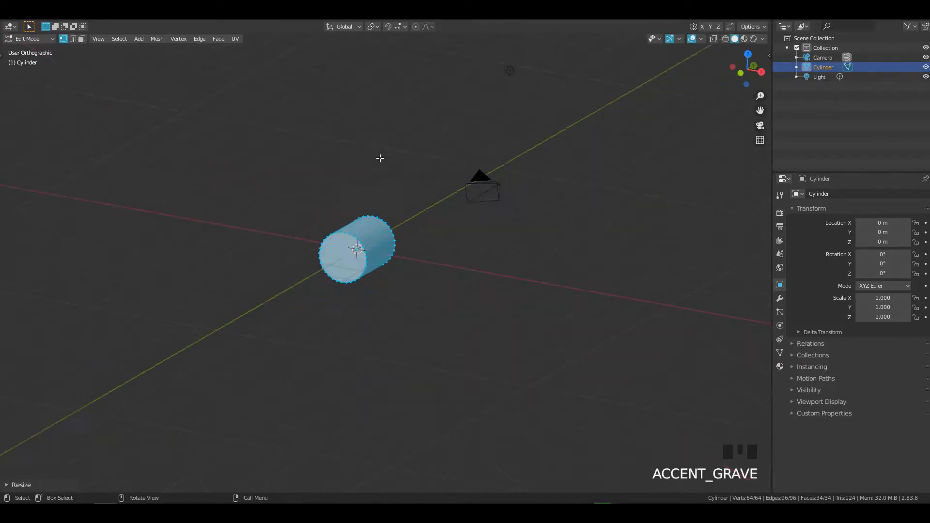
shift+middle_drag(480, 206, 459, 243)
key(g)
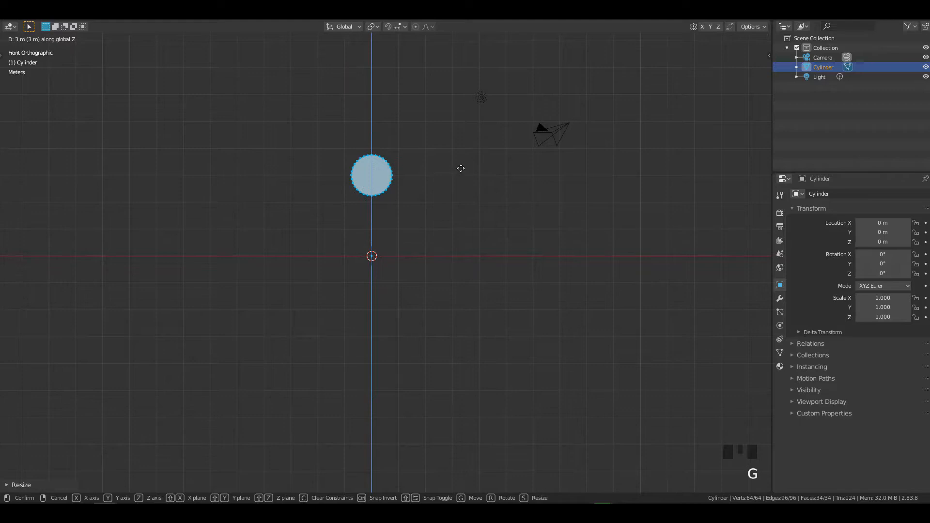
click(462, 162)
key(shift+d)
key(z)
click(468, 256)
middle_drag(482, 241, 408, 290)
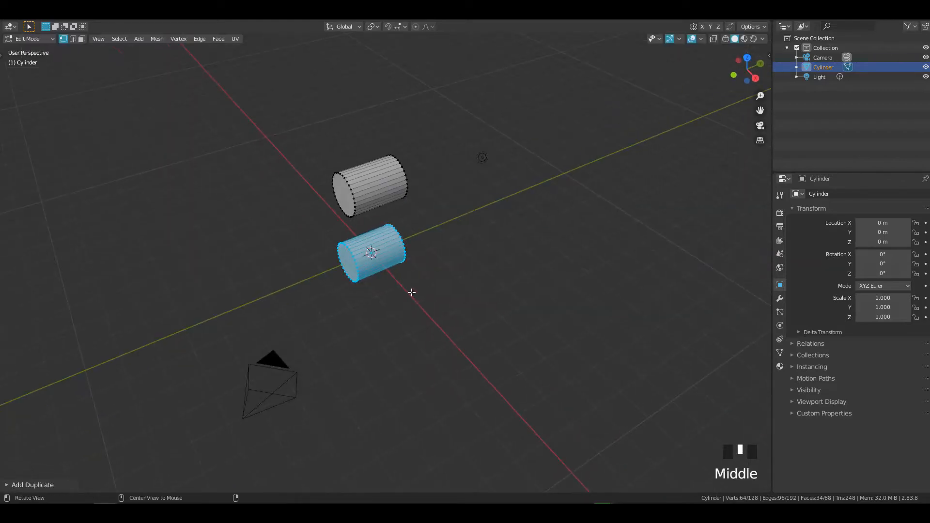
Step: Enlarge the lower cylinder's radius by about 1.6 and refine it by about 0.9, keeping the Y length locked
key(s)
key(shift+y)
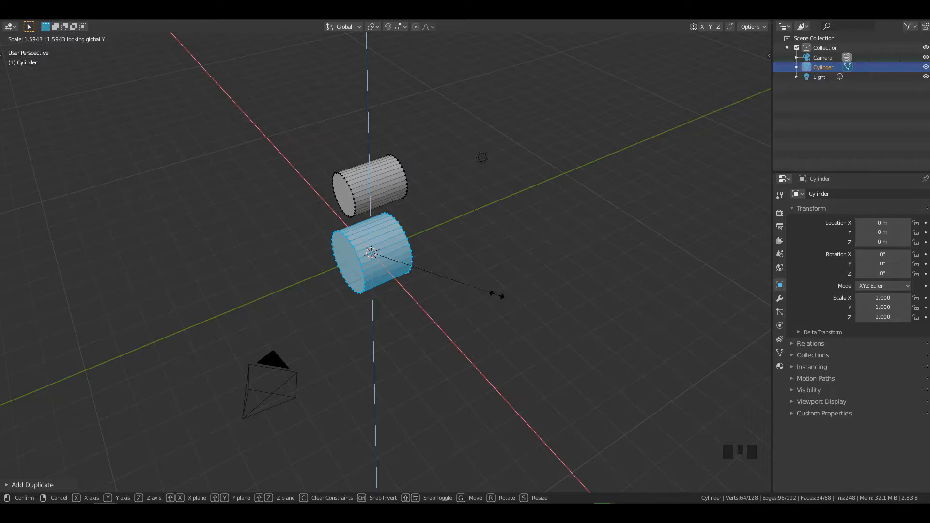
click(502, 296)
middle_drag(502, 296, 484, 238)
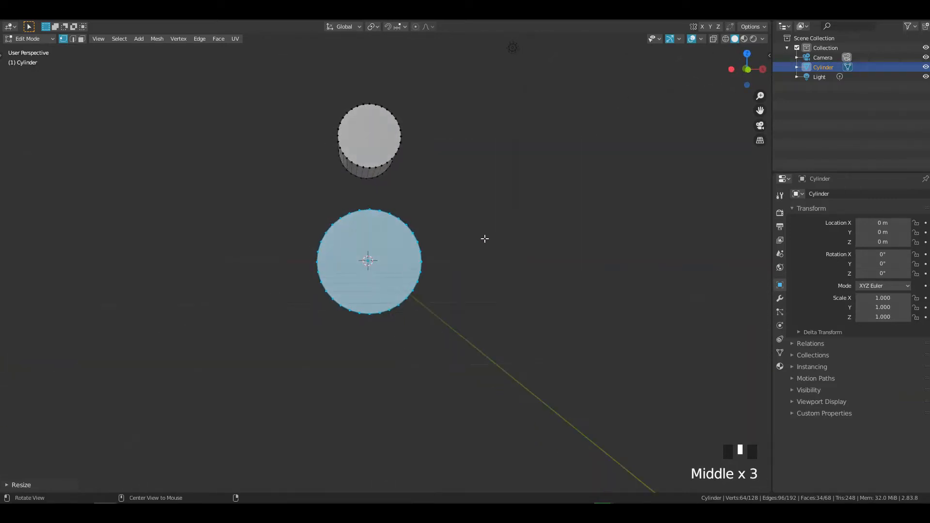
key(s)
key(shift+y)
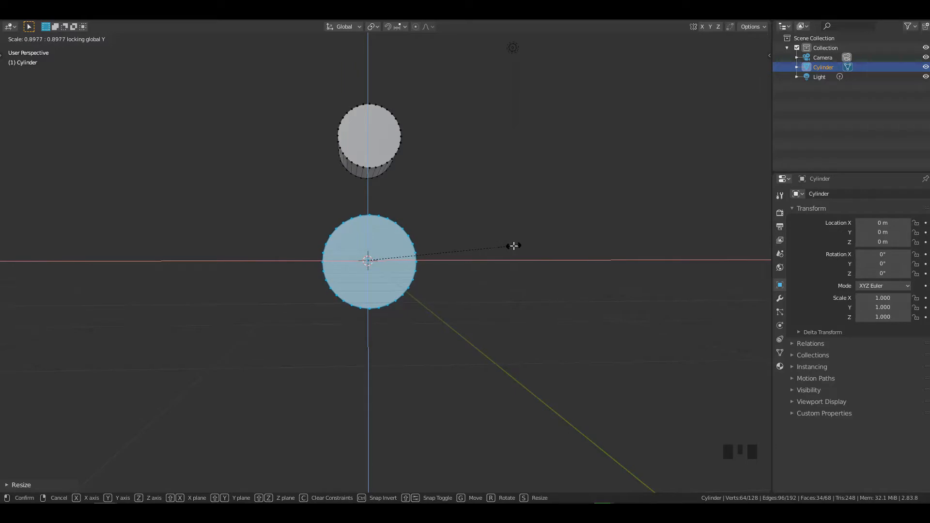
click(513, 246)
Step: Add a centred loop cut around the middle of both the lower and the upper cylinder
middle_drag(444, 214, 370, 224)
key(ctrl+r)
click(372, 242)
click(371, 139)
key(ctrl+r)
click(371, 131)
Step: Delete the rear half of both cylinders beyond the middle loops
key(grave)
drag(428, 248, 465, 249)
key(x)
click(465, 249)
key(z)
click(572, 285)
Step: Add a Mirror modifier on the Y axis to the half cylinders
middle_drag(572, 285, 458, 216)
key(Tab)
key(shift+alt+y)
click(780, 298)
middle_drag(391, 178, 417, 215)
key(Tab)
middle_drag(411, 144, 438, 241)
Step: Inset the front faces of both cylinders by about 0.135 and rescale the inset with the Y axis locked
key(Tab)
click(382, 178)
shift+click(404, 323)
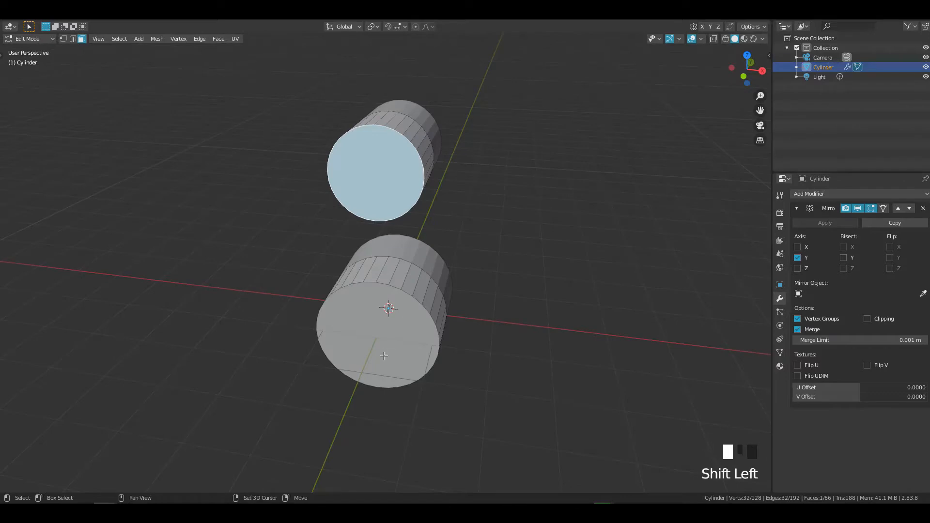
key(grave)
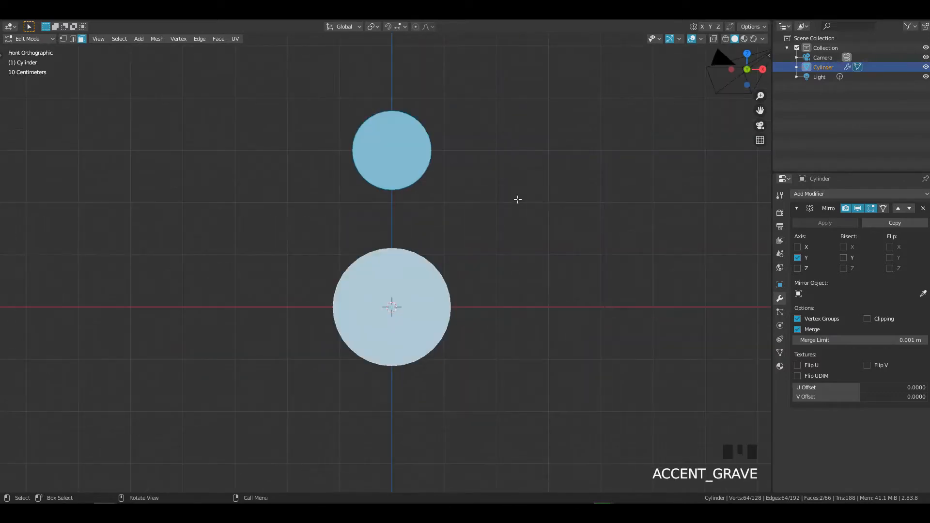
key(i)
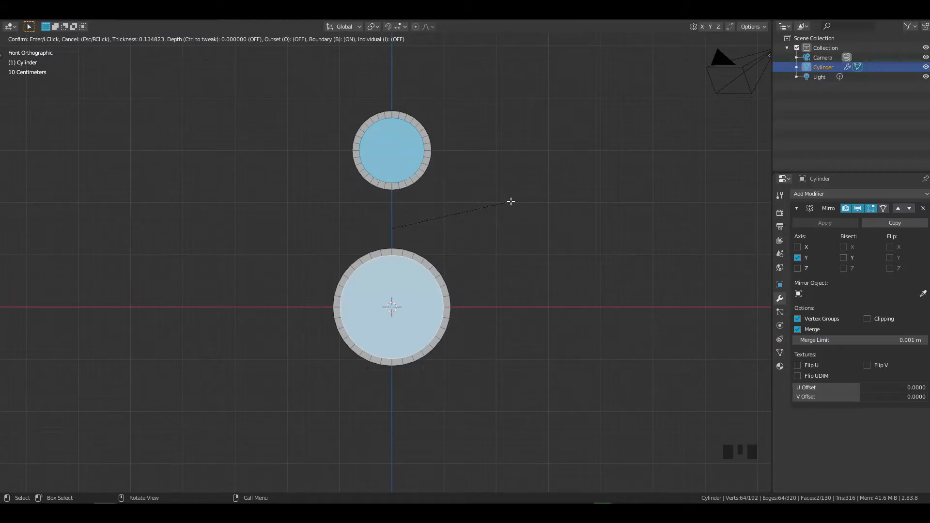
click(511, 201)
key(s)
key(shift+y)
click(540, 231)
shift+middle_drag(429, 230, 438, 183)
key(Tab)
shift+middle_drag(423, 152, 422, 154)
key(ctrl+z)
Step: Add Vertex to the snapping targets and raise the outer-rim vertices beside the upper cylinder's top centre level with the top vertex
drag(416, 108, 453, 137)
key(g)
right_click(421, 135)
key(ctrl+shift+Tab)
click(422, 149)
key(ctrl+shift+Tab)
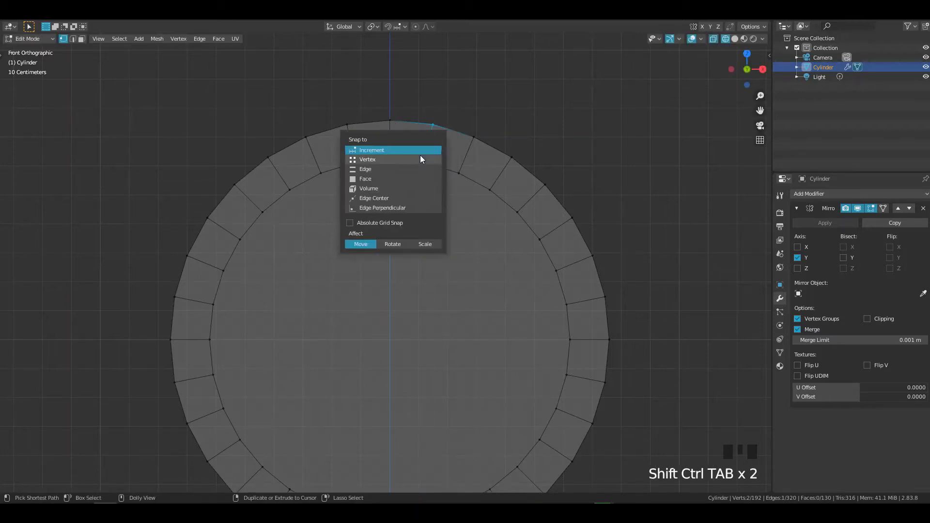
shift+click(419, 156)
key(ctrl+shift+Tab)
key(g)
click(394, 122)
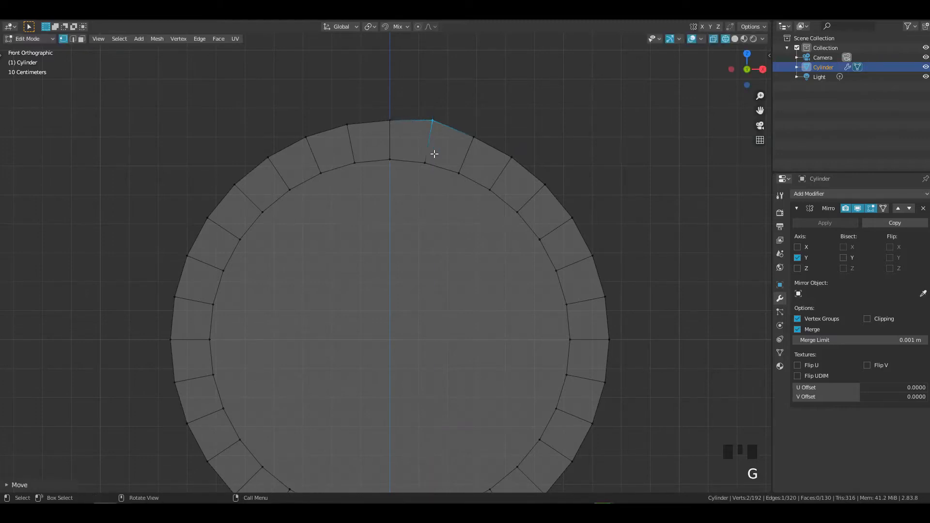
Step: Align the neighbouring inner-rim vertices directly beneath the raised outer-rim vertices on the upper cylinder
drag(412, 107, 440, 191)
key(alt+a)
shift+drag(379, 108, 407, 169)
ctrl+middle_drag(407, 168, 389, 139)
Step: Connect the upper cylinder's top and bottom inner-rim vertices with a vertical edge and delete the cylinder's left half
click(391, 134)
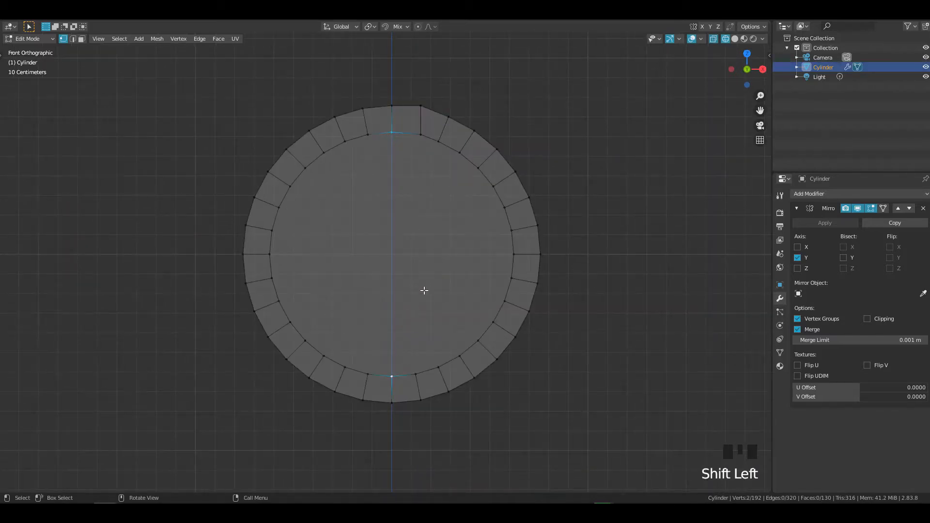
key(j)
drag(215, 83, 383, 407)
key(x)
click(466, 212)
Step: Delete the two outer vertices at the top centre of the upper half cylinder
shift+middle_drag(427, 160, 407, 282)
click(408, 282)
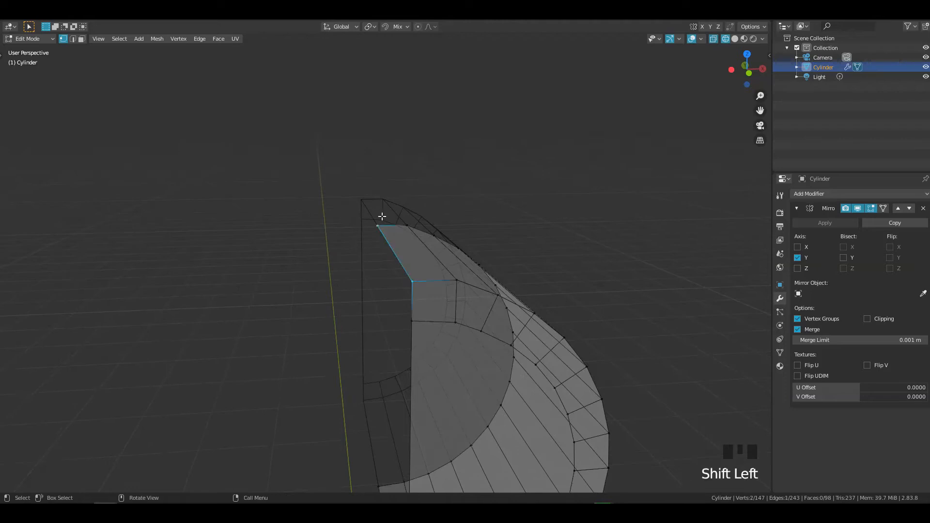
key(x)
click(382, 216)
Step: Apply Set Flow to the selected edges near the top of the upper half cylinder's outer surface
middle_drag(452, 235, 357, 198)
shift+click(360, 204)
right_click(409, 183)
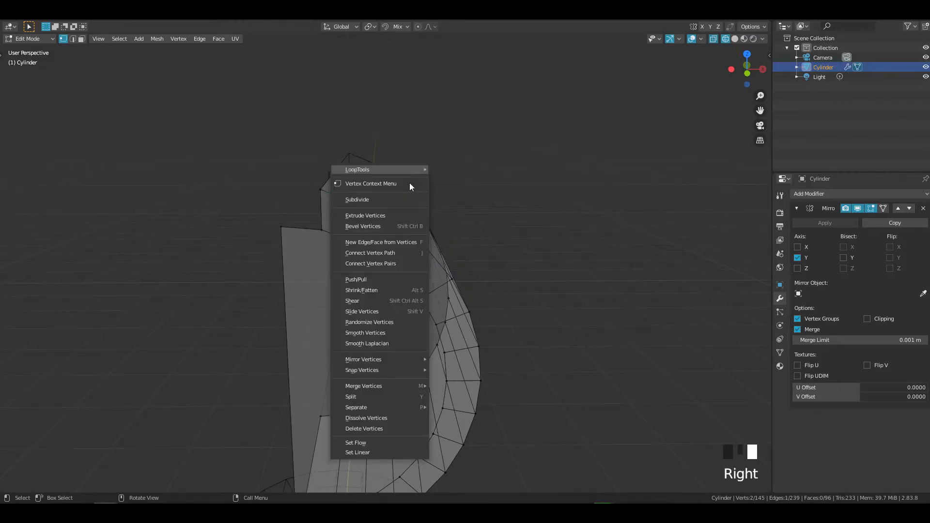
click(391, 443)
shift+middle_drag(455, 255, 423, 189)
click(391, 177)
right_click(520, 169)
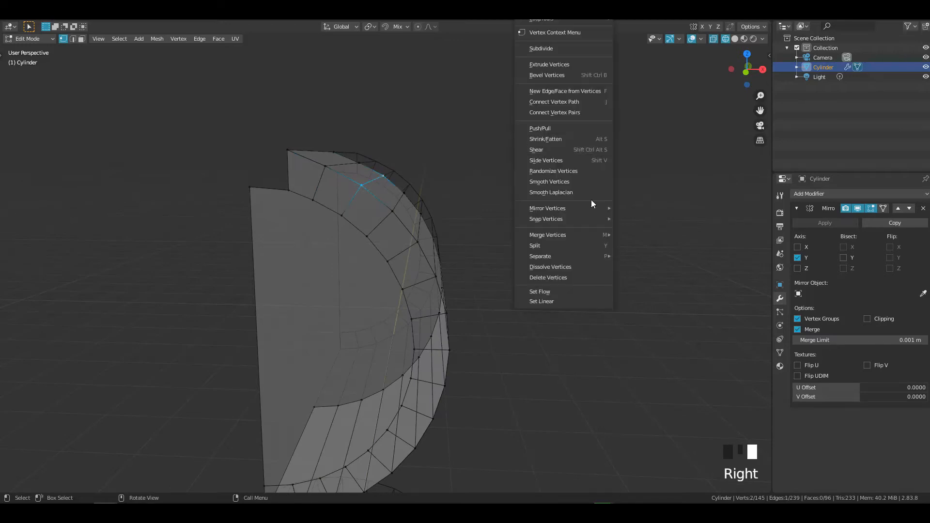
click(597, 295)
mouse_move(444, 228)
middle_down()
mouse_move(423, 231)
mouse_move(436, 227)
middle_up()
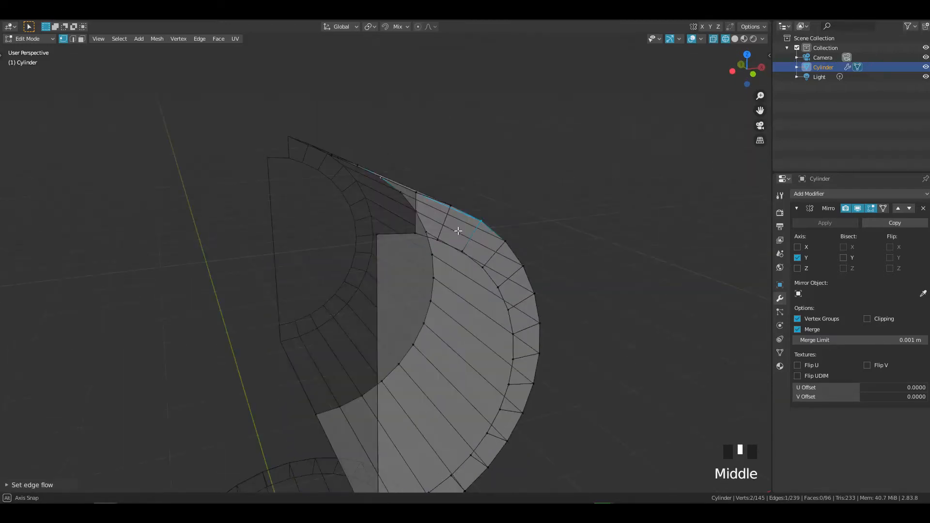
Step: Extrude the notch's corner edges at the top of the upper half cylinder inward along the Y axis
click(416, 192)
shift+click(416, 233)
shift+click(391, 234)
shift+click(391, 234)
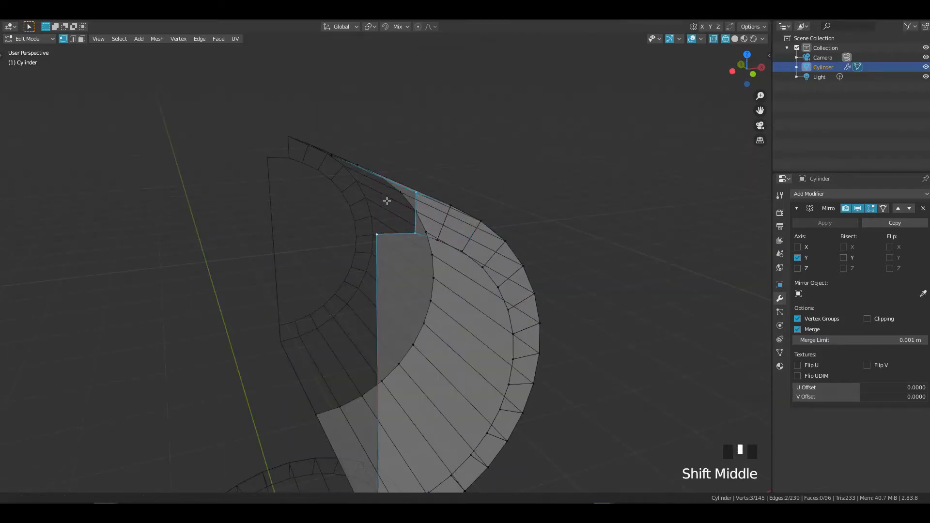
middle_drag(386, 201, 402, 211)
key(e)
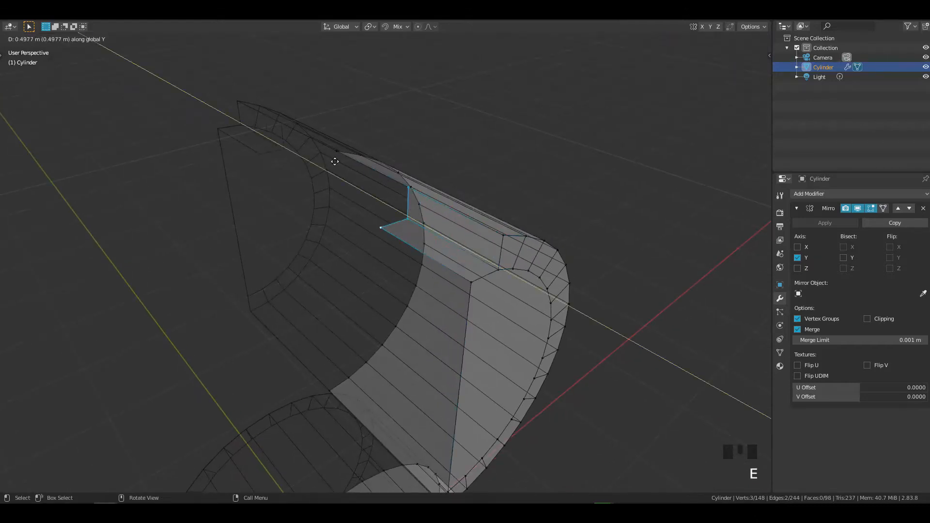
click(322, 153)
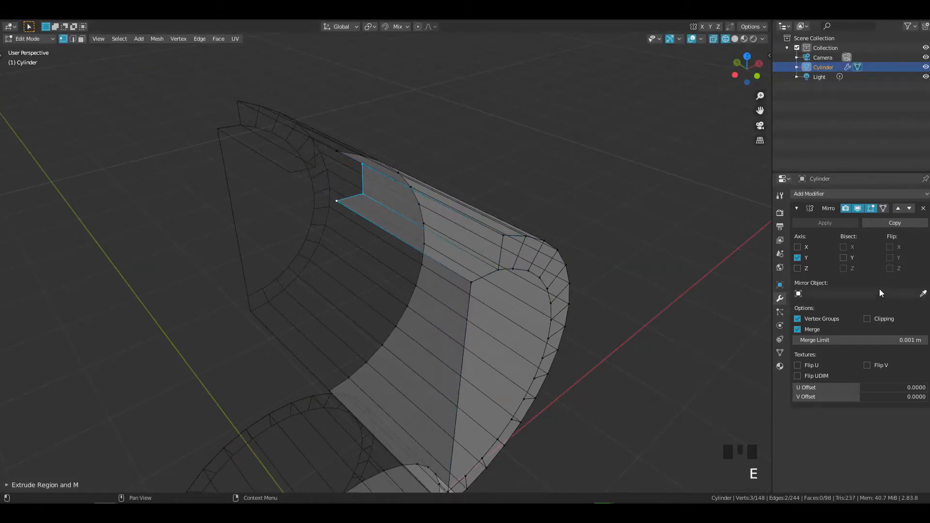
Step: Enable Clipping on the Mirror modifier, move the extruded notch edges onto the mirror plane and clean up the mesh
click(873, 318)
key(g)
click(312, 150)
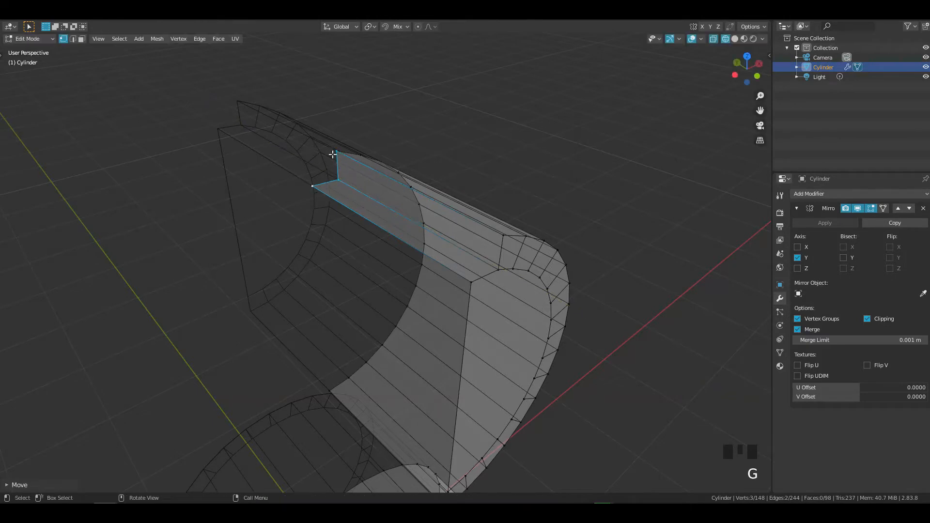
middle_drag(311, 150, 414, 188)
key(3)
Step: Connect the inner-rim vertices at the top and bottom of the upper half's front face with a vertical edge
mouse_move(468, 211)
ctrl+middle_down()
mouse_move(459, 183)
mouse_move(459, 220)
mouse_move(452, 208)
mouse_move(529, 222)
mouse_move(470, 255)
mouse_move(475, 209)
mouse_move(404, 192)
mouse_move(371, 381)
ctrl+middle_up()
key(alt+z)
click(371, 214)
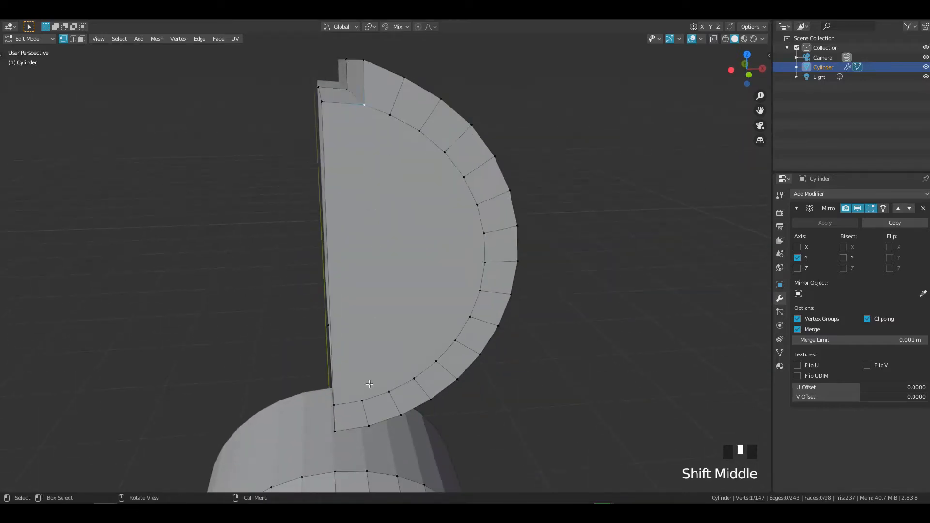
shift+click(360, 396)
middle_drag(371, 208, 386, 213)
Step: Delete the leftover geometry beside the new vertical edge at the notch's inner corner
middle_drag(383, 132, 364, 150)
click(366, 106)
shift+click(329, 117)
key(x)
click(330, 117)
Step: Delete the large flat face inside the upper half cylinder's front rim
shift+middle_drag(420, 201, 363, 191)
key(ctrl+Tab)
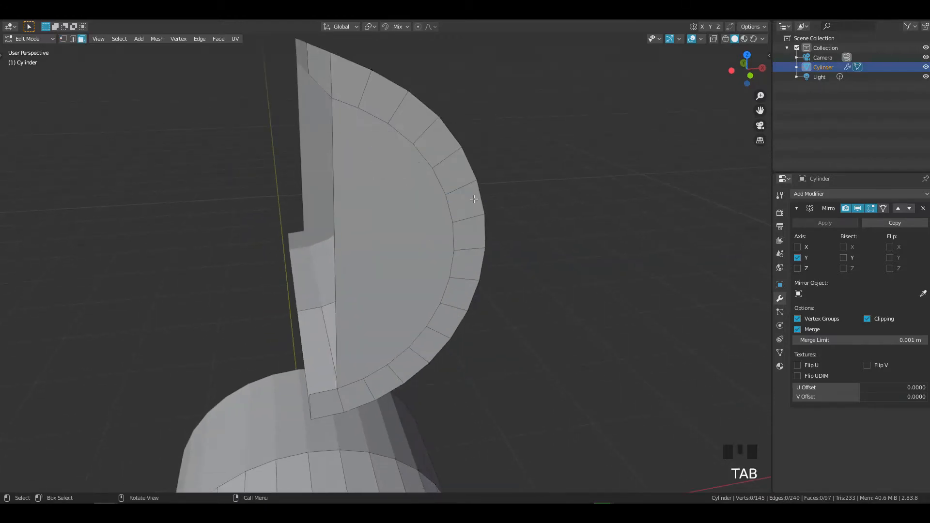
click(377, 208)
key(x)
click(370, 231)
middle_drag(370, 231, 434, 163)
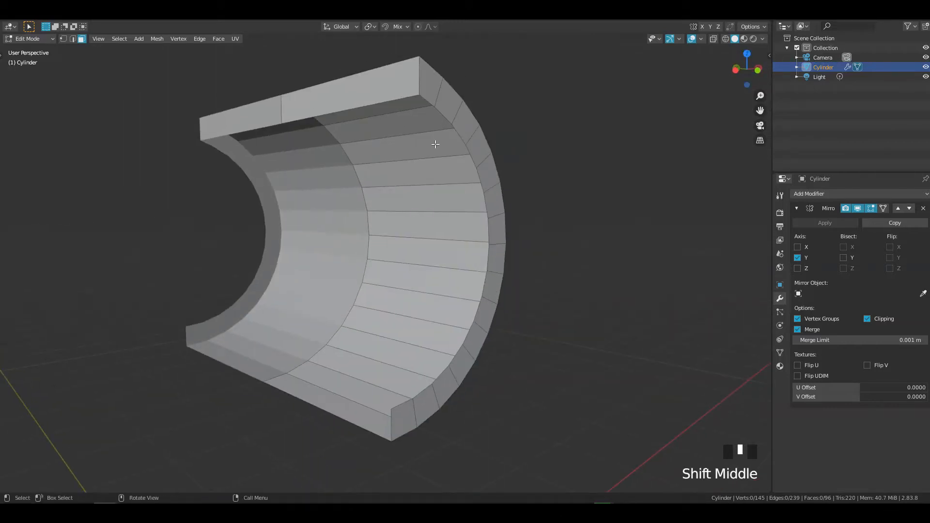
Step: Extrude the upper half's whole inner-rim edge path along Y to the mirror plane and clean up the mesh
key(ctrl+Tab)
click(438, 209)
click(426, 97)
shift+middle_drag(426, 97, 419, 79)
ctrl+click(389, 388)
middle_drag(389, 388, 363, 319)
key(ctrl+z)
ctrl+click(325, 392)
ctrl+click(298, 387)
middle_drag(298, 388, 373, 350)
shift+middle_drag(408, 297, 401, 281)
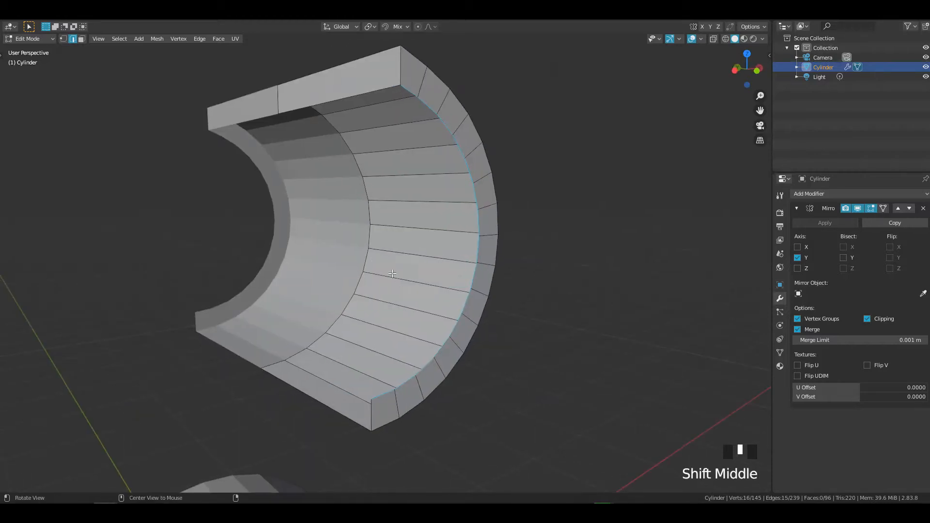
key(e)
key(y)
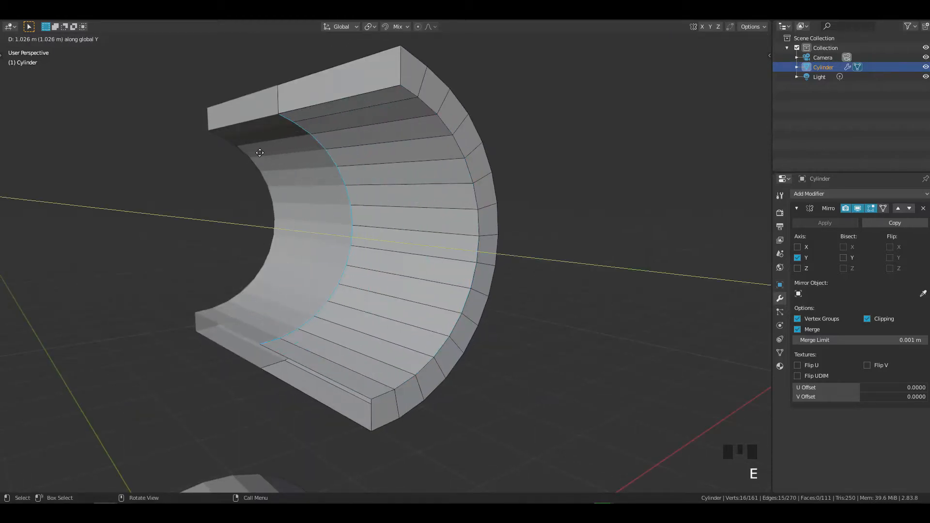
click(233, 143)
middle_drag(233, 143, 357, 177)
key(3)
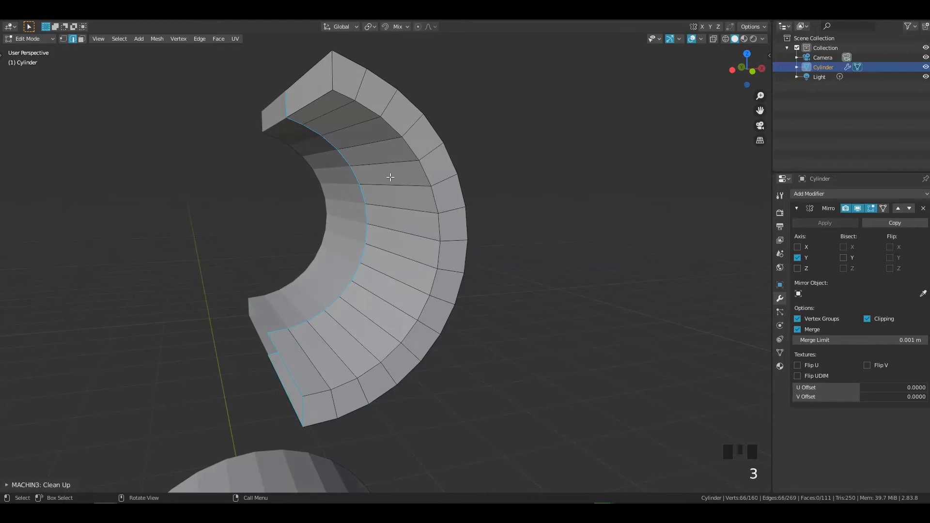
Step: Connect the lower cylinder's top and bottom inner-rim vertices with a vertical edge and delete the cylinder's left half
middle_drag(429, 195, 368, 224)
key(grave)
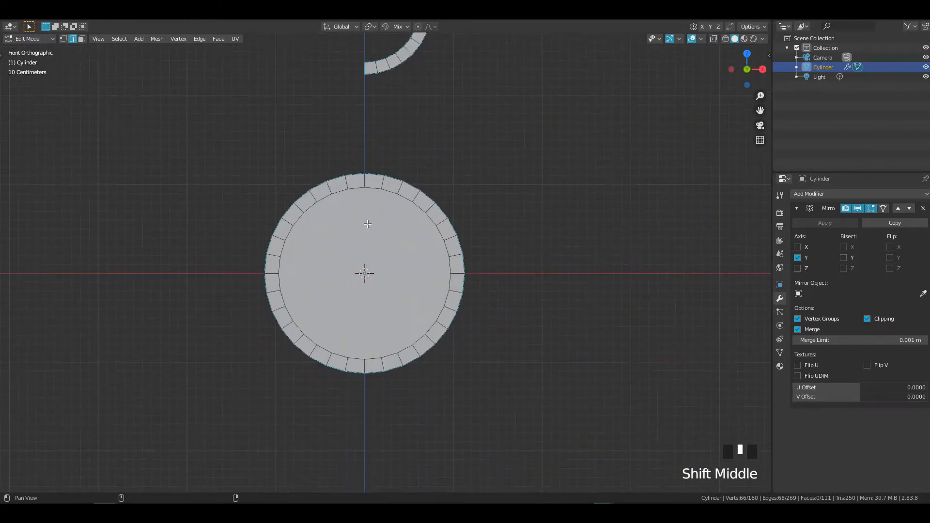
shift+middle_drag(378, 261, 358, 212)
key(1)
click(354, 163)
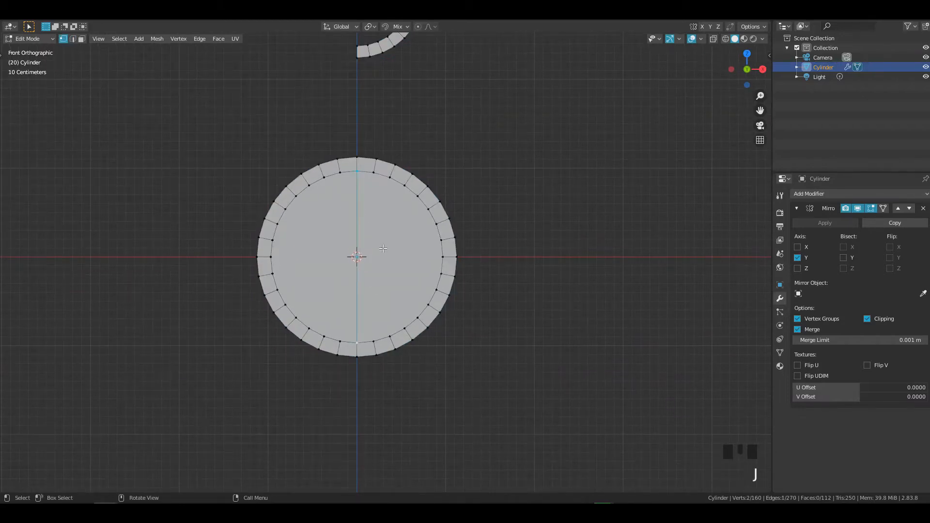
key(alt+z)
drag(147, 104, 355, 480)
key(x)
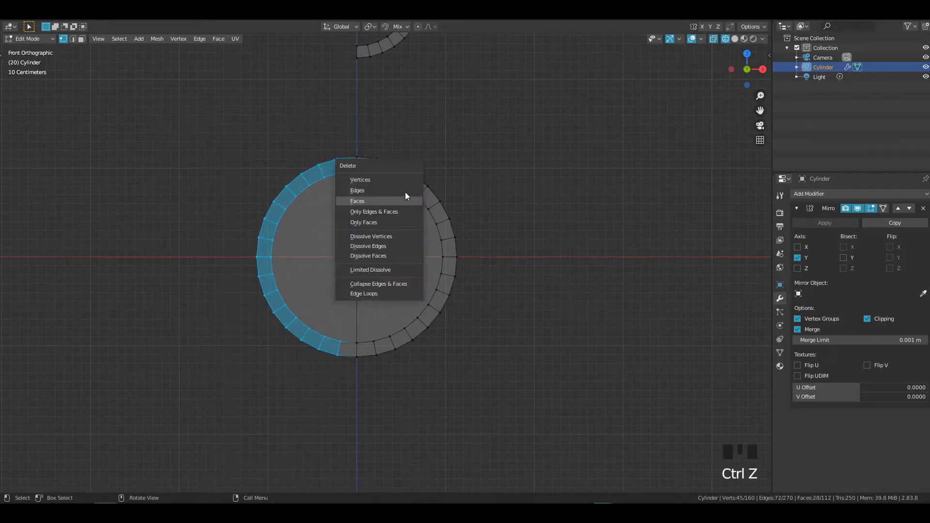
click(401, 180)
Step: Add a centred loop cut between the inner and outer rims of the lower half cylinder
ctrl+middle_drag(378, 193, 394, 232)
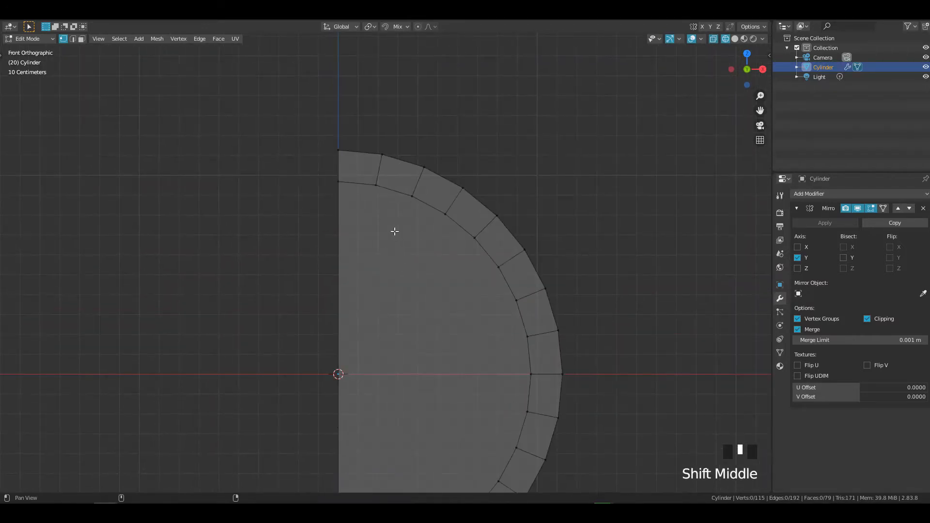
shift+middle_drag(361, 185, 363, 189)
key(ctrl+r)
click(366, 184)
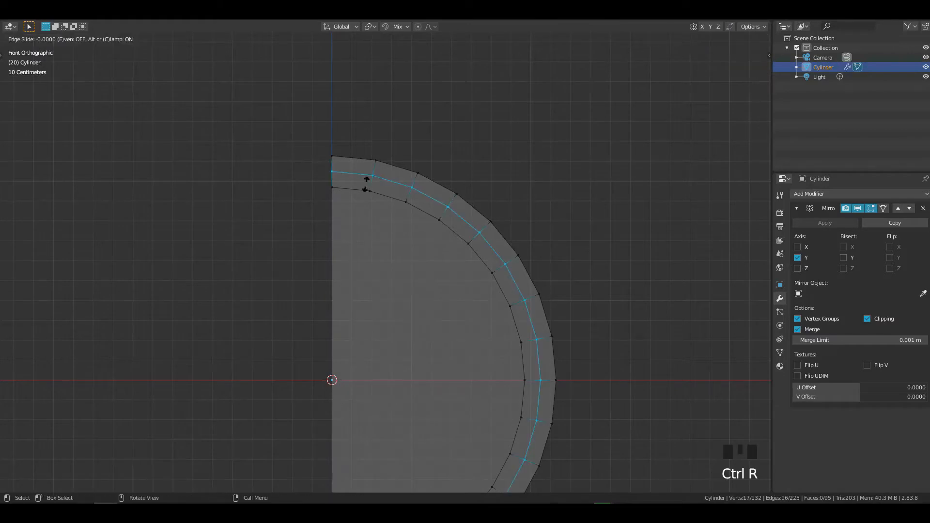
click(363, 194)
Step: Delete the large flat face inside the lower half cylinder's front rim
click(336, 188)
ctrl+middle_drag(397, 201, 380, 208)
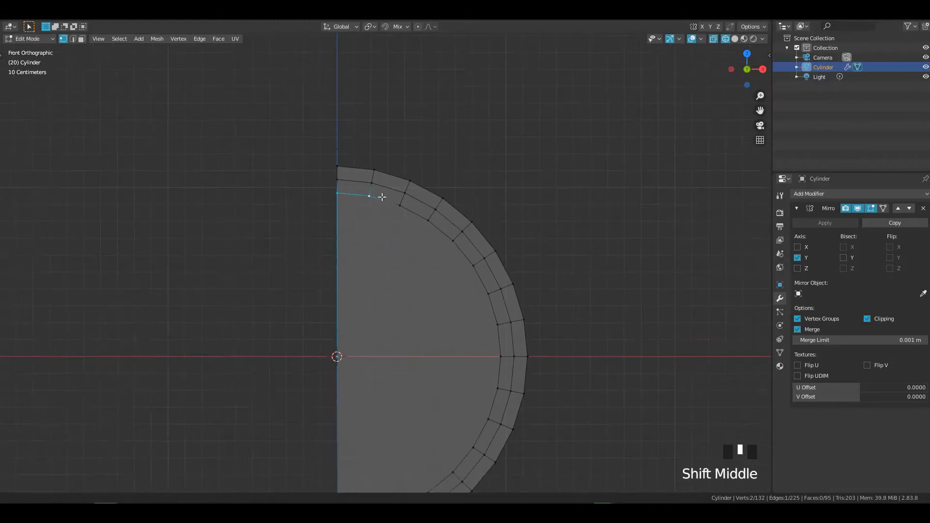
key(Tab)
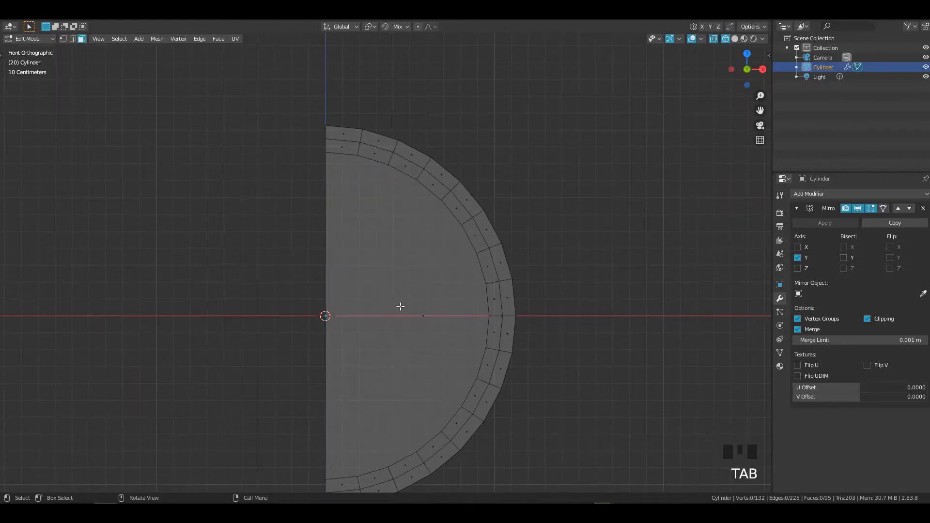
click(418, 324)
click(432, 299)
double_click(432, 298)
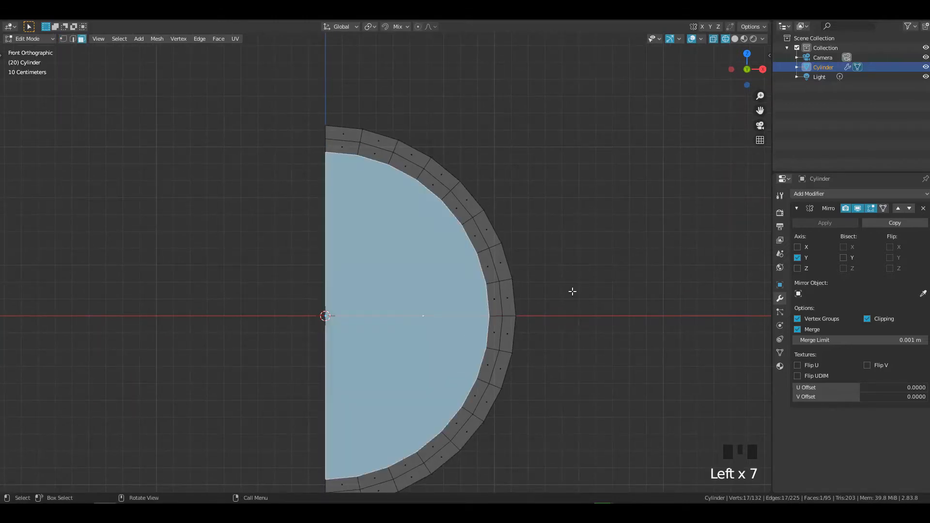
key(x)
click(577, 308)
Step: Delete the topmost face of the lower rim's inner ring, next to the vertical centre line, to form a notch
shift+middle_drag(410, 224, 414, 249)
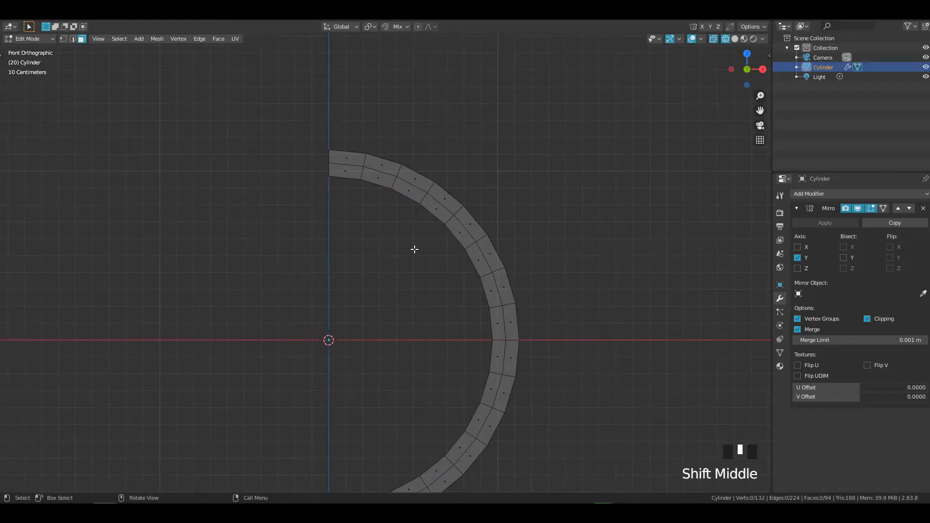
click(345, 171)
key(x)
click(347, 173)
Step: Move the notch's bottom corner vertex along X to line it up vertically with the corner vertex above it
ctrl+middle_drag(353, 175, 376, 181)
key(Tab)
key(Tab)
key(g)
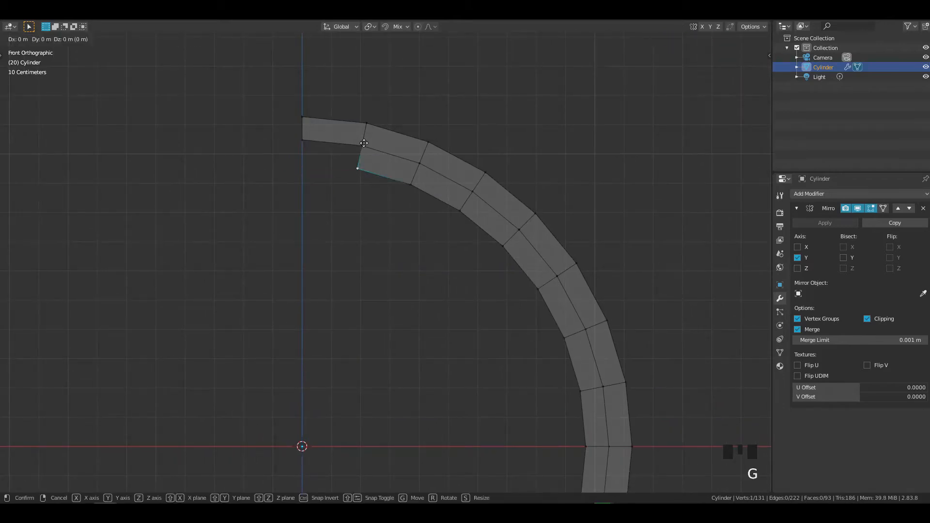
key(x)
click(367, 144)
Step: Select the notch's three front-rim vertices and extrude their edges along Y to the mirror plane
drag(286, 137, 373, 150)
key(alt+a)
shift+middle_drag(390, 204, 467, 173)
shift+click(376, 214)
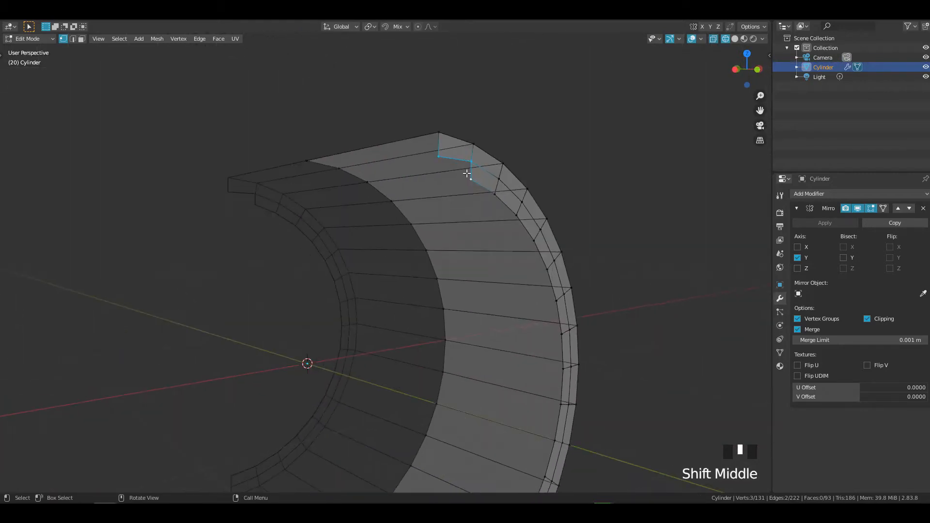
key(e)
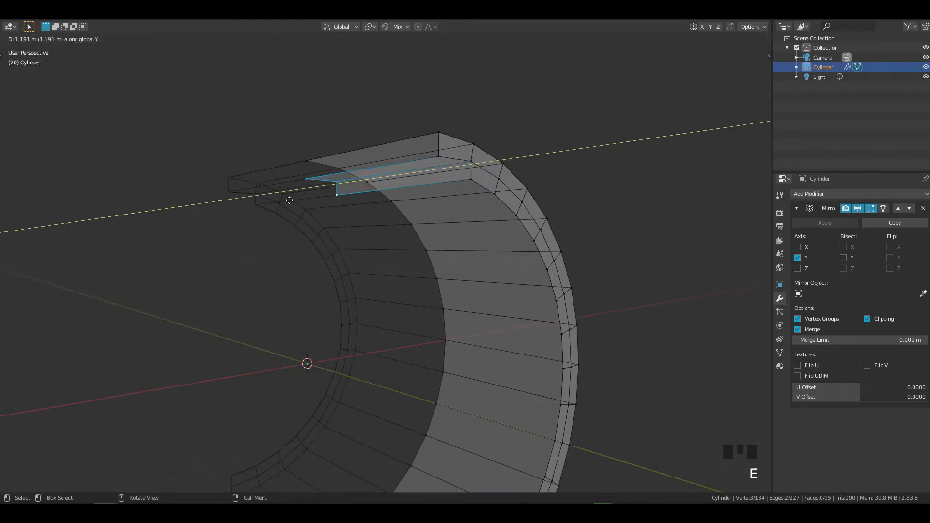
click(378, 200)
Step: Switch to solid shading, select the rest of the lower inner-rim edge path and extrude it along Y to the mirror plane
shift+middle_drag(378, 200, 445, 168)
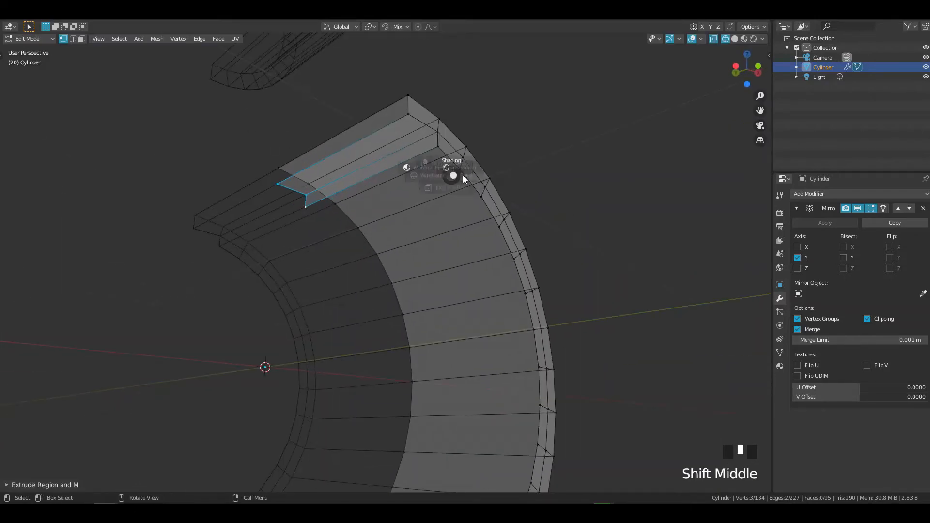
click(504, 162)
shift+middle_drag(558, 139, 412, 113)
shift+middle_drag(475, 286, 478, 185)
shift+middle_drag(426, 38, 452, 133)
ctrl+click(413, 121)
key(e)
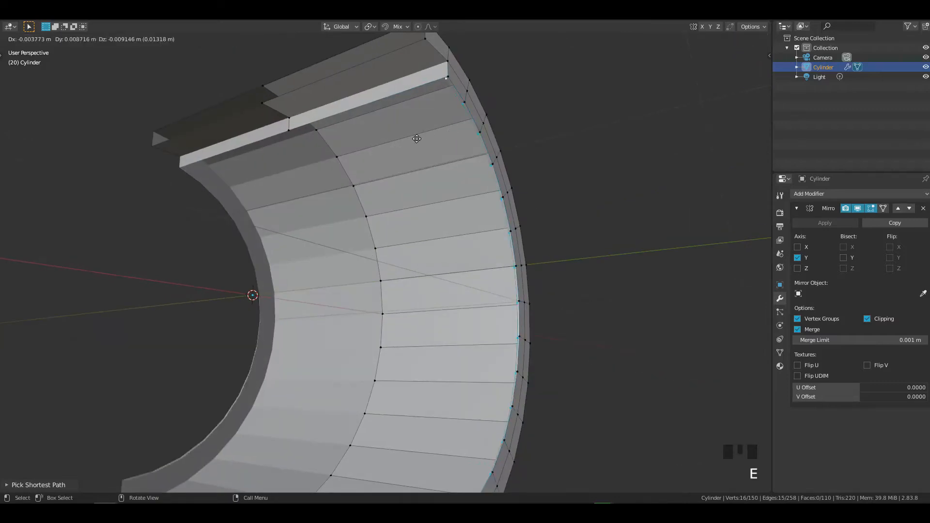
click(356, 153)
Step: Mirror the half-cylinder object across the X axis
key(3)
ctrl+middle_drag(447, 143, 468, 194)
key(Tab)
key(shift+alt+x)
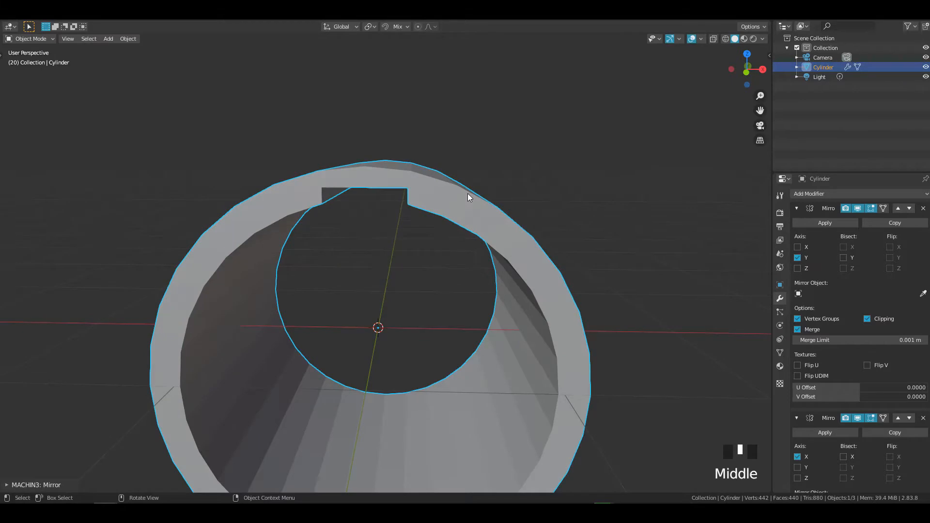
Step: In front wireframe view, move the notch's side vertices and the outer vertices above them about 0.09 m along X toward the centre
key(Tab)
key(grave)
mouse_move(425, 218)
ctrl+middle_down()
mouse_move(429, 133)
mouse_move(435, 152)
ctrl+middle_up()
key(z)
click(446, 162)
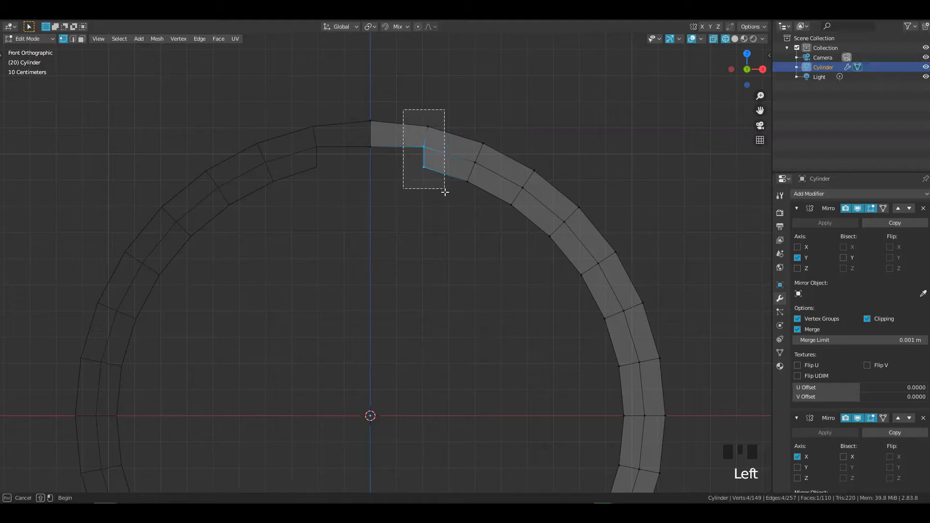
shift+click(467, 149)
key(g)
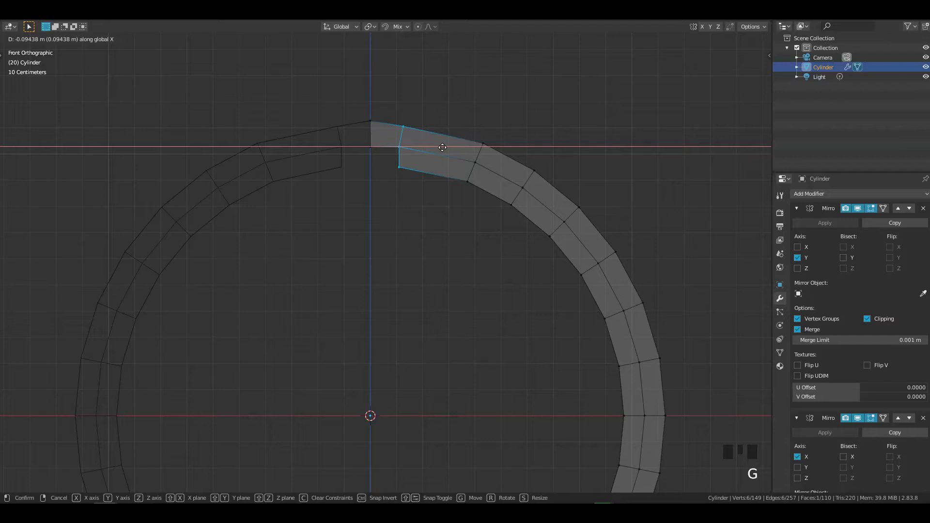
click(443, 147)
Step: Back in solid shading, even out the shifted outer lengthwise edge beside the notch with Set Flow
click(434, 141)
key(z)
click(484, 144)
mouse_move(484, 144)
middle_down()
mouse_move(465, 150)
mouse_move(546, 94)
middle_up()
right_click(546, 92)
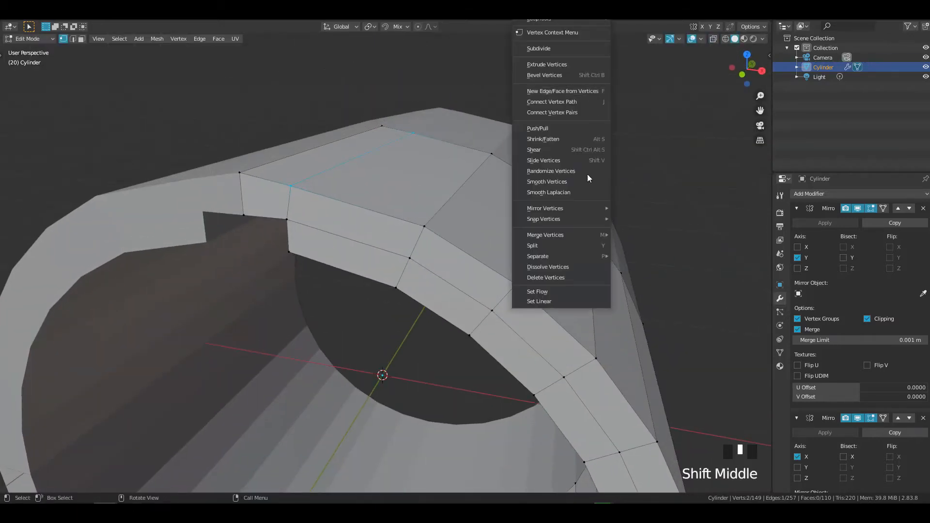
right_click(583, 289)
ctrl+middle_drag(583, 289, 455, 169)
click(456, 151)
right_click(576, 143)
right_click(602, 225)
click(455, 169)
right_drag(605, 219, 612, 289)
Step: Add a centred loop cut around the lower half cylinder and another around the upper one
ctrl+middle_drag(613, 193, 416, 311)
key(ctrl+r)
click(415, 312)
key(ctrl+r)
click(398, 179)
right_click(407, 196)
Step: Add a loop cut between the upper half cylinder's front rim and its middle loop, and move it about 0.08 m along Y
shift+middle_drag(430, 209, 421, 158)
middle_drag(420, 158, 460, 172)
shift+middle_drag(436, 170, 470, 204)
shift+middle_drag(480, 163, 436, 189)
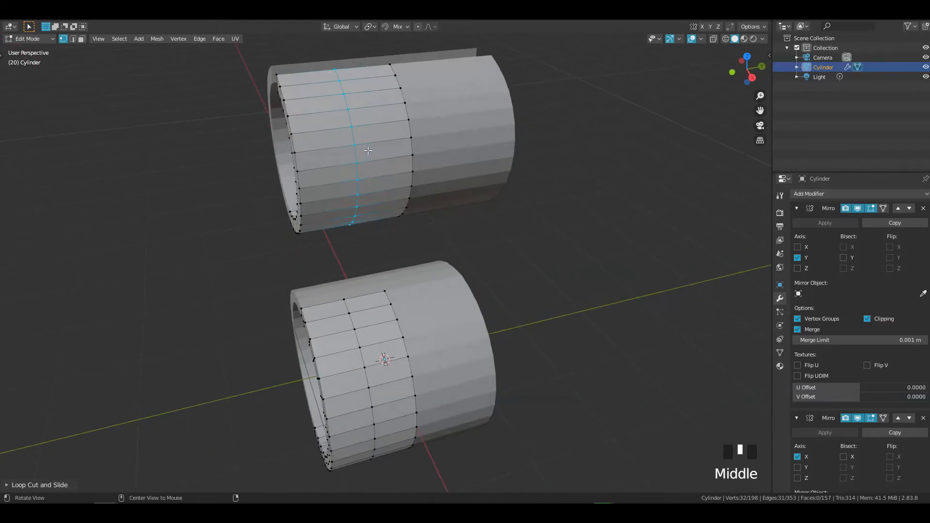
key(ctrl+r)
click(324, 165)
right_click(325, 165)
middle_drag(325, 165, 344, 180)
key(g)
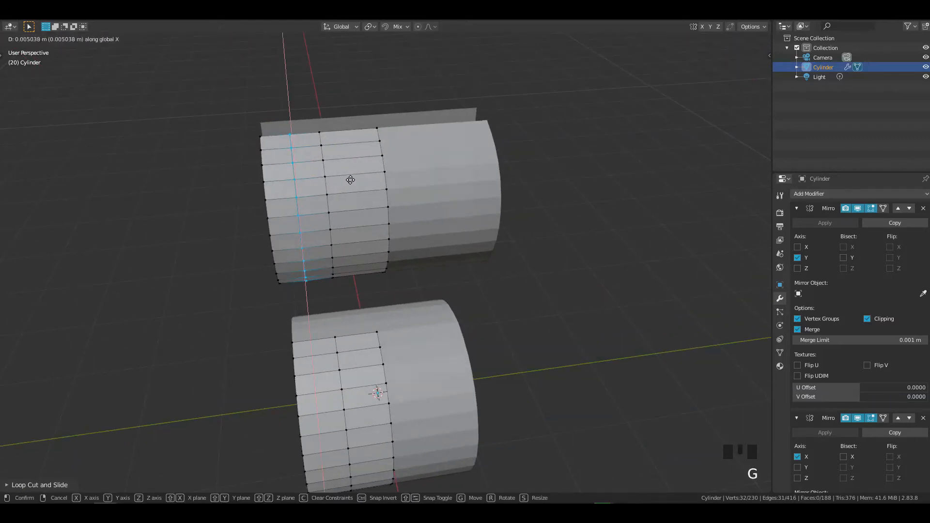
key(y)
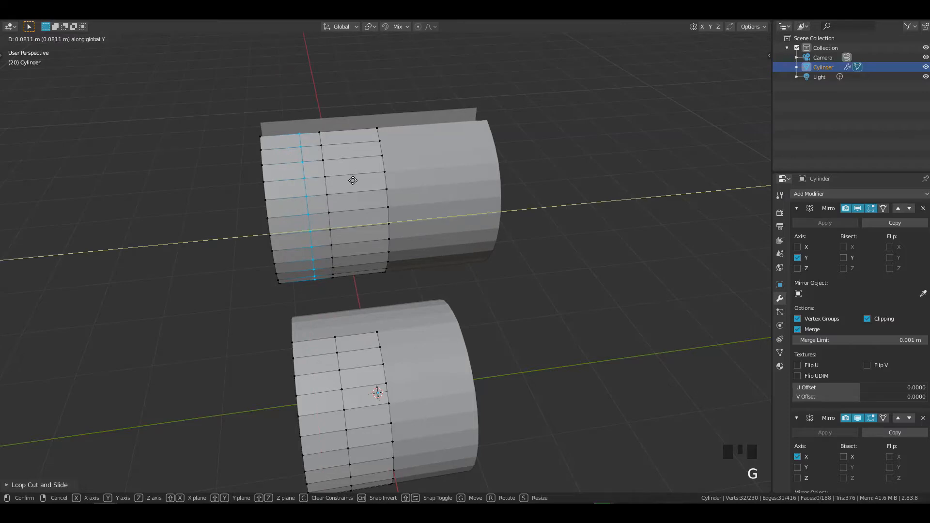
click(352, 180)
Step: Extrude two neighbouring outer faces near the upper cylinder's gap, beside the mirror plane, upward into a tall tab
shift+middle_drag(352, 181, 412, 229)
key(Tab)
middle_drag(475, 239, 373, 190)
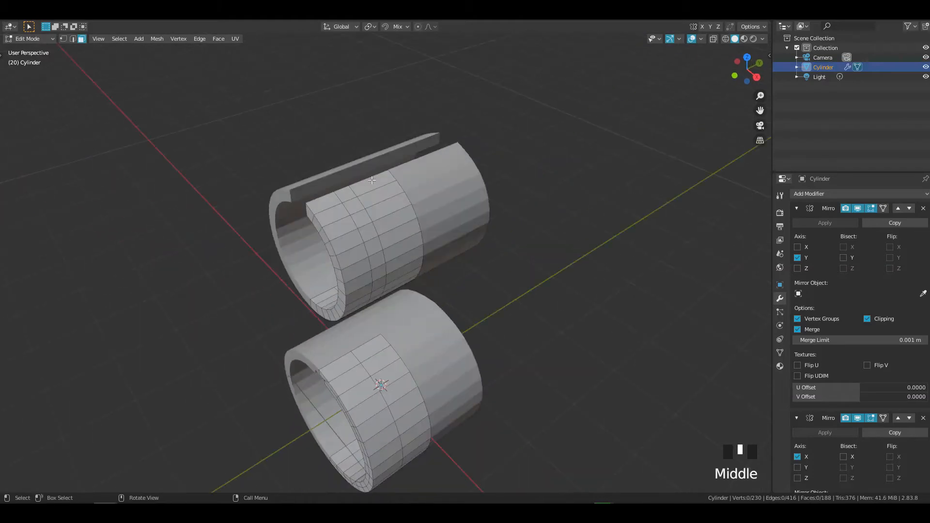
click(372, 192)
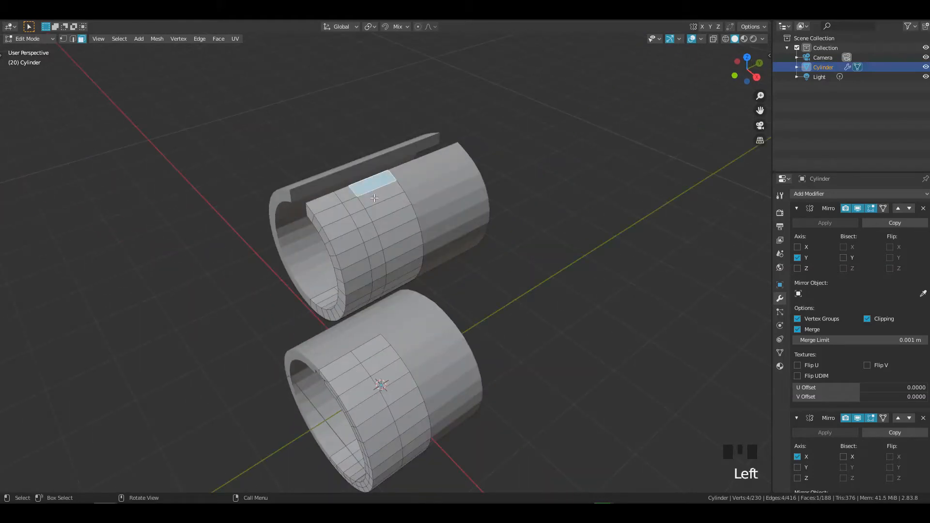
click(371, 195)
shift+click(384, 210)
middle_drag(385, 210, 415, 192)
key(e)
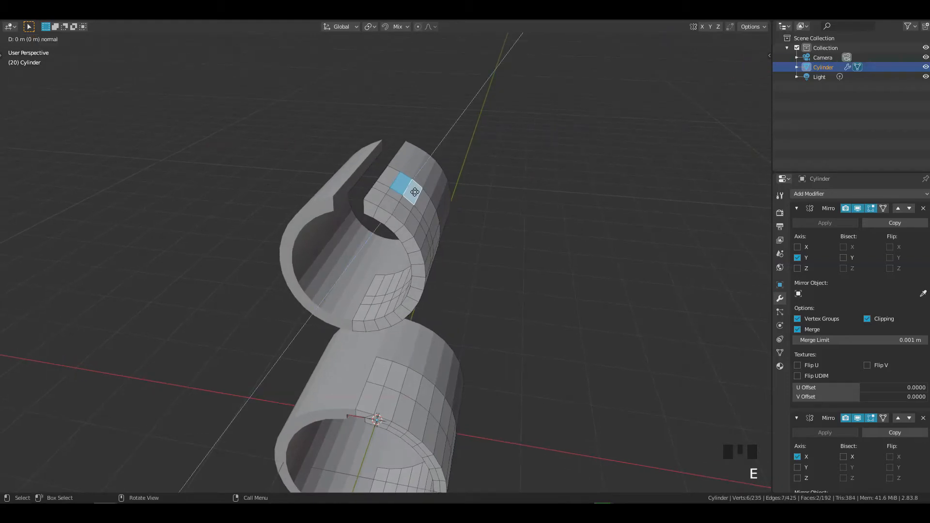
click(436, 130)
key(alt+a)
middle_drag(482, 176, 442, 203)
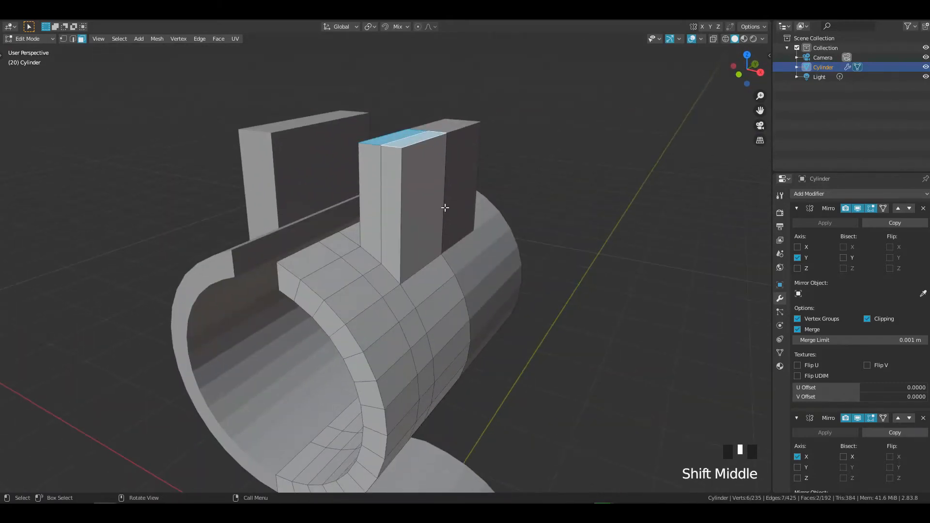
Step: In front view, move the tab's top faces along Z to adjust the tab's height
key(grave)
key(g)
key(z)
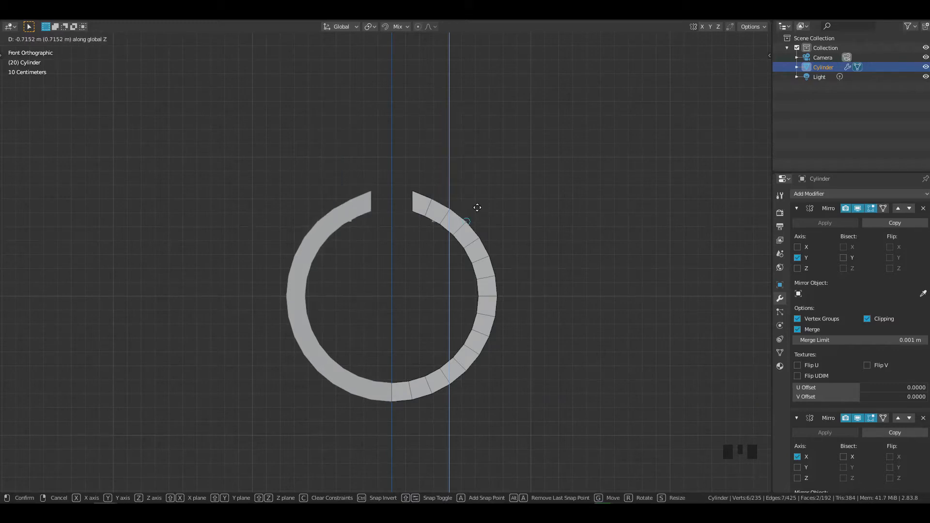
click(654, 220)
shift+middle_drag(653, 220, 480, 207)
Step: Bevel the tab's front top edge about 0.38 m wide with 4 segments to round it off
key(ctrl+Tab)
click(334, 154)
middle_drag(323, 150, 555, 131)
key(ctrl+b)
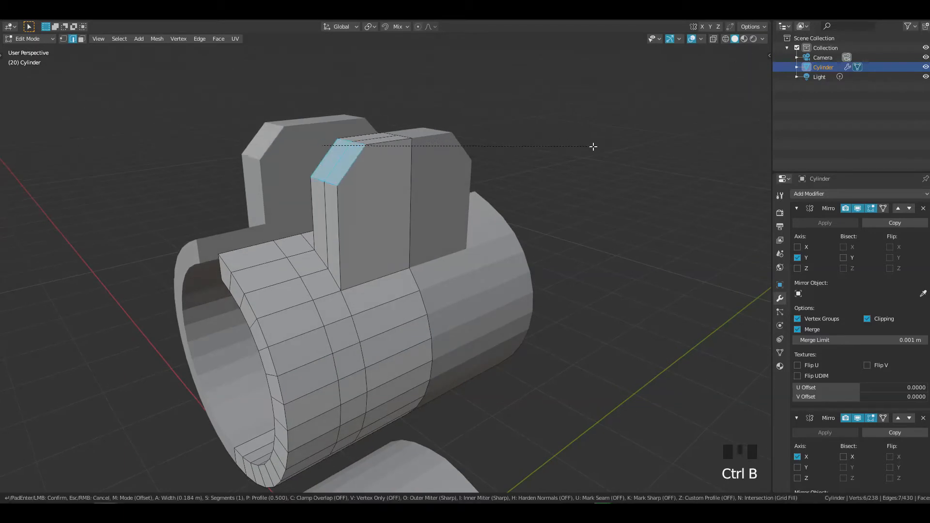
scroll(631, 166, up, 1)
scroll(631, 166, up, 2)
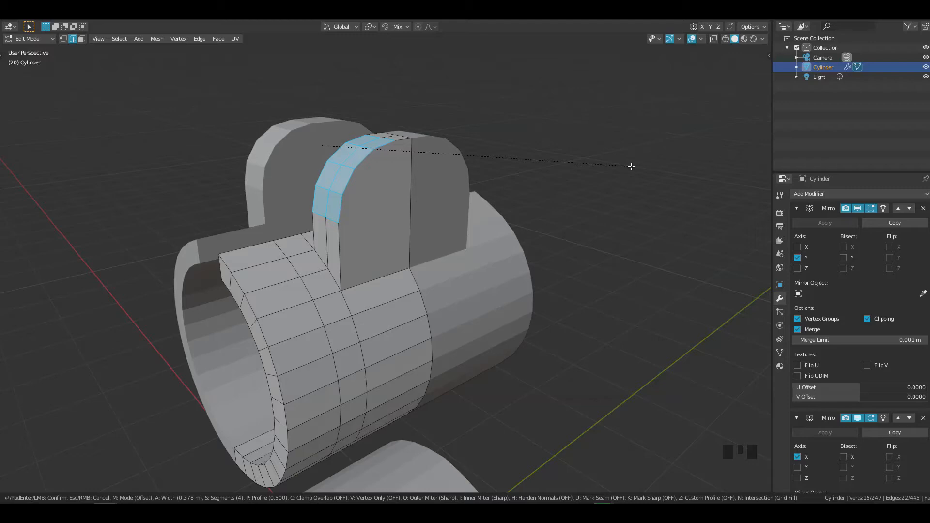
click(633, 165)
Step: In right view, start a knife cut running horizontally from the rounded corner's lowest vertex to the tab's centre edge
middle_drag(633, 164, 445, 225)
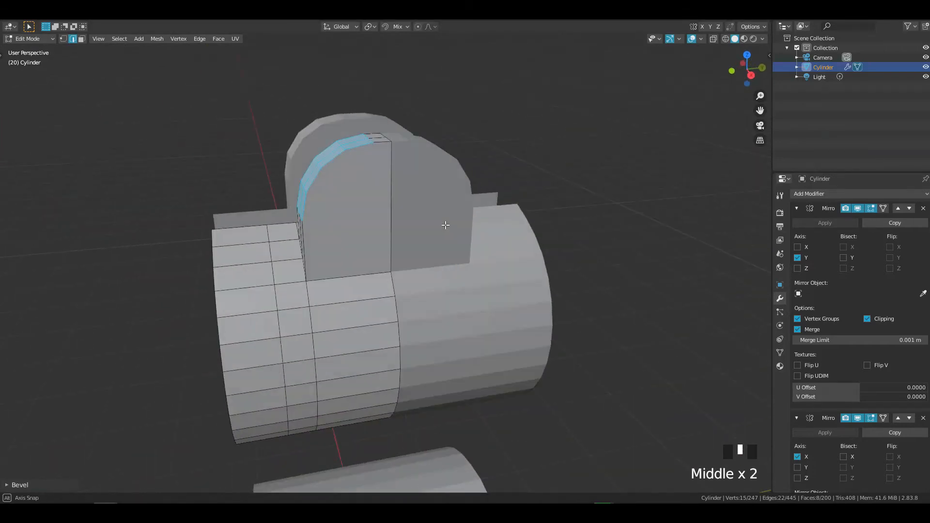
key(Tab)
ctrl+middle_drag(240, 232, 369, 207)
key(grave)
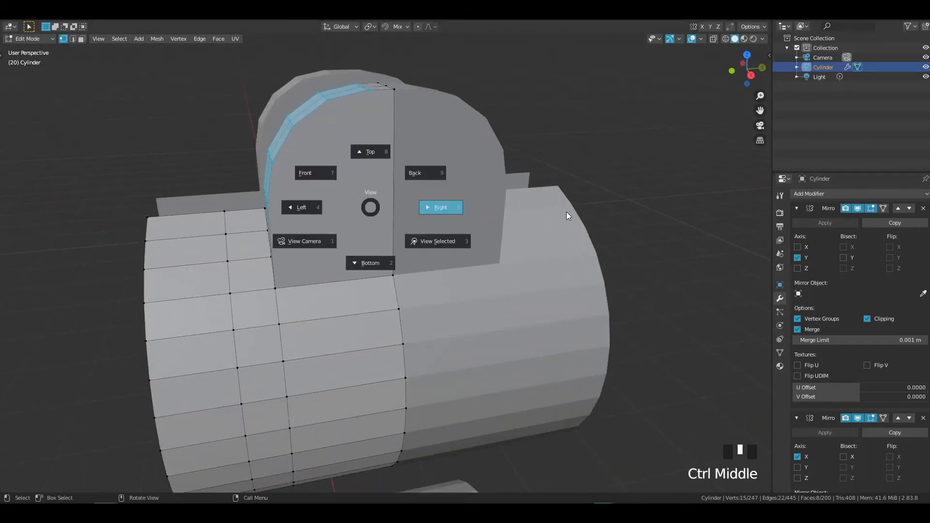
click(567, 214)
ctrl+middle_drag(484, 232, 482, 225)
key(z)
shift+middle_drag(354, 199, 312, 178)
key(z)
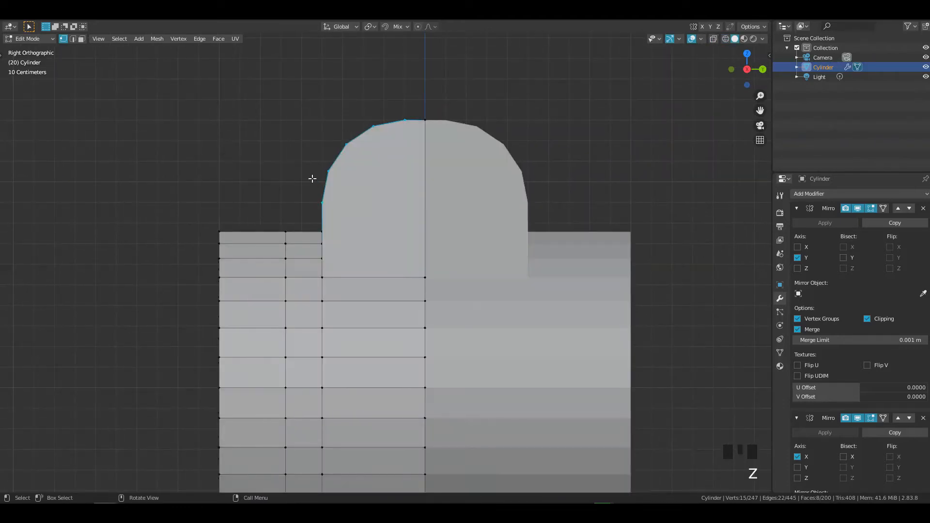
key(k)
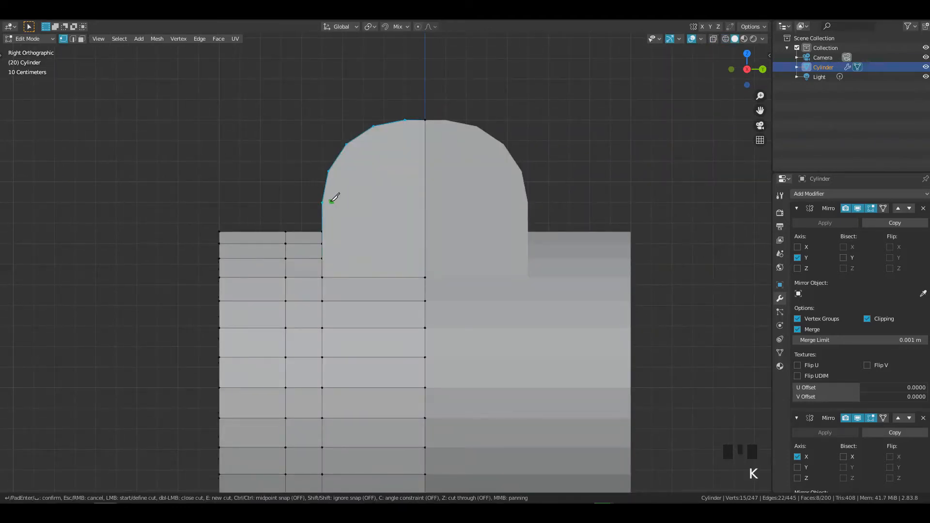
click(323, 202)
key(c)
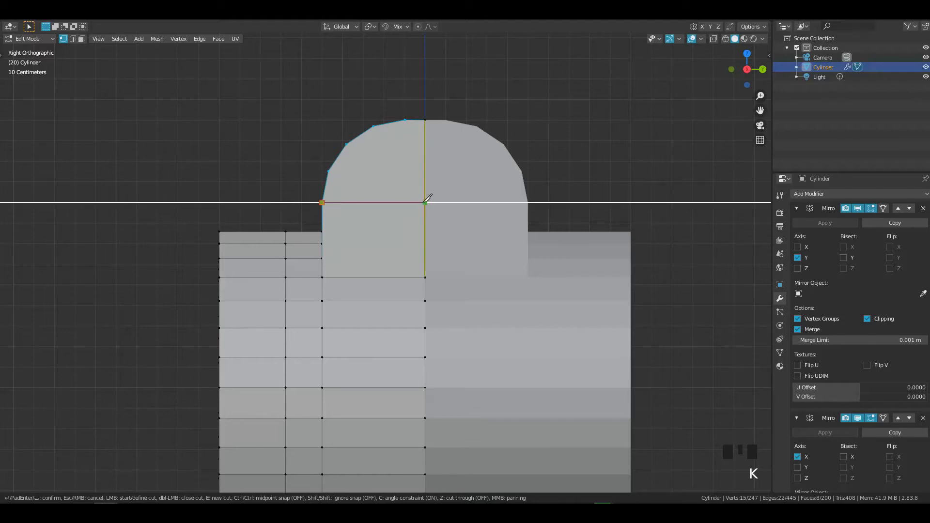
click(426, 202)
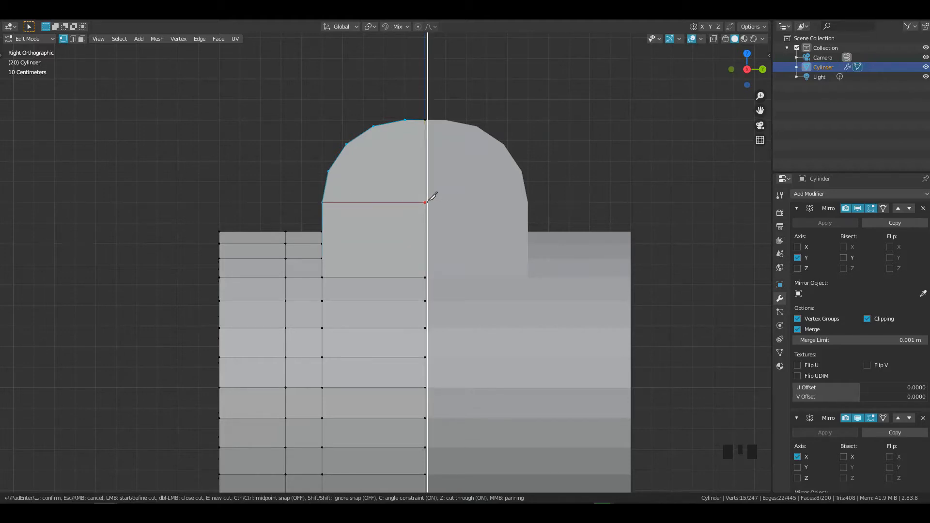
Step: Knife two more horizontal cuts from the curve's next two vertices to the tab's centre edge and show the mesh in wireframe
click(329, 170)
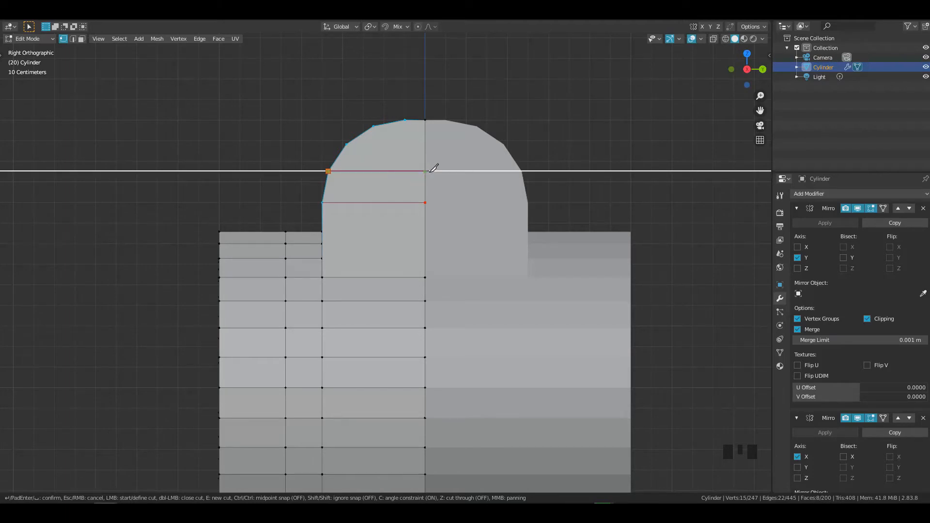
click(489, 139)
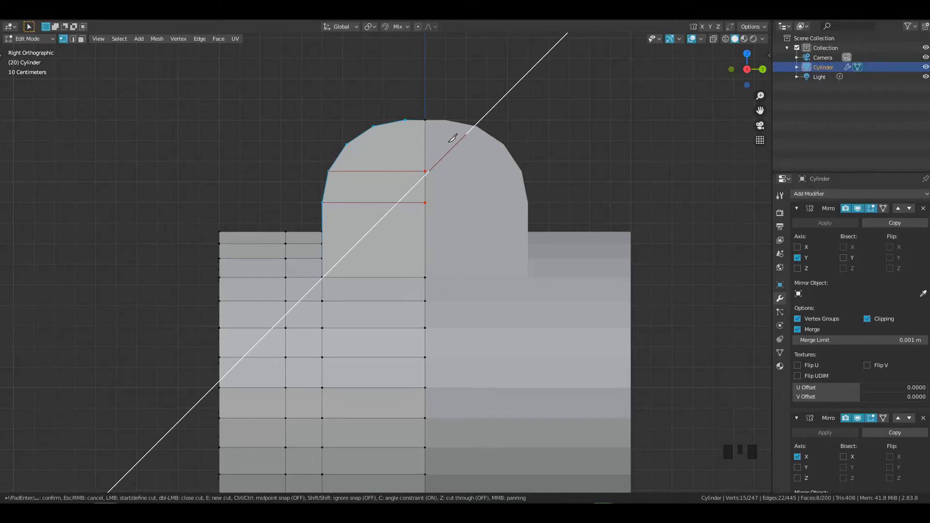
click(350, 143)
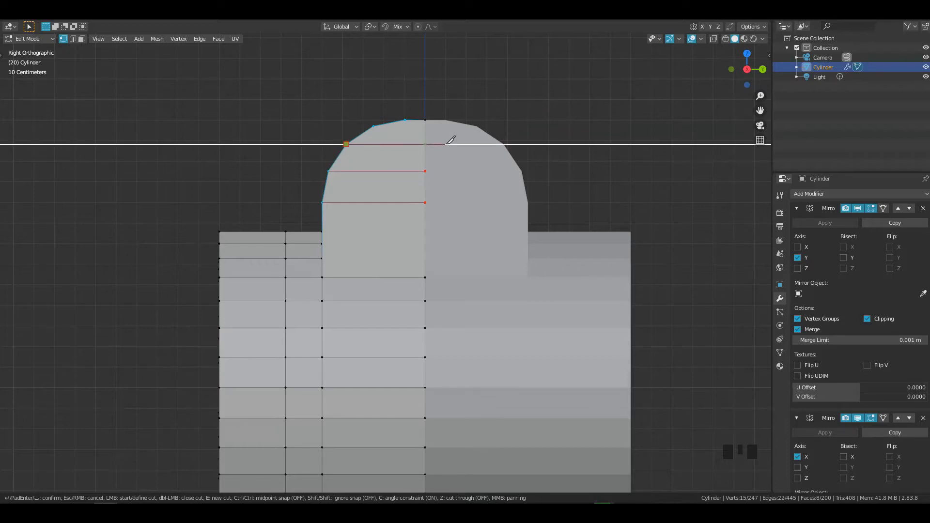
click(454, 141)
key(Return)
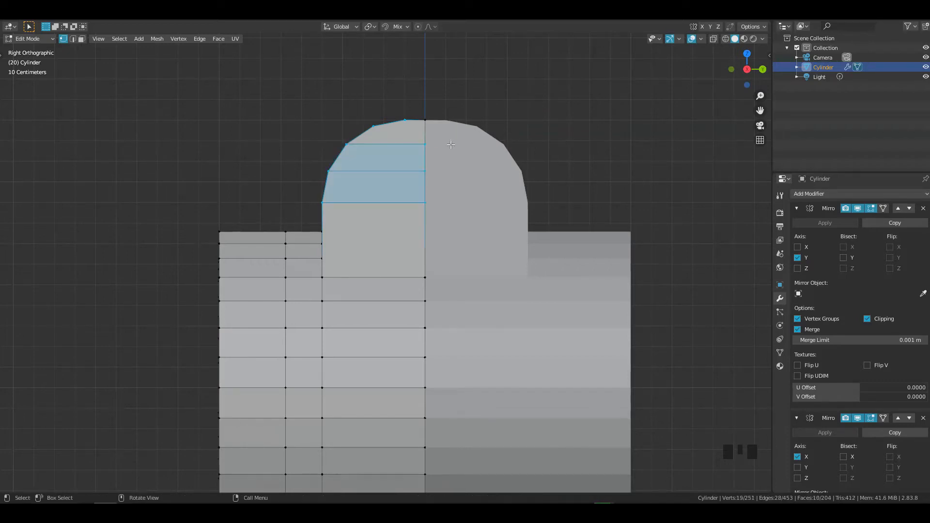
middle_drag(431, 152, 492, 173)
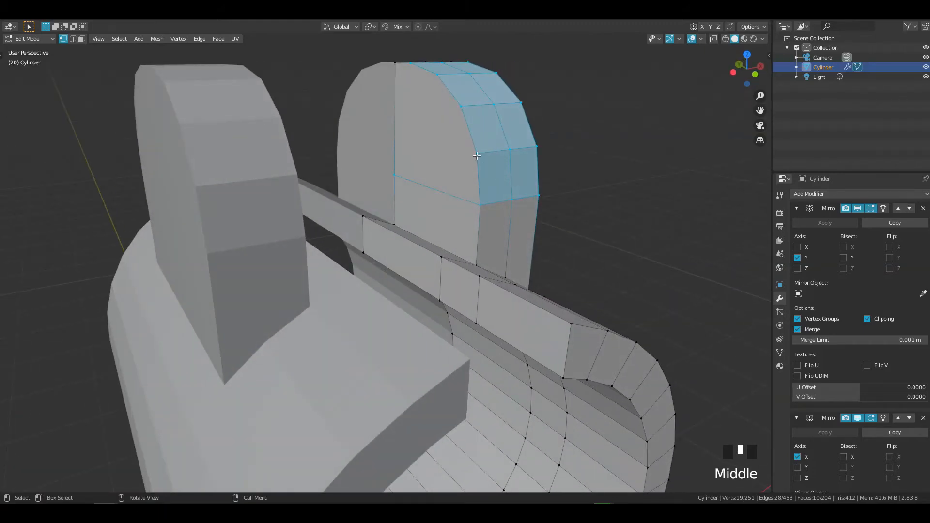
key(z)
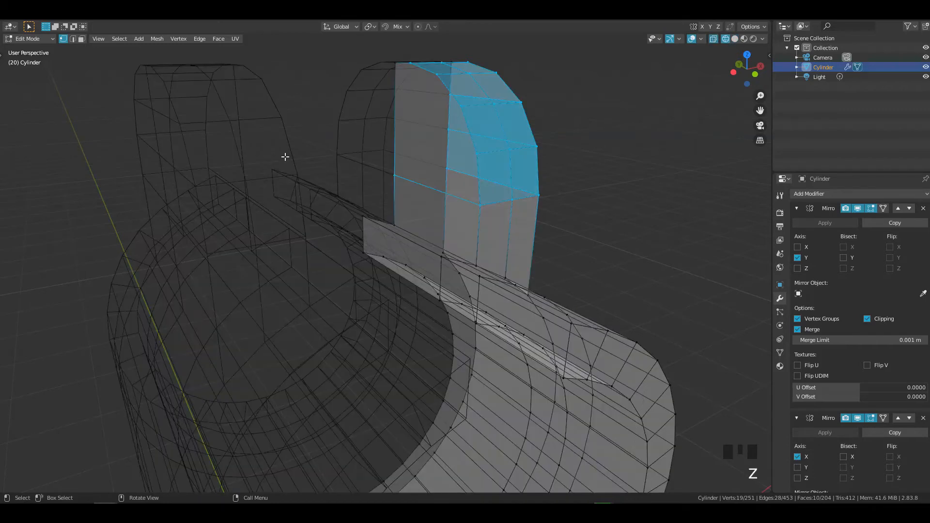
key(grave)
shift+middle_drag(521, 129, 498, 160)
key(z)
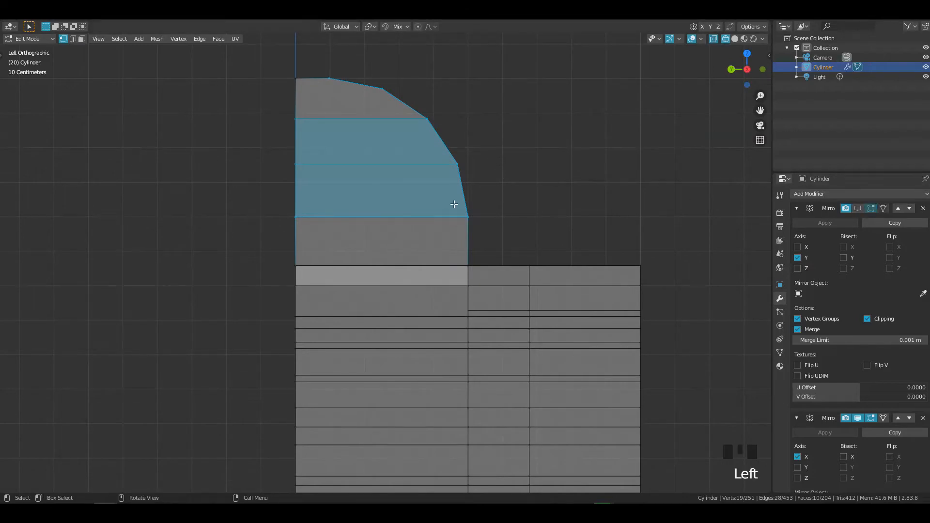
key(z)
key(k)
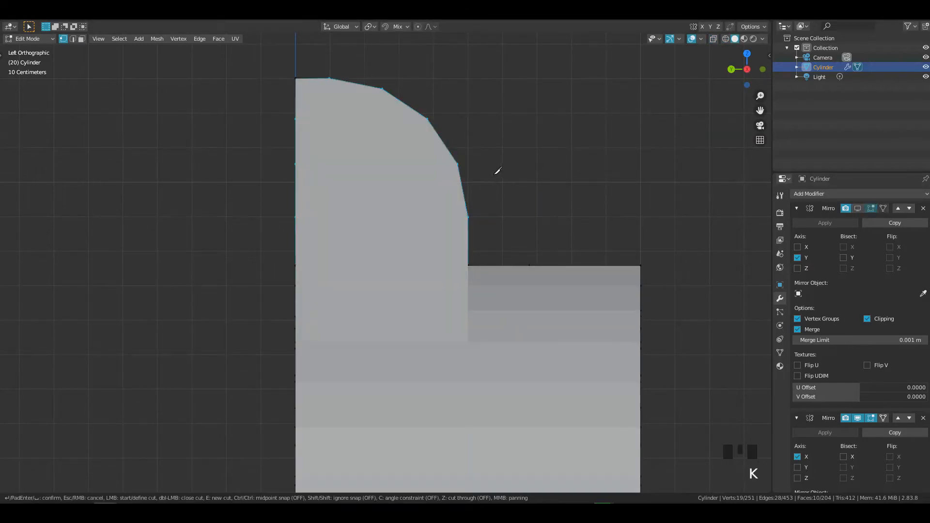
middle_drag(518, 179, 591, 214)
key(Escape)
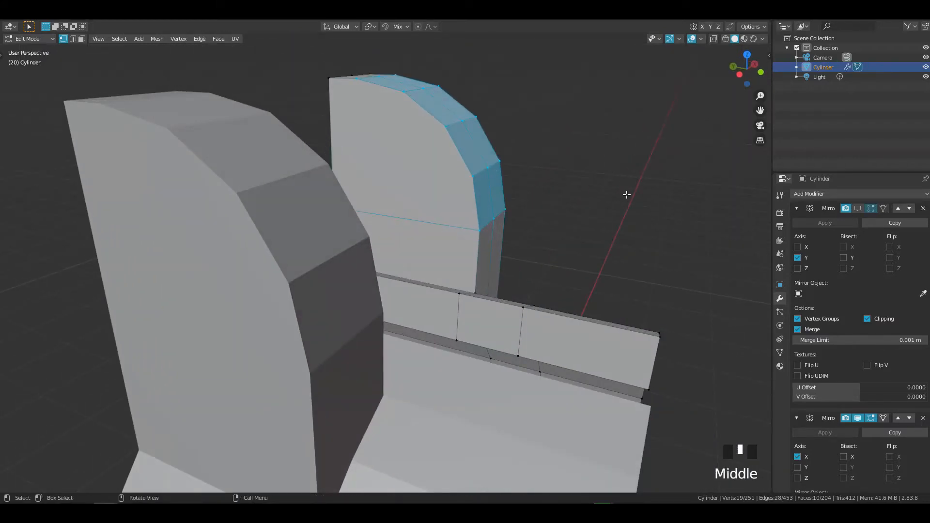
Step: Hide the X mirror and, in left view, knife two horizontal cuts on the tab's inner face from the curve's vertices to the centre edge
click(858, 418)
middle_drag(523, 241, 522, 168)
key(grave)
key(grave)
key(k)
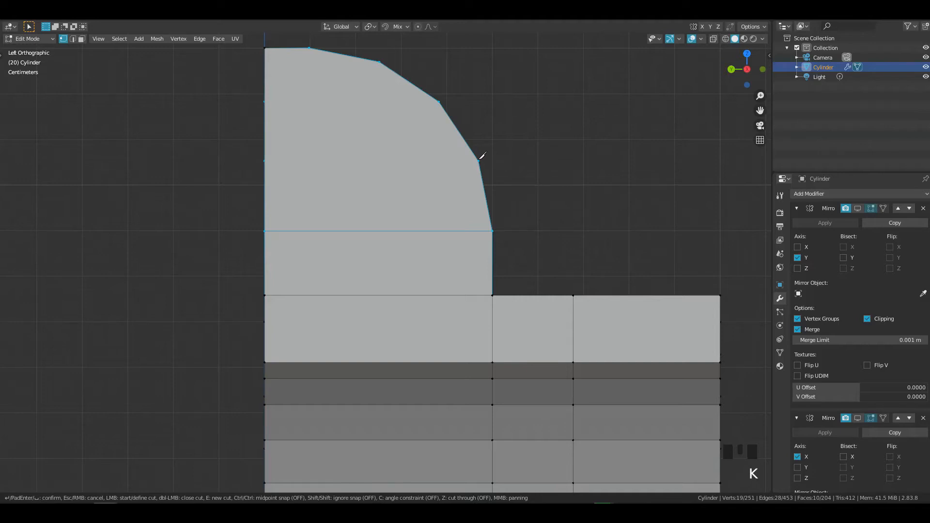
key(c)
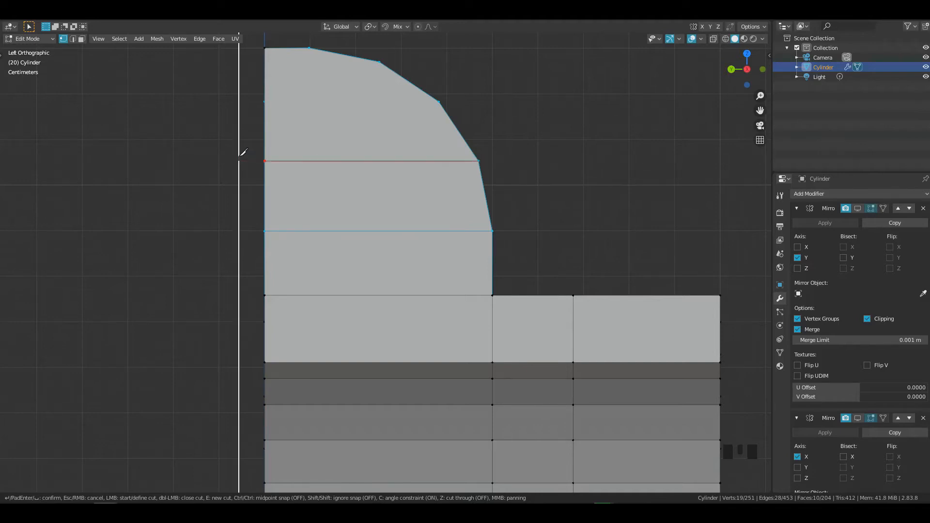
click(438, 100)
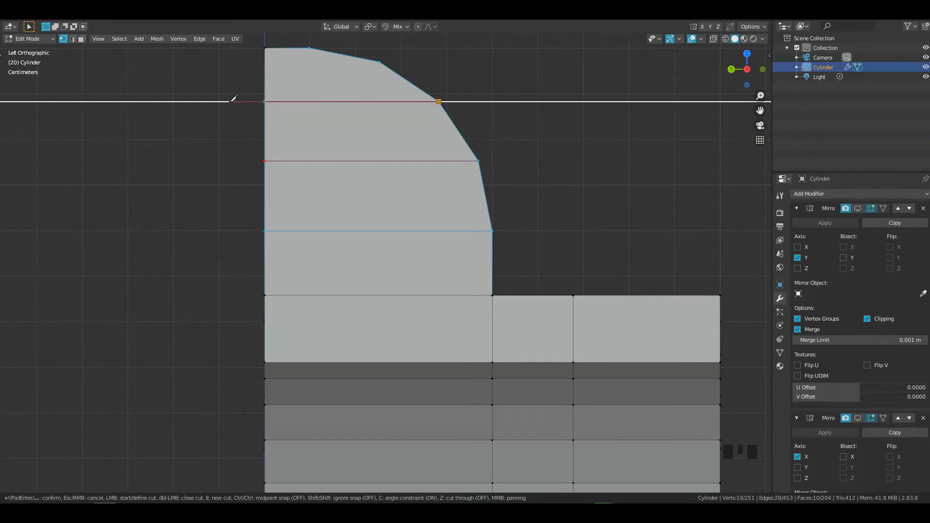
click(231, 101)
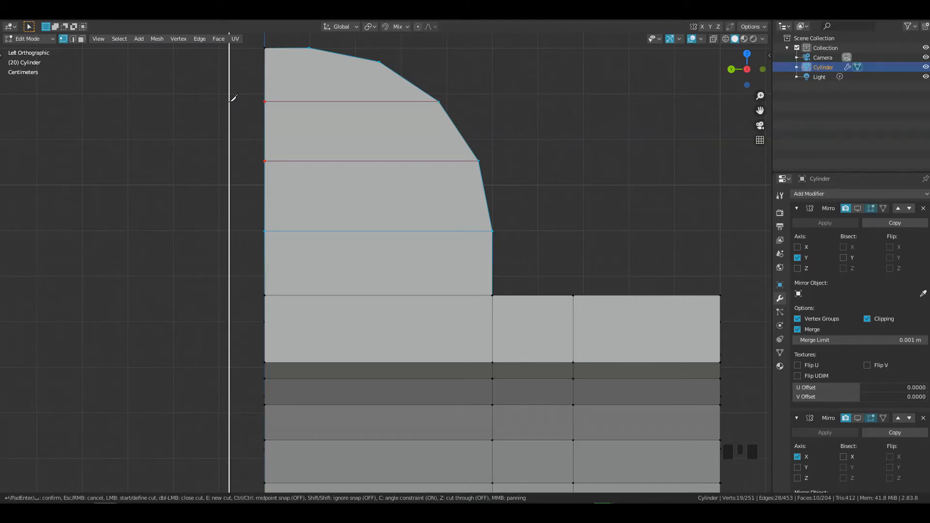
key(Return)
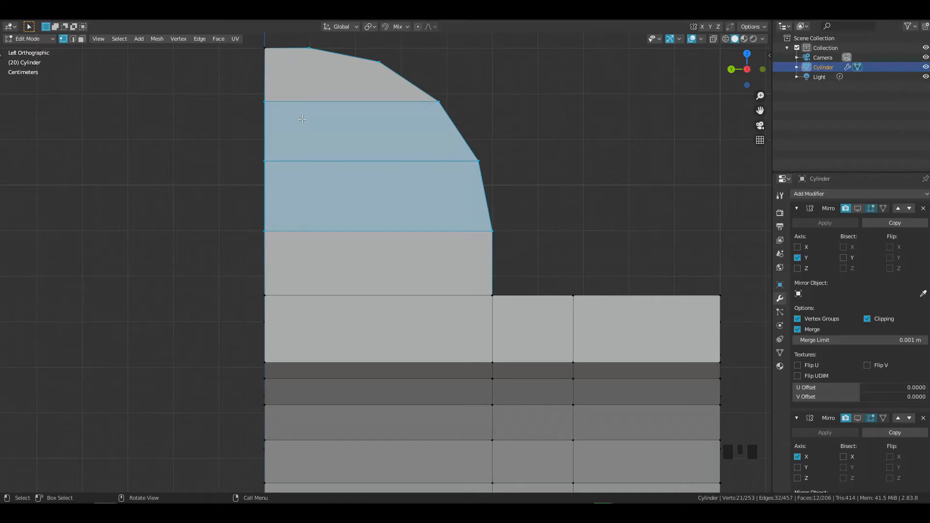
Step: Add a vertical loop cut down the tab's outer face, in line with the curve's vertex nearest the centre
middle_drag(541, 120, 369, 227)
shift+middle_drag(369, 228, 407, 160)
key(ctrl+r)
click(411, 156)
right_click(410, 156)
shift+middle_drag(486, 172, 458, 155)
key(g)
click(410, 78)
click(408, 93)
Step: Add a matching vertical loop cut on the tab's inner face, align it along Y with the curve's near-centre vertex, and connect the two vertices
middle_drag(348, 137, 375, 119)
key(ctrl+r)
click(363, 119)
click(363, 119)
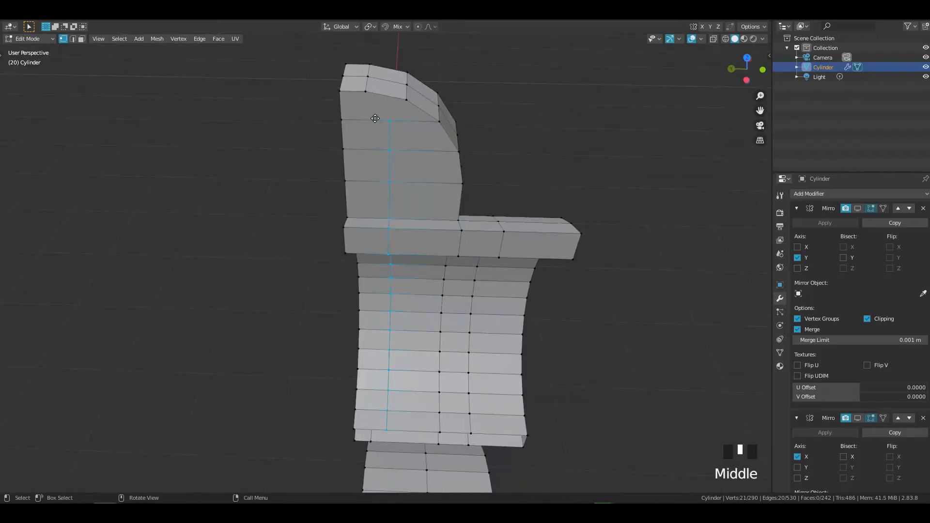
key(g)
key(g)
click(375, 118)
key(g)
key(g)
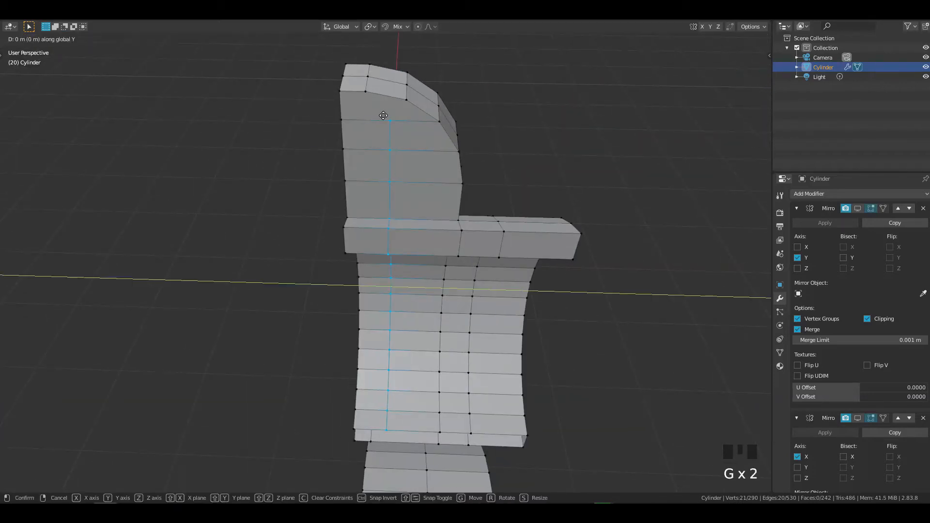
click(366, 112)
click(367, 112)
shift+click(363, 98)
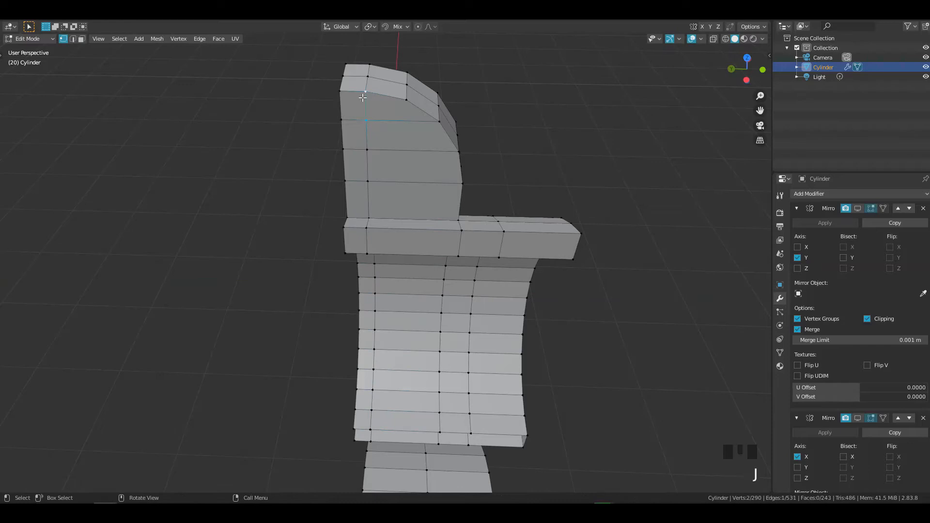
Step: Show both mirror modifiers in the viewport and enable Clipping on the X mirror
middle_drag(565, 148, 801, 173)
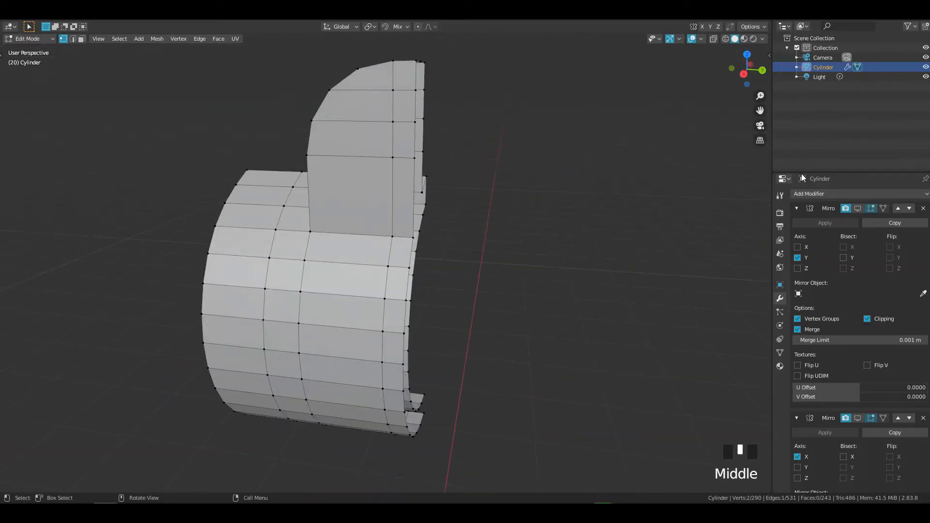
click(858, 208)
click(797, 208)
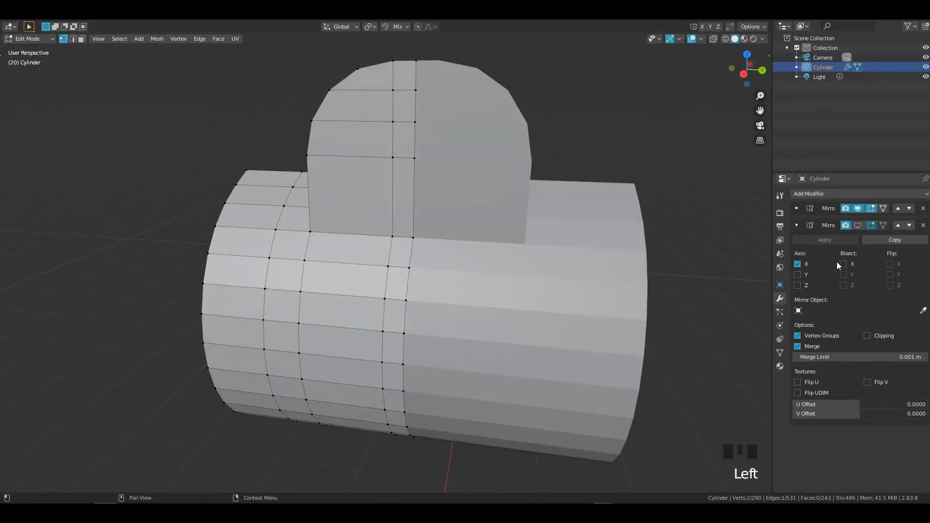
shift+middle_drag(436, 160, 417, 135)
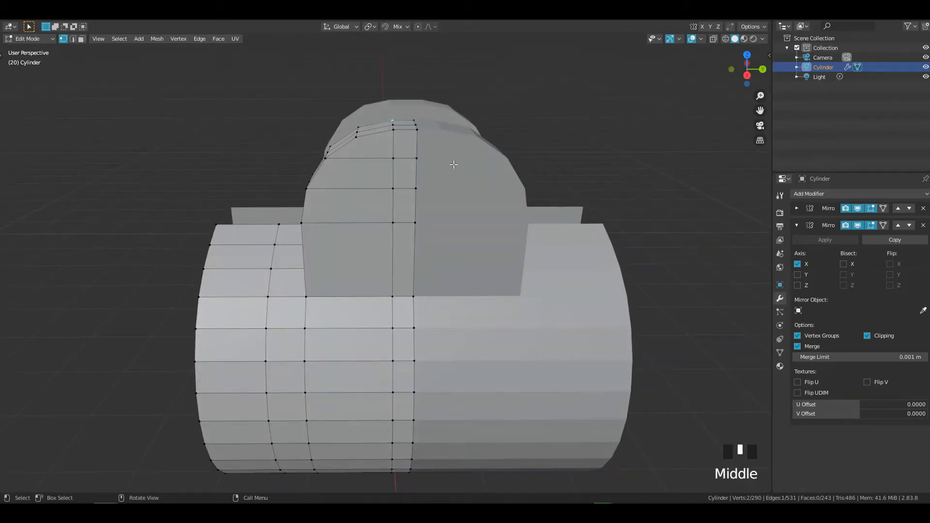
Step: Edge-slide the loop around the upper cylinder's outer end section close to the tab's side
shift+middle_drag(450, 176, 305, 135)
key(g)
key(g)
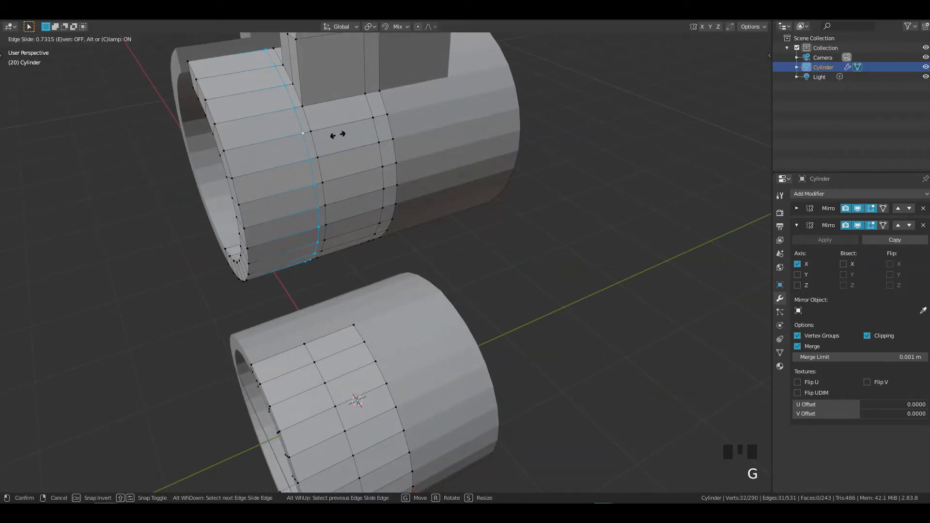
click(341, 136)
Step: Try to bridge the face strip beneath the upper cylinder with the matching strip on top of the lower cylinder, and undo the bridge
middle_drag(341, 135, 368, 142)
key(ctrl+Tab)
click(445, 148)
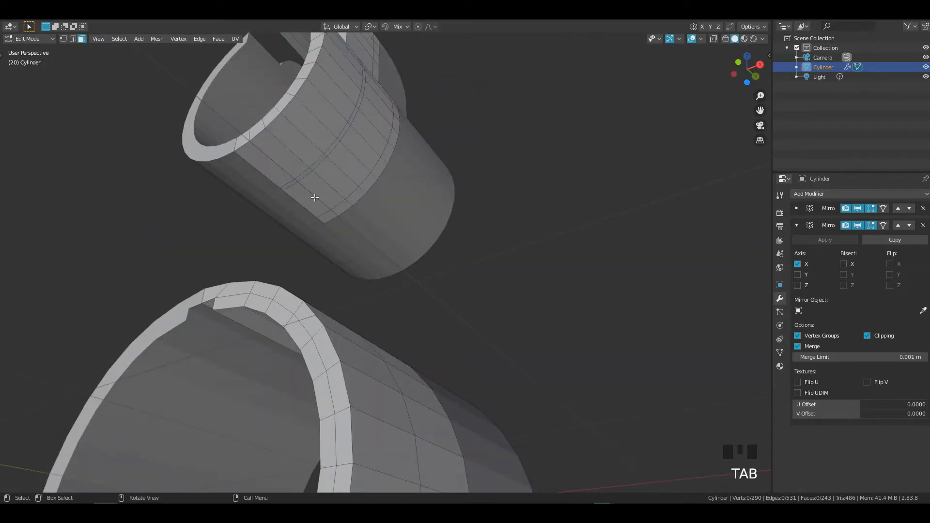
ctrl+click(361, 159)
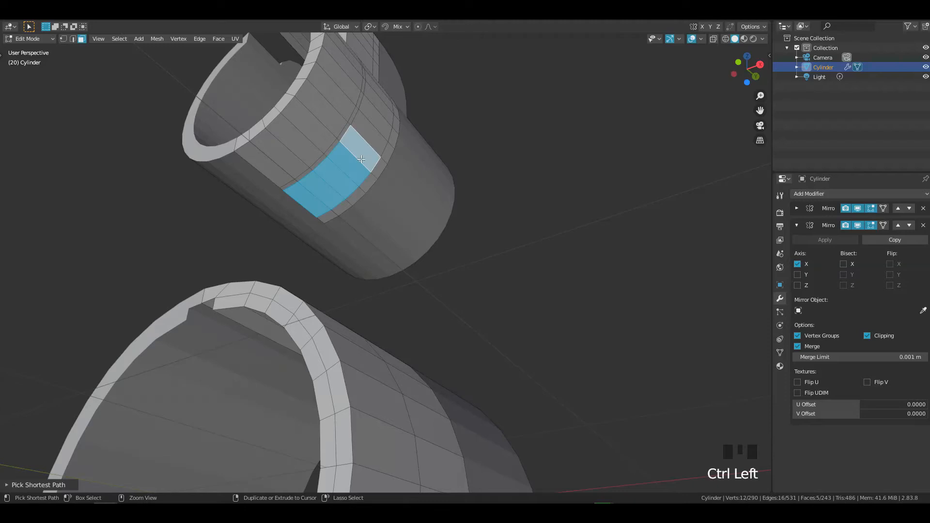
shift+middle_drag(387, 132, 344, 215)
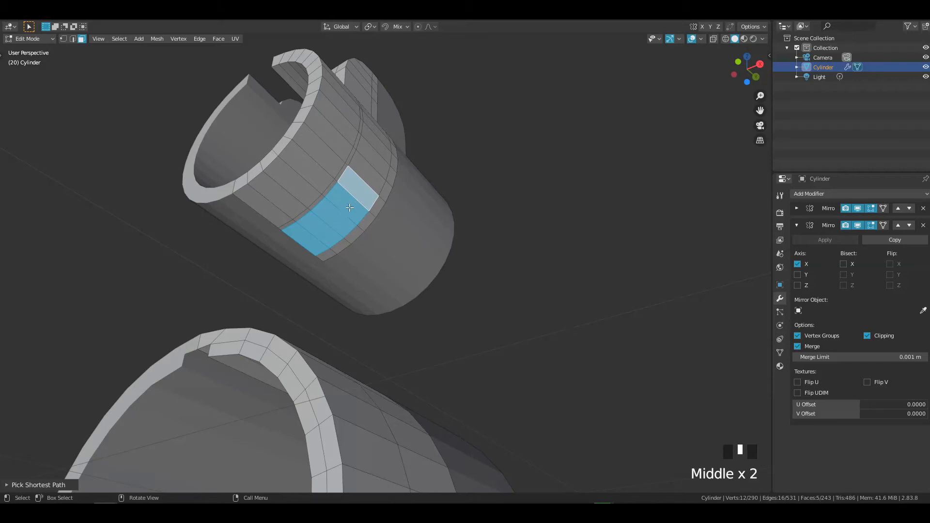
ctrl+click(369, 181)
shift+middle_drag(370, 181, 281, 255)
shift+click(316, 322)
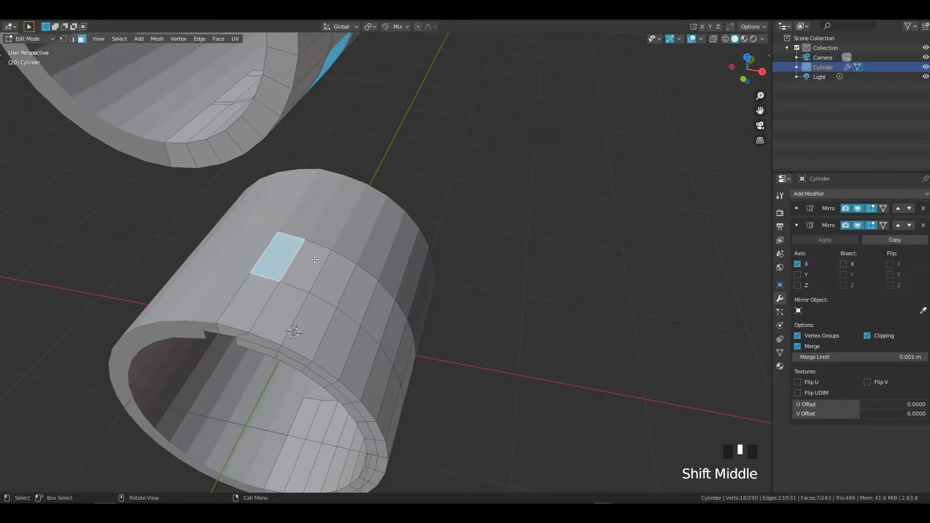
ctrl+click(374, 305)
middle_drag(374, 306, 351, 283)
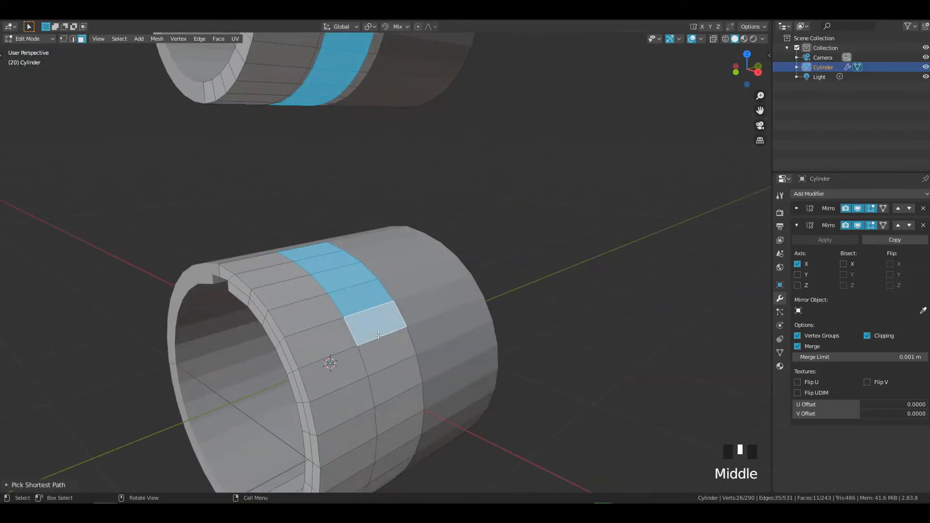
ctrl+click(379, 337)
ctrl+middle_drag(378, 337, 382, 144)
key(ctrl+e)
click(449, 191)
key(ctrl+z)
Step: Dissolve the edge loop beside the centre line that runs around the tab and upper cylinder
key(ctrl+Tab)
click(383, 250)
double_click(378, 250)
shift+middle_drag(378, 250, 388, 182)
key(x)
click(382, 228)
Step: Bridge the faces on the upper cylinder's underside beside the centre line to the matching faces on top of the lower cylinder
shift+middle_drag(382, 228, 407, 162)
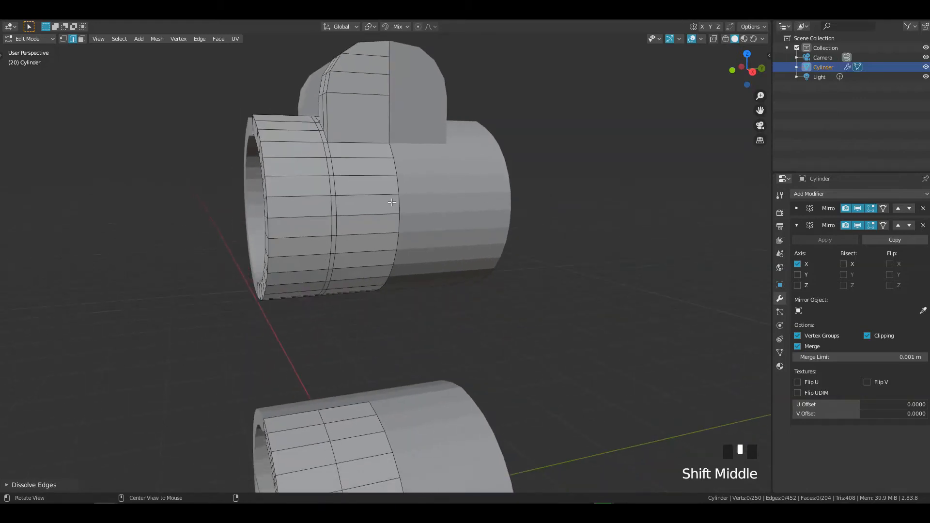
key(Tab)
shift+middle_drag(359, 270, 384, 186)
click(331, 226)
ctrl+click(390, 184)
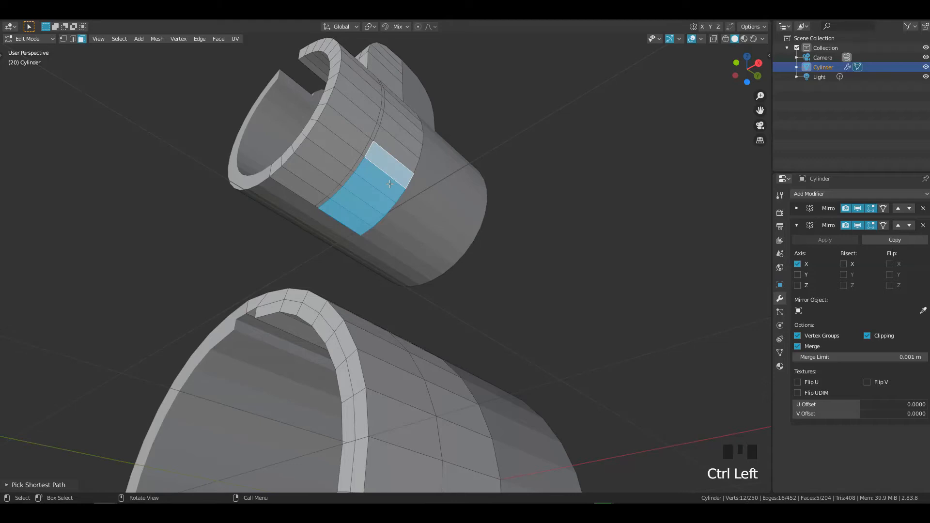
mouse_move(407, 255)
middle_down()
mouse_move(395, 260)
mouse_move(354, 327)
mouse_move(399, 202)
mouse_move(445, 242)
mouse_move(436, 228)
mouse_move(363, 204)
mouse_move(363, 228)
mouse_move(256, 234)
mouse_move(421, 251)
middle_up()
shift+click(350, 325)
ctrl+click(382, 267)
key(ctrl+e)
click(426, 176)
Step: Inspect the bridge in wireframe, hide both mirror modifiers in the viewport and return to solid shading
key(z)
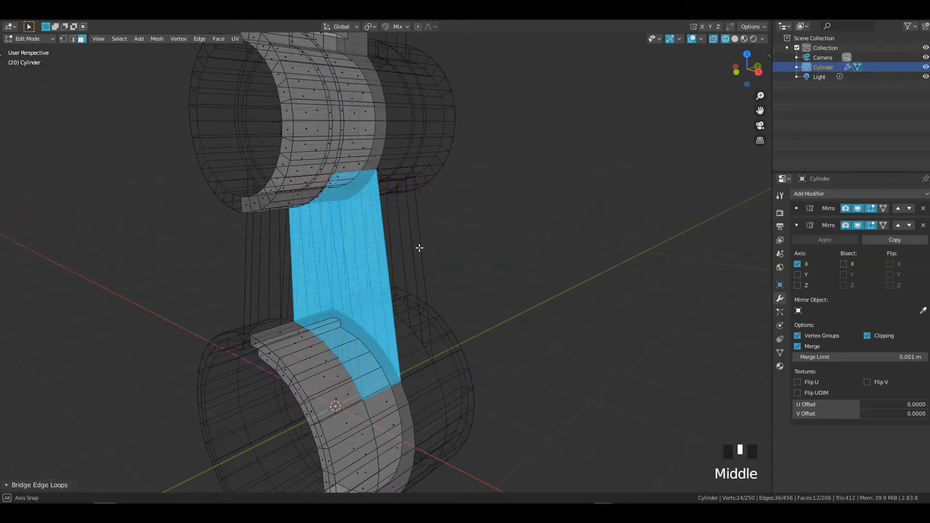
click(363, 245)
middle_drag(363, 248, 387, 244)
click(859, 226)
click(858, 208)
key(z)
Step: Delete the strip of bridge faces lying on the Y mirror plane
middle_drag(525, 210, 364, 209)
click(323, 228)
ctrl+click(364, 209)
key(x)
click(365, 167)
ctrl+middle_drag(365, 166, 291, 232)
key(ctrl+z)
key(ctrl+shift+z)
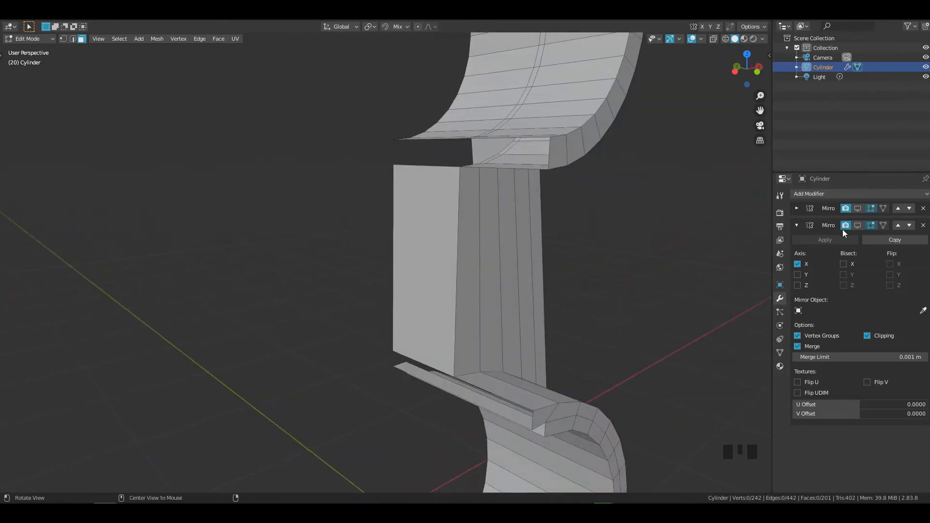
Step: With the X mirror hidden, delete the bridge face lying on the X mirror plane and show both mirrors again
click(857, 225)
click(857, 208)
shift+middle_drag(530, 185, 572, 203)
click(860, 226)
click(442, 246)
key(x)
click(442, 246)
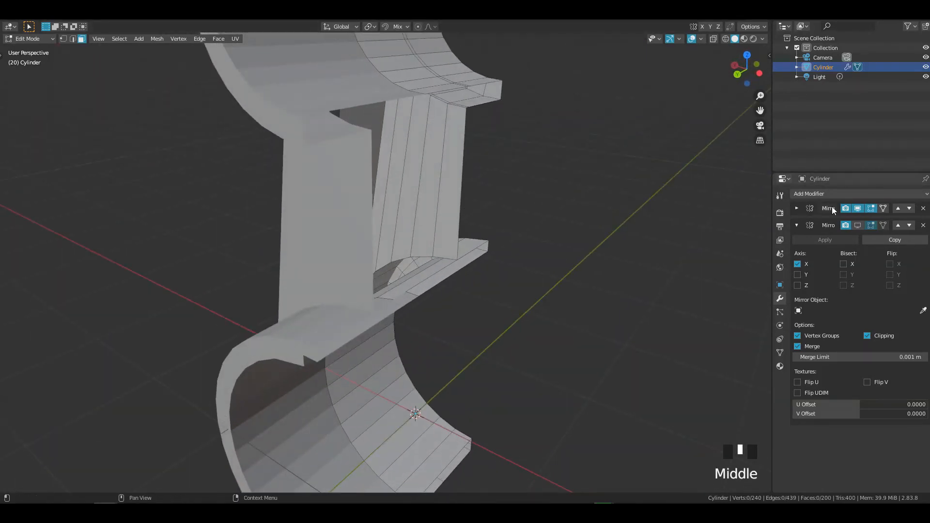
click(858, 226)
Step: Enable the on-cage display for the Y mirror modifier and switch to vertex selection
middle_drag(623, 228, 502, 221)
click(797, 209)
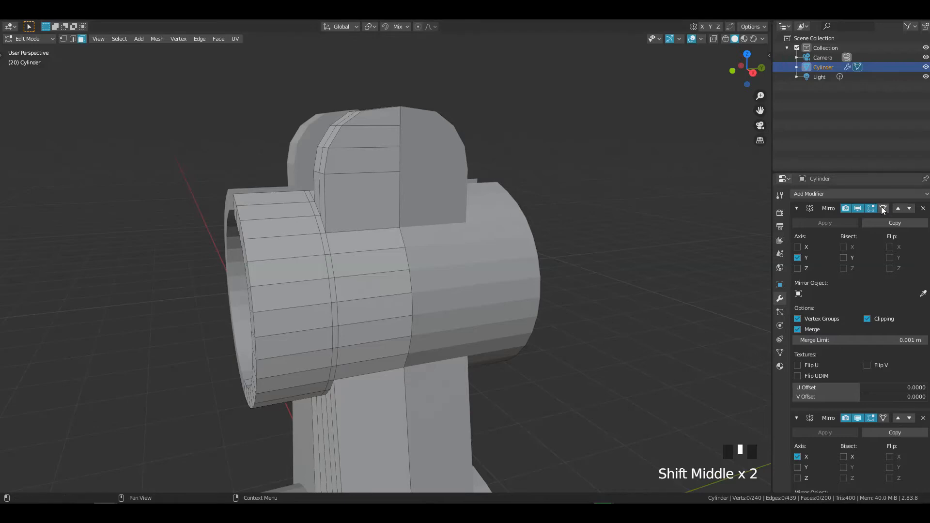
click(554, 168)
middle_drag(555, 168, 427, 252)
key(ctrl+Tab)
Step: Add a vertical loop cut on the tab's face and slide it evenly close to the rounded side edge
middle_drag(463, 238, 510, 218)
shift+middle_drag(594, 220, 465, 215)
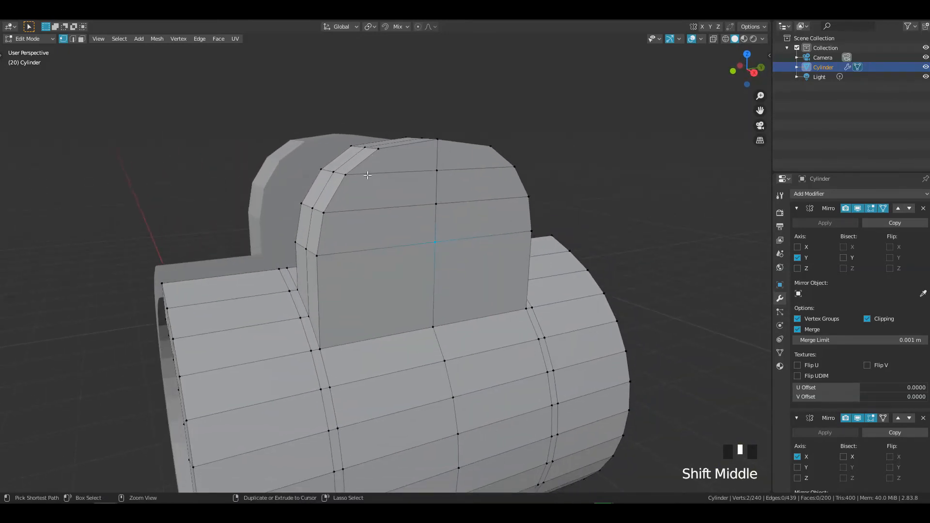
key(ctrl+r)
click(367, 175)
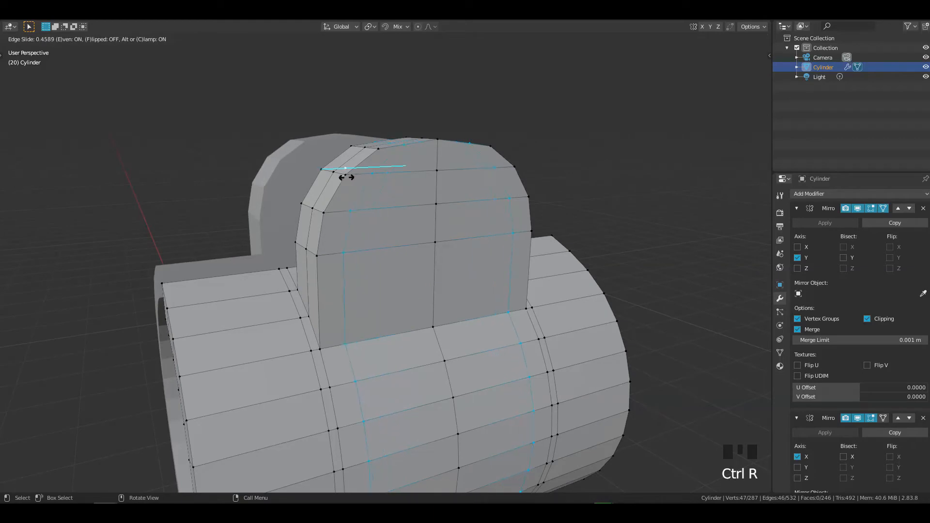
click(331, 180)
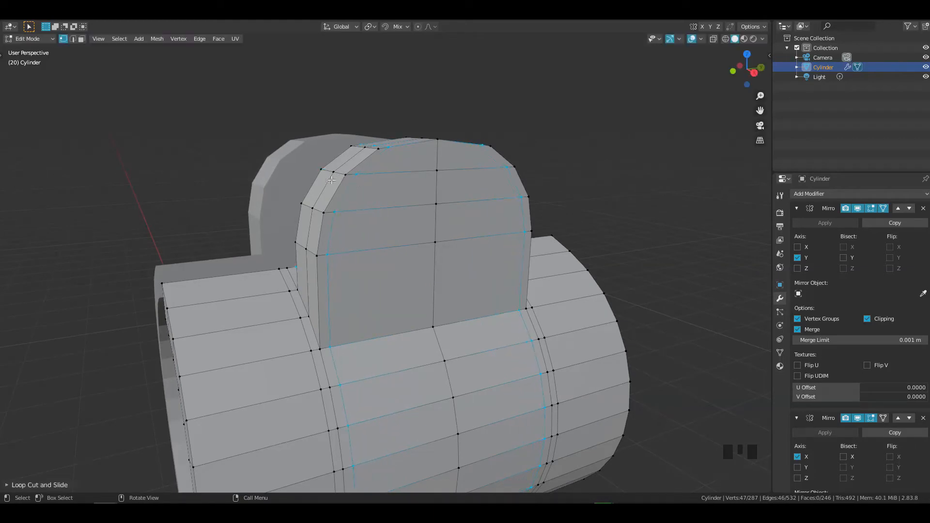
Step: Add a loop cut close beneath the tab's top edge and merge the stray vertices at the rounded corner with Smart Vert
click(374, 162)
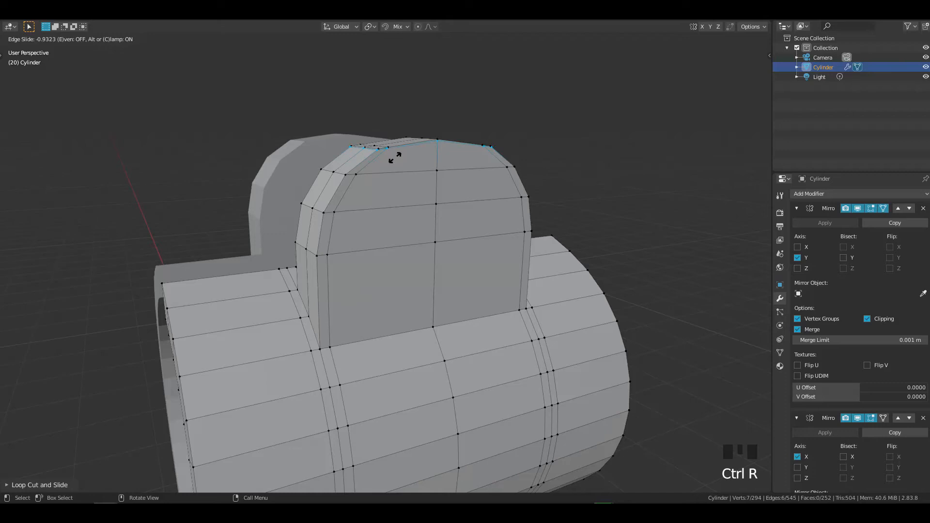
click(393, 165)
shift+middle_drag(392, 164, 509, 169)
click(400, 125)
key(shift+1)
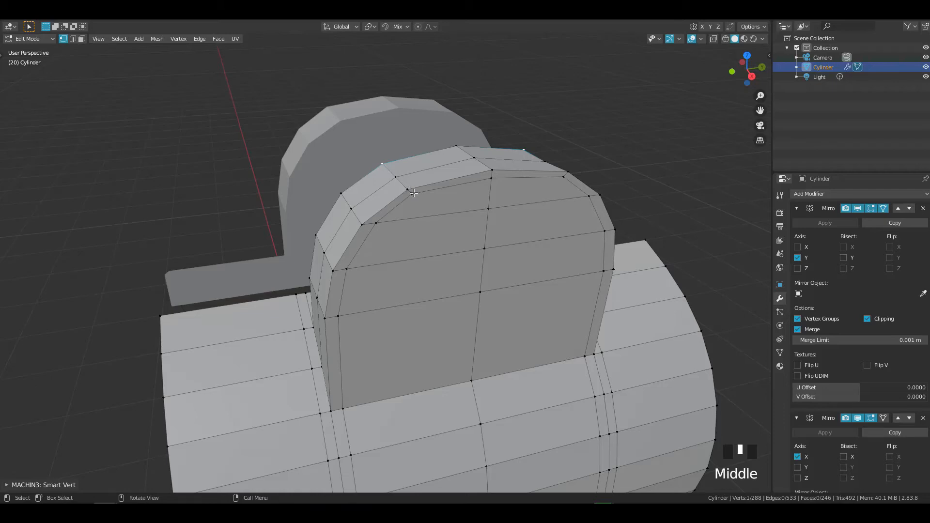
Step: Vertex-slide the centre vertices of the tab's lowest cross edge down towards the cylinder by about 0.6
mouse_move(415, 176)
middle_down()
mouse_move(498, 159)
mouse_move(497, 150)
mouse_move(398, 128)
mouse_move(452, 185)
mouse_move(424, 190)
middle_up()
middle_drag(423, 189, 460, 190)
middle_drag(594, 213, 488, 201)
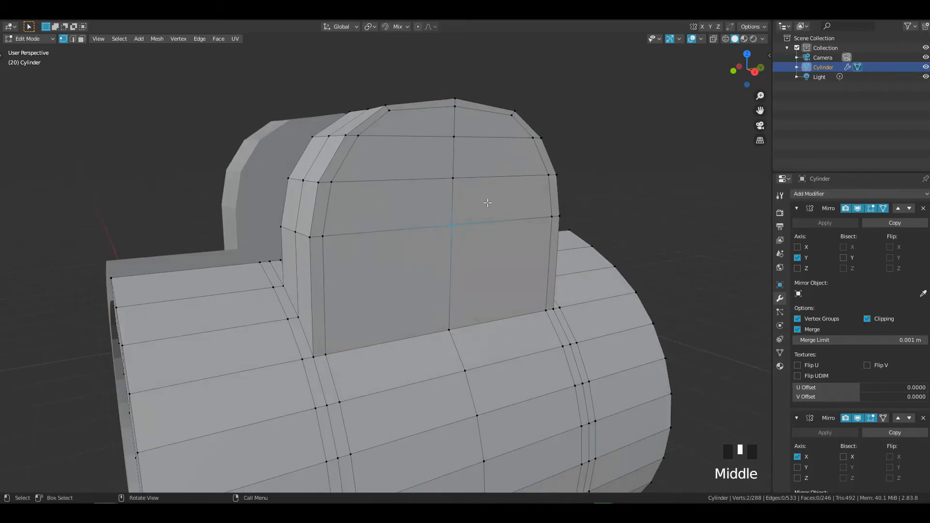
key(g)
key(g)
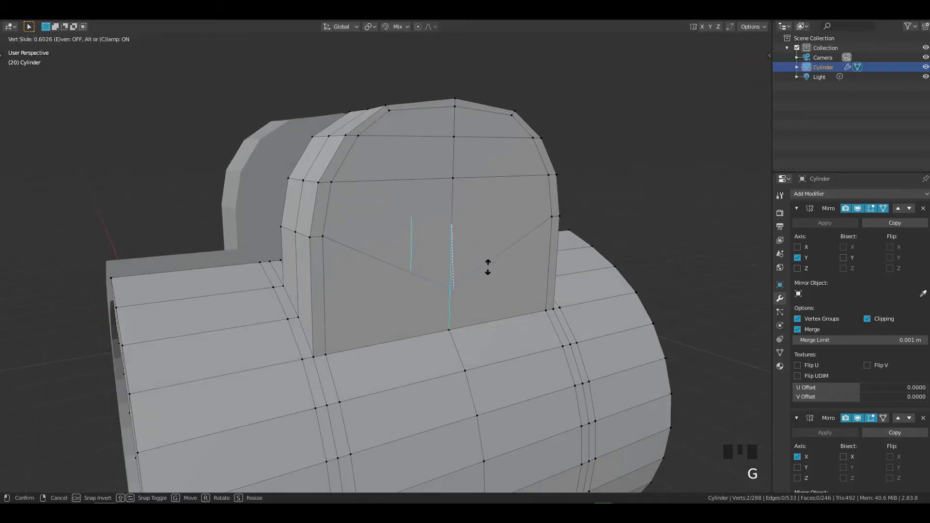
click(487, 267)
Step: Vertex-slide the centre vertices of the tab's next higher cross edge down by about 0.29
middle_drag(465, 210, 416, 207)
click(467, 187)
middle_drag(466, 187, 547, 202)
key(g)
key(g)
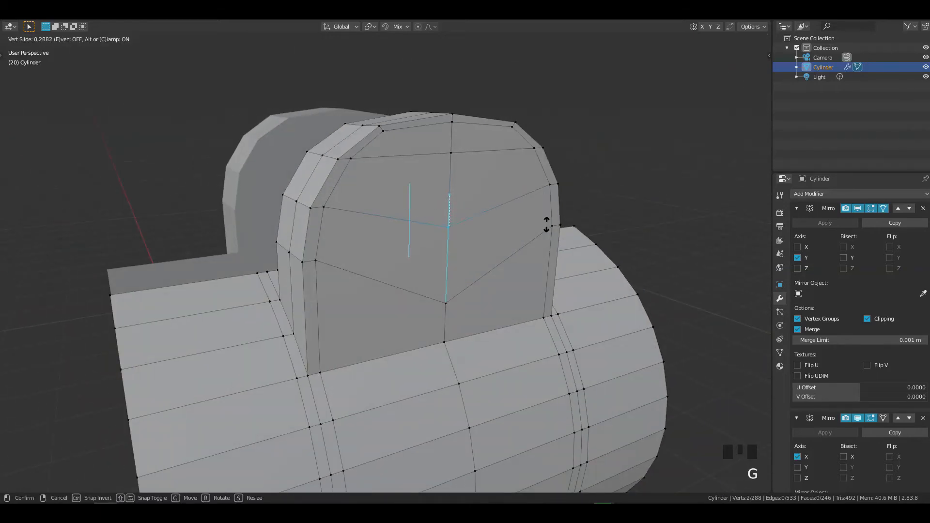
click(546, 225)
shift+middle_drag(616, 198, 594, 185)
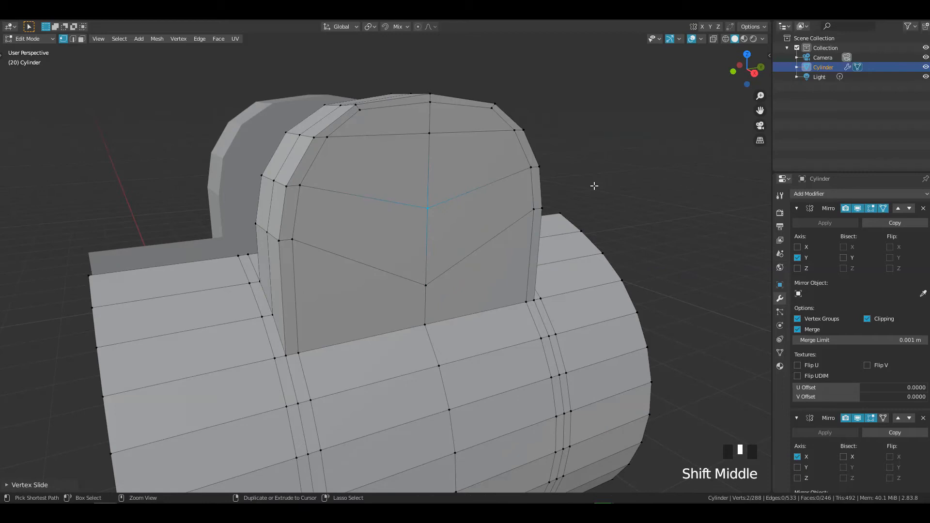
Step: Vertex-bevel the tab's selected centre vertices about 0.195 m wide and round the resulting patches with LoopTools Circle
key(ctrl+b)
key(ctrl+shift+b)
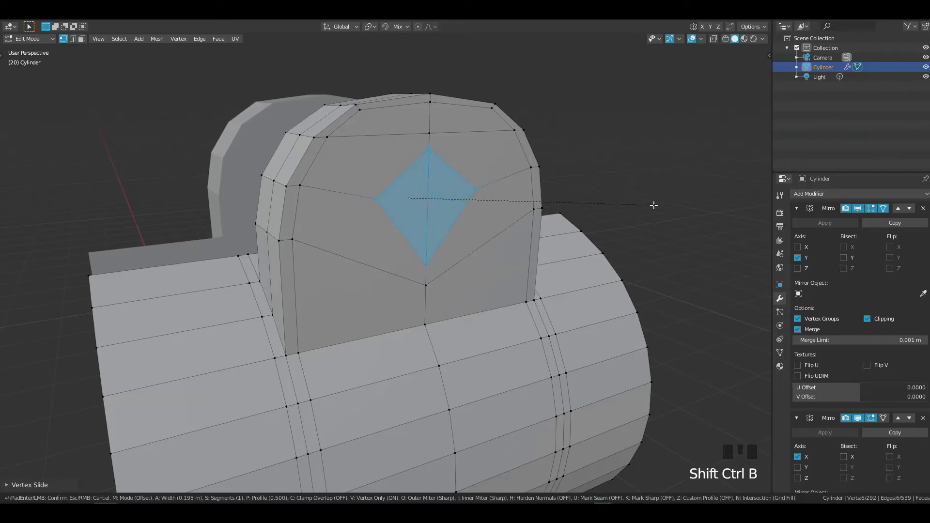
click(653, 205)
shift+middle_drag(716, 360, 586, 311)
right_click(586, 311)
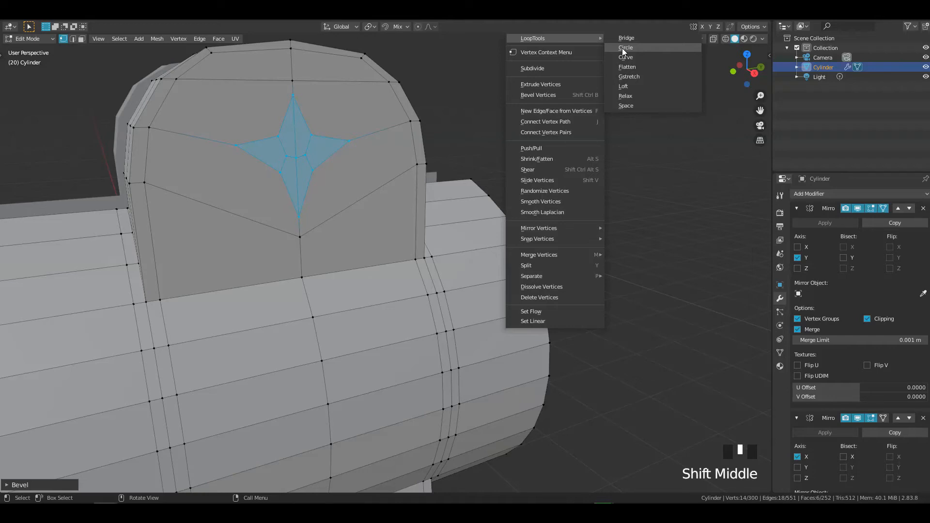
click(625, 47)
Step: Connect the circle's corner vertices to the side-edge vertices on the tab's outer face and select the inner circle's open top vertex
shift+middle_drag(521, 158, 368, 194)
shift+middle_drag(368, 194, 306, 151)
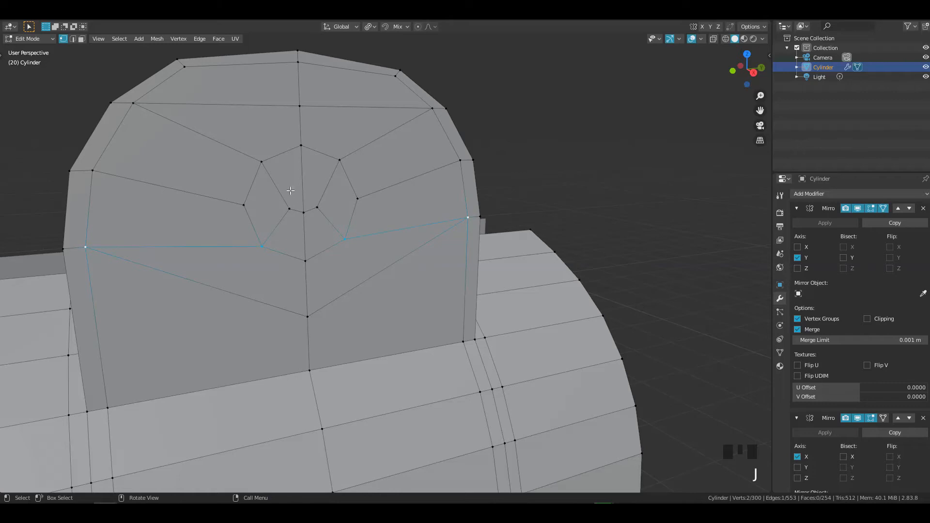
middle_drag(283, 188, 441, 163)
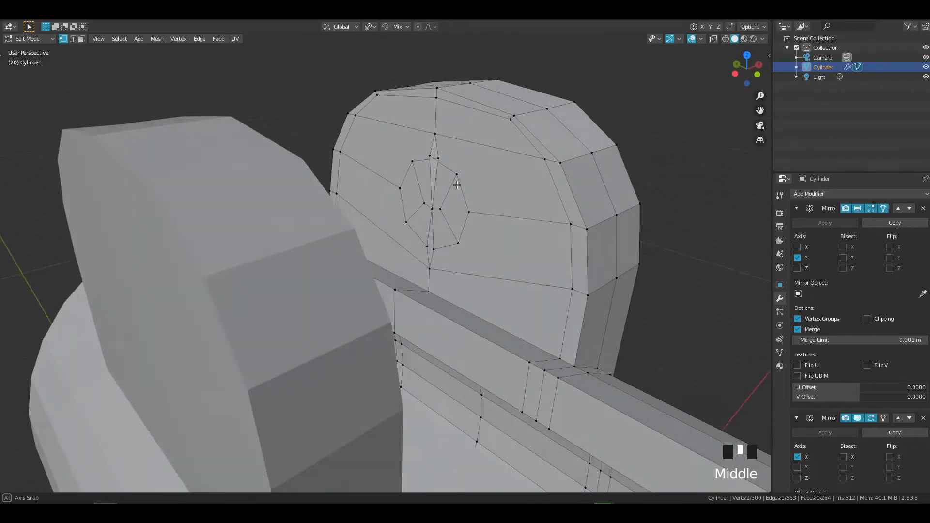
click(442, 162)
key(g)
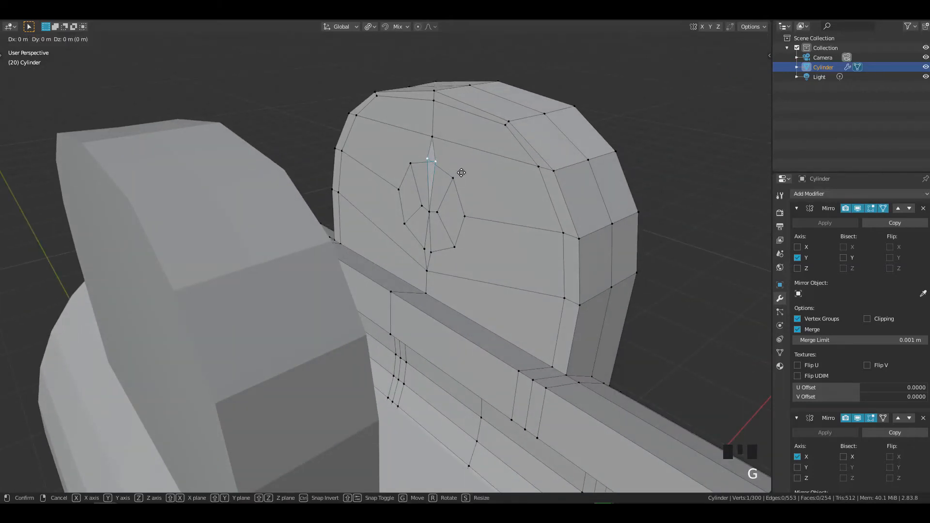
key(y)
right_click(496, 193)
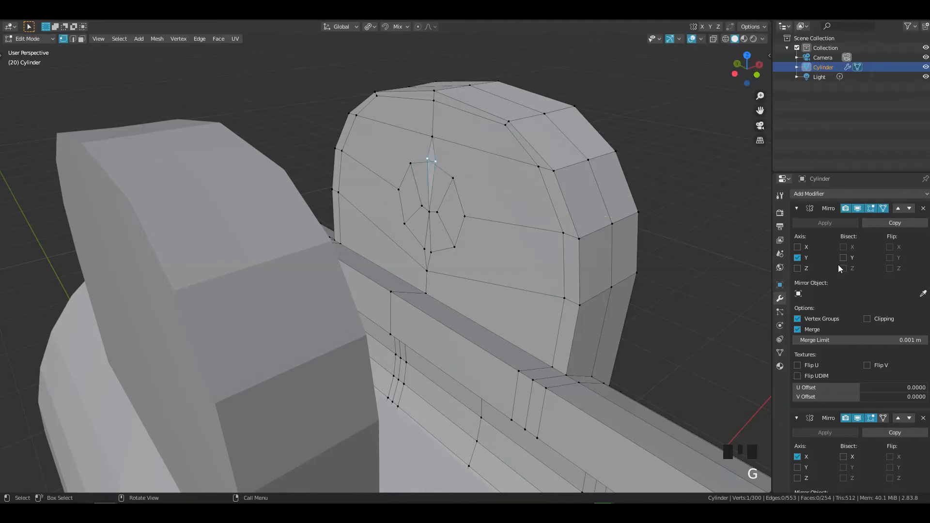
Step: Enable clipping on the Y mirror modifier and move the inner circle's top and bottom centre vertices along Y onto the mirror plane
click(868, 319)
key(g)
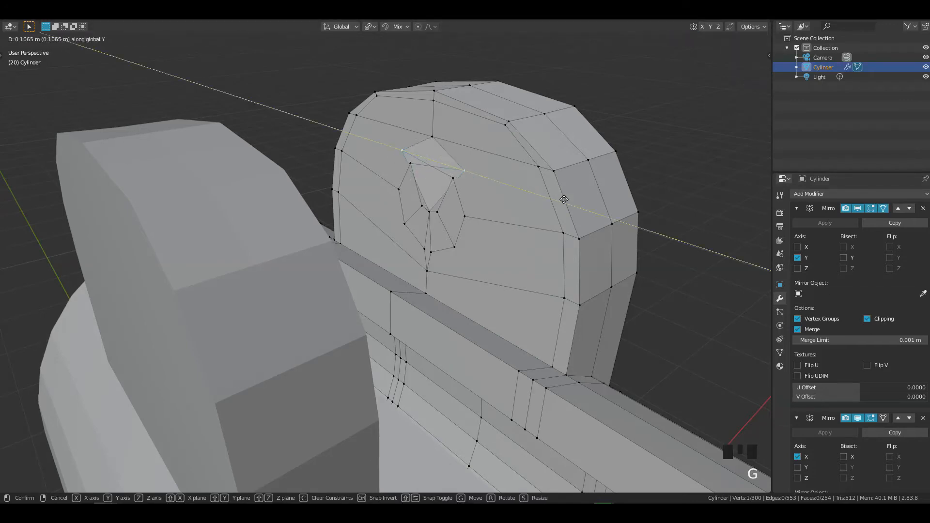
click(591, 206)
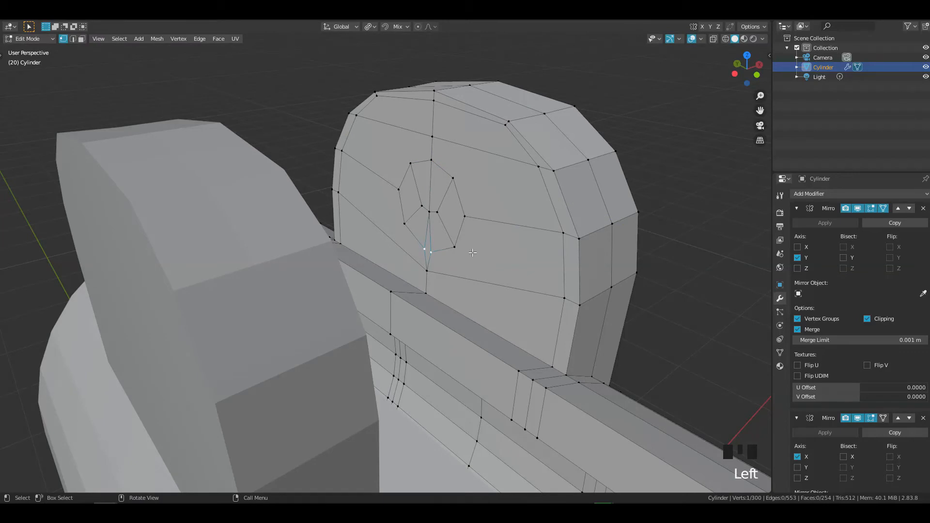
key(g)
click(442, 241)
Step: Connect the inner circle's corner vertices to the side-edge vertices on the tab's inner face
middle_drag(442, 241, 449, 184)
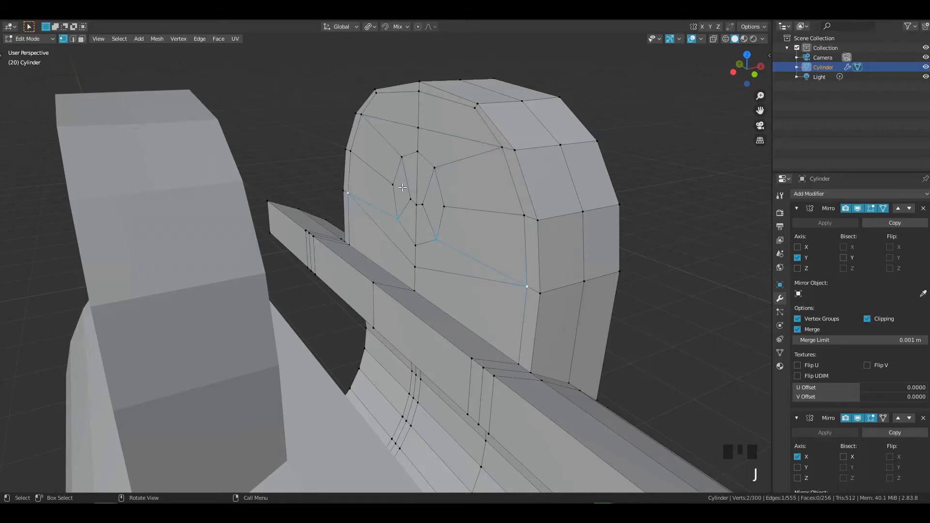
middle_drag(505, 197, 310, 192)
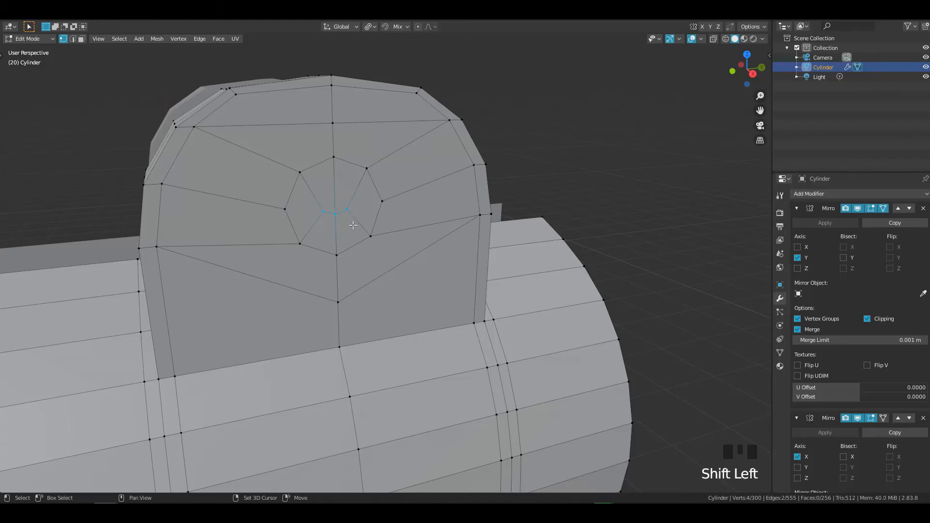
Step: Select the circle faces on both sides of the tab and inset them slightly, with a thickness of about 0.006
key(Tab)
click(436, 208)
drag(313, 198, 350, 224)
middle_drag(339, 221, 503, 198)
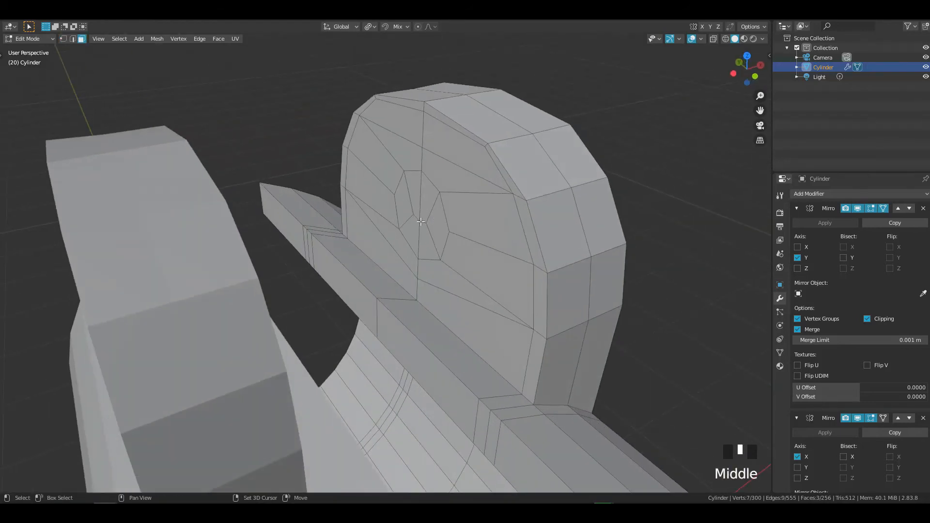
shift+click(503, 198)
ctrl+click(454, 284)
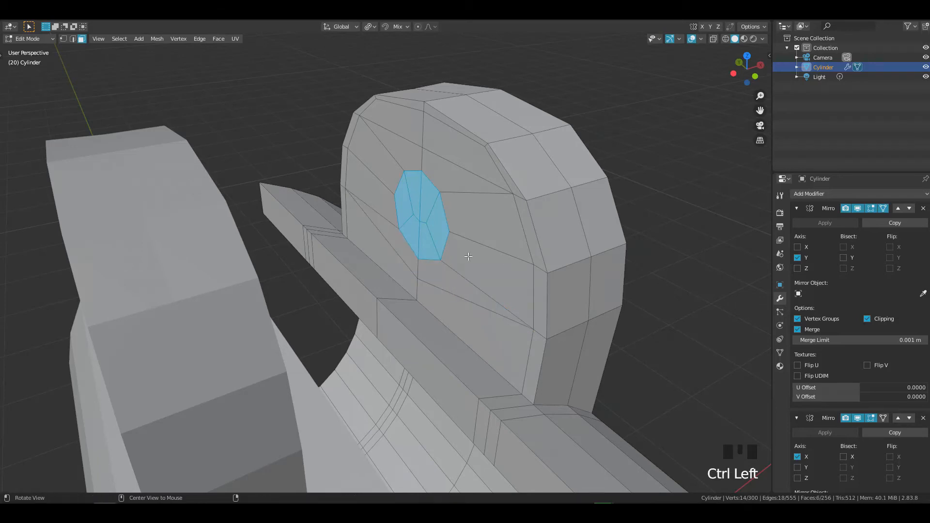
middle_drag(468, 256, 585, 212)
right_click(584, 212)
shift+middle_drag(523, 197, 557, 187)
key(i)
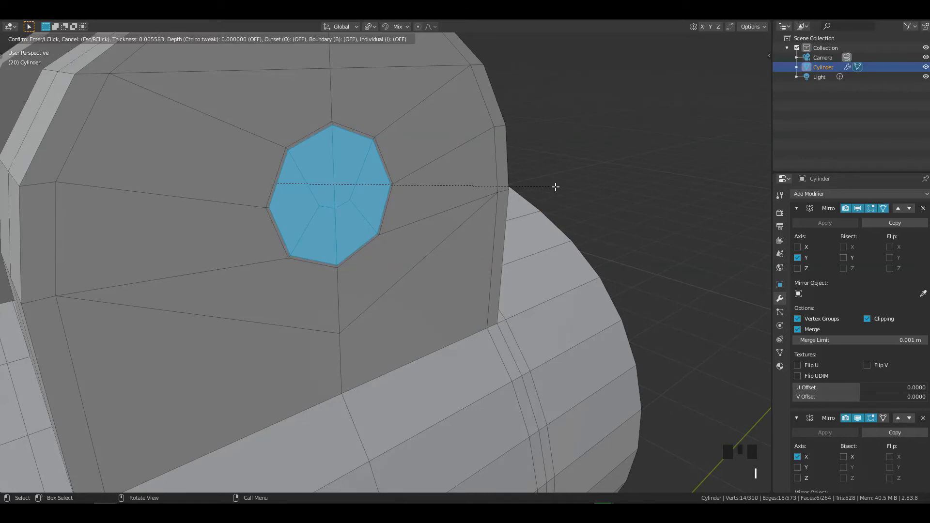
click(554, 187)
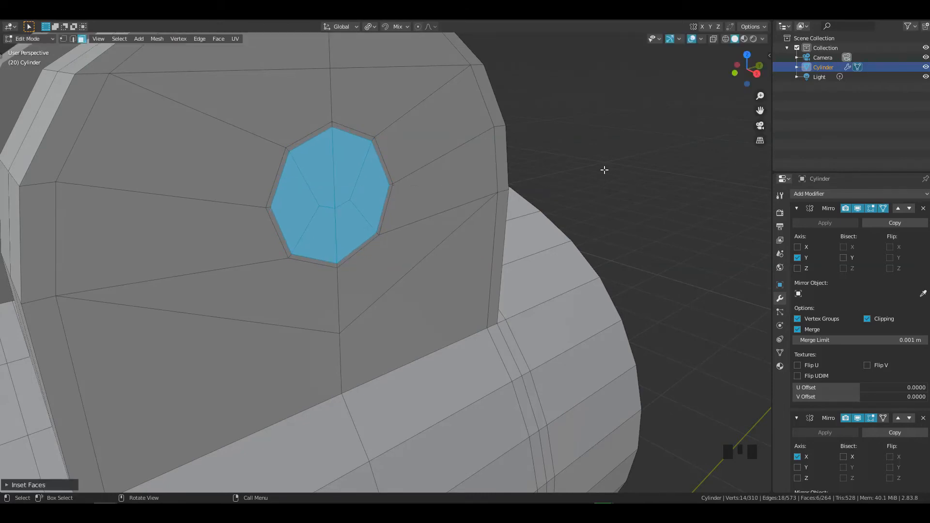
Step: Bridge the two inset circle patches to open a hole through the tab
key(ctrl+e)
click(604, 171)
shift+middle_drag(530, 189, 465, 196)
Step: Delete the leftover geometry inside the tab's hole and run Clean Up on the mesh
click(304, 136)
shift+click(310, 194)
key(x)
click(310, 194)
shift+middle_drag(379, 184, 444, 205)
key(3)
Step: Switch to Object Mode, add a level 2 subdivision to the part and shade it smooth
key(Tab)
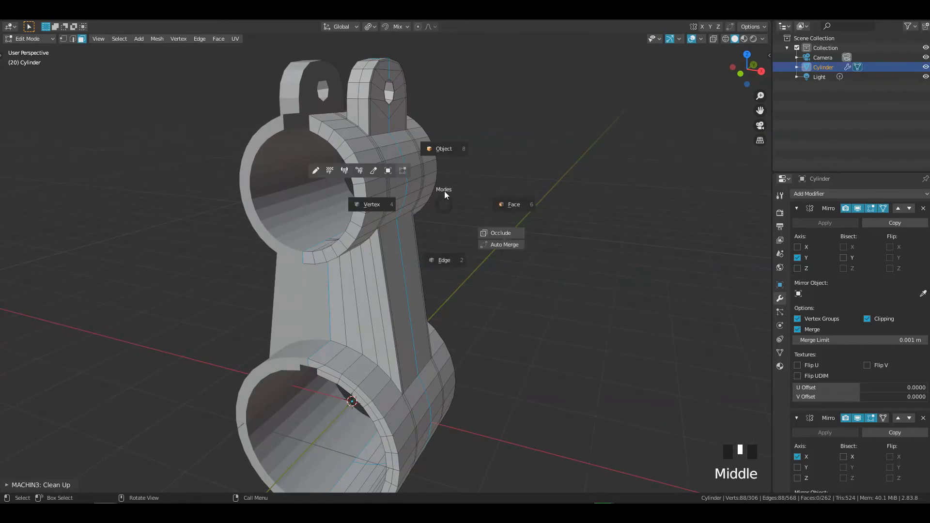
key(ctrl+2)
right_click(432, 153)
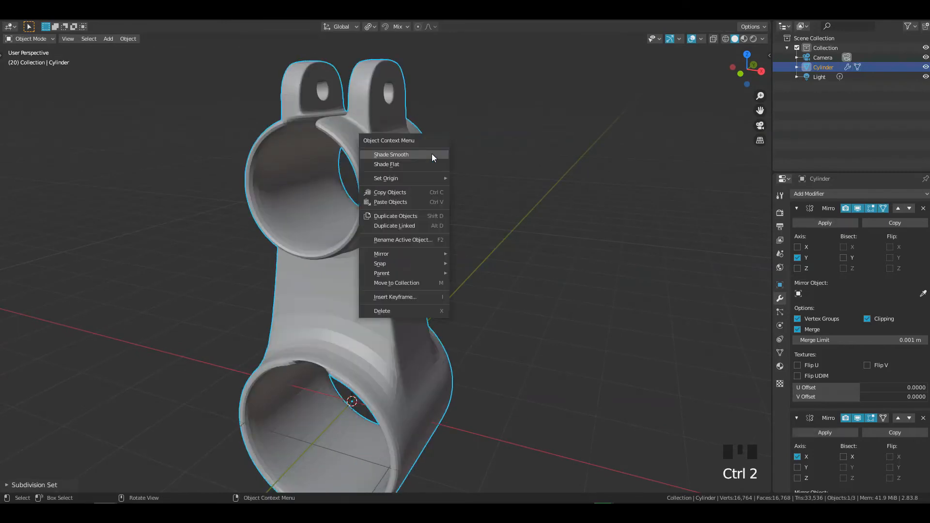
right_click(431, 153)
Step: Add a loop cut around the upper cylinder's end rim and slide it about 0.64 towards the inner edge
middle_drag(427, 181, 416, 159)
key(Tab)
key(Tab)
key(ctrl+r)
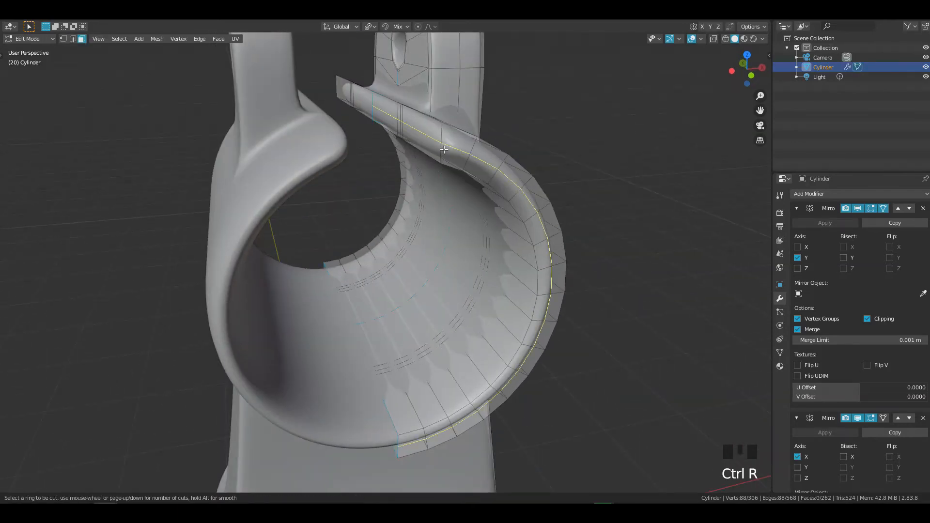
click(443, 150)
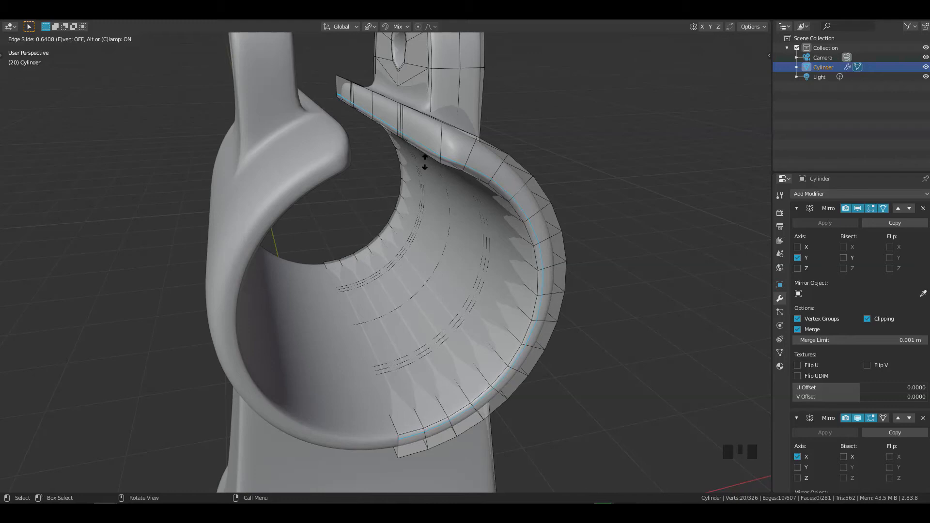
click(426, 162)
Step: Add a second loop cut around the upper cylinder's end rim and slide it towards the outer edge
shift+middle_drag(466, 155, 447, 150)
key(ctrl+r)
click(421, 150)
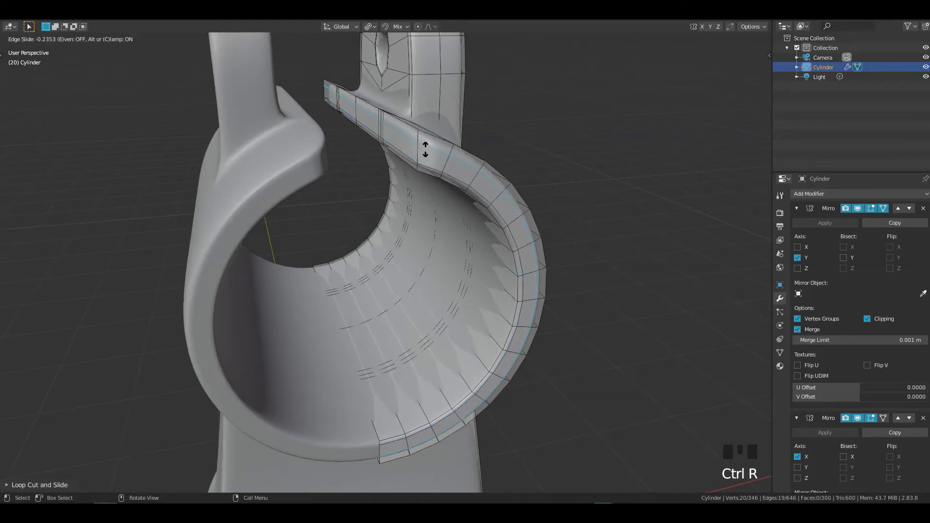
click(432, 144)
Step: Add a loop cut around the outer wall of the upper cylinder and another around the lower cylinder, near their open ends
middle_drag(432, 145, 364, 267)
key(ctrl+r)
click(285, 167)
click(274, 175)
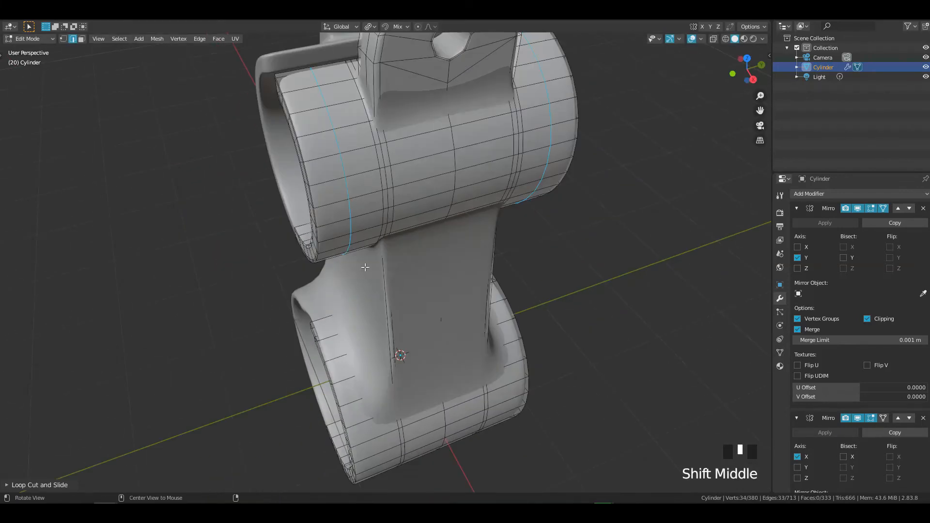
key(ctrl+r)
click(343, 324)
click(344, 223)
Step: Select both new outer-wall loops and move them about 0.2 m along negative Y, close to the end rims
shift+double_click(342, 150)
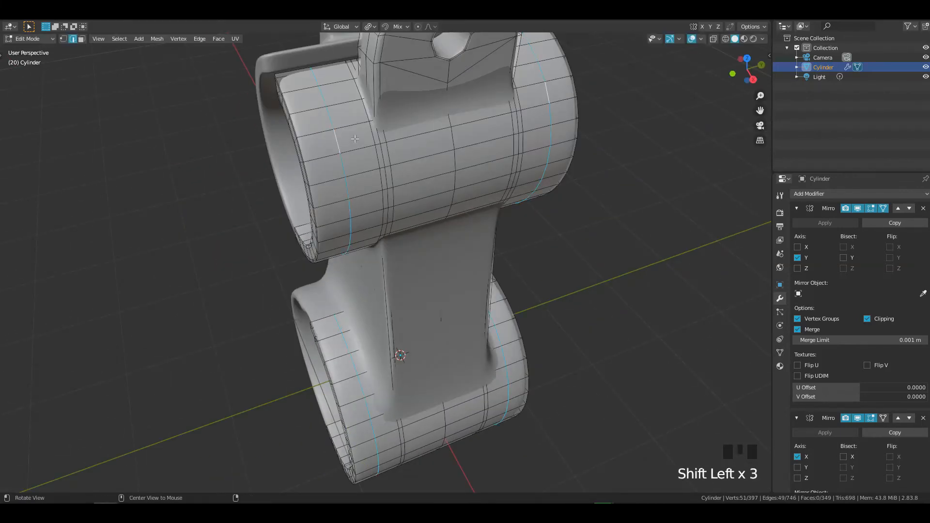
middle_drag(341, 149, 391, 167)
key(g)
key(y)
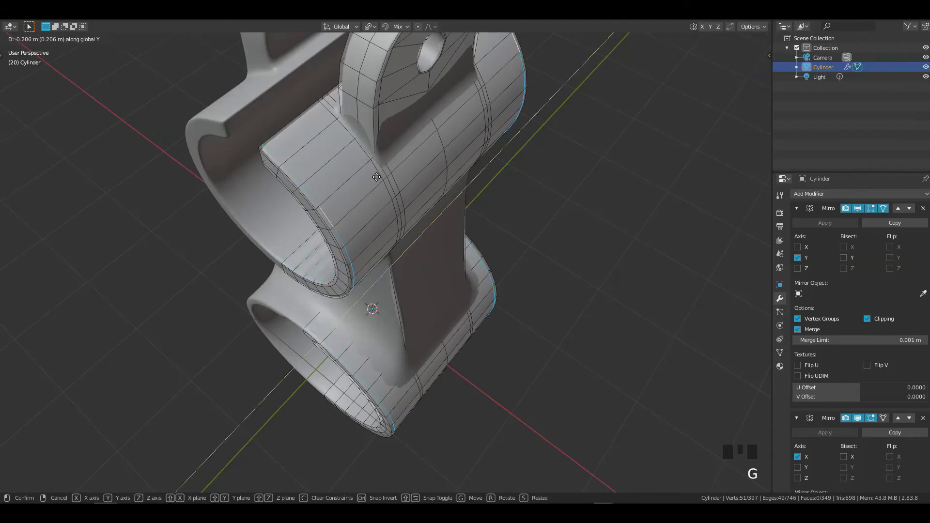
click(380, 176)
Step: Add a lengthwise loop cut beside the gap on top of the upper cylinder and slide it about 0.54 towards the tab
shift+middle_drag(380, 176, 358, 170)
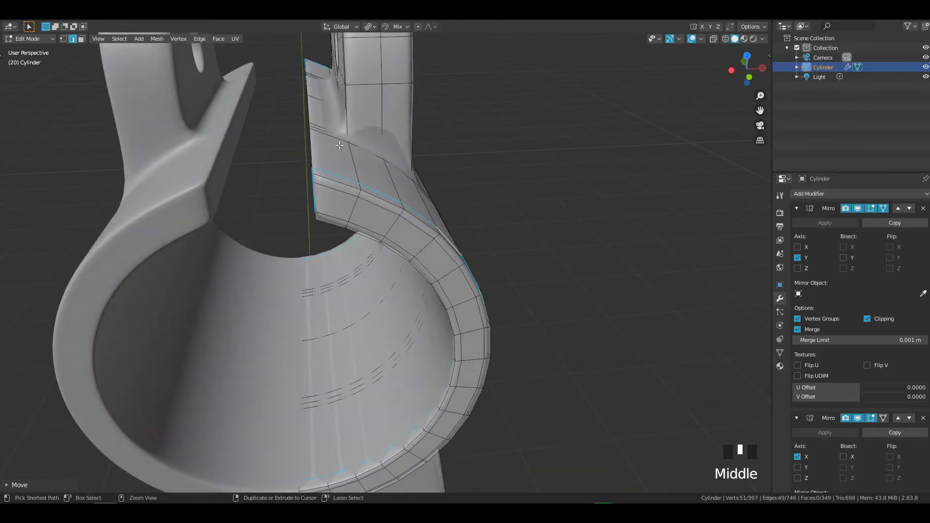
key(ctrl+r)
click(339, 145)
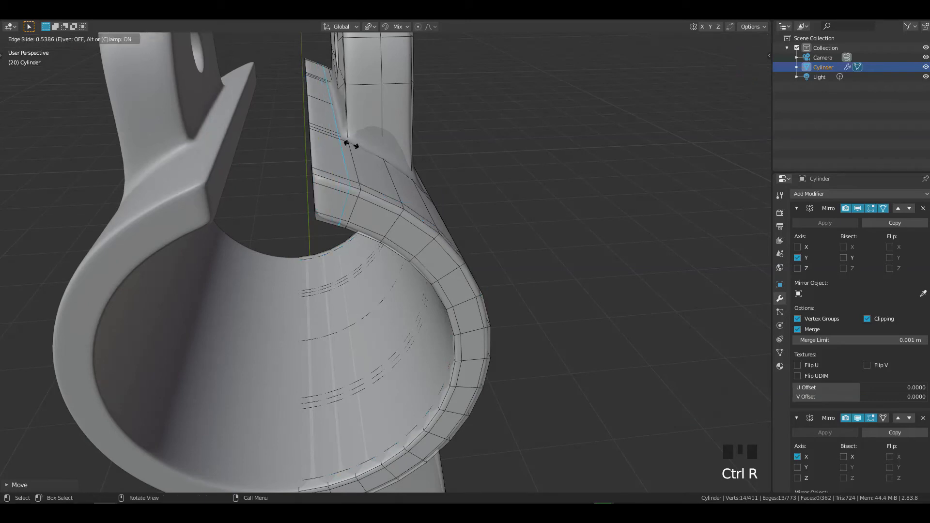
click(352, 145)
Step: Add a lengthwise loop cut on the upper cylinder and slide it close beneath the tab's outer base edge
middle_drag(353, 144, 361, 185)
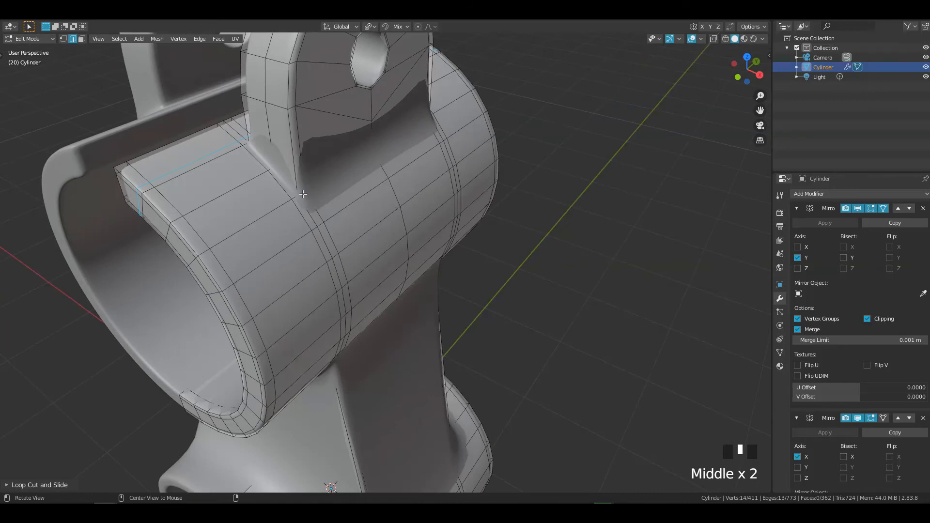
middle_drag(303, 194, 342, 217)
key(ctrl+r)
click(311, 219)
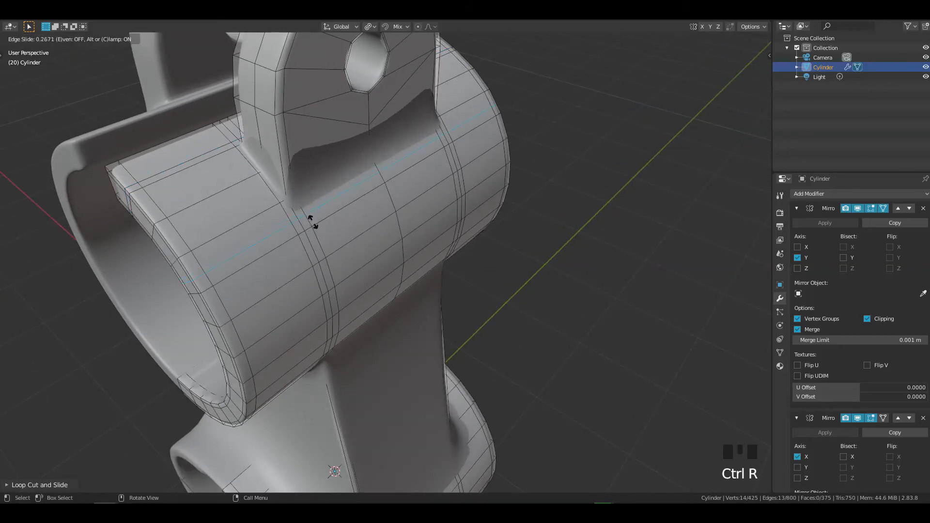
click(310, 213)
Step: Toggle off the part's modifiers with Modifier Tools and switch to vertex selection in Edit Mode
shift+middle_drag(311, 212, 433, 227)
key(alt+m)
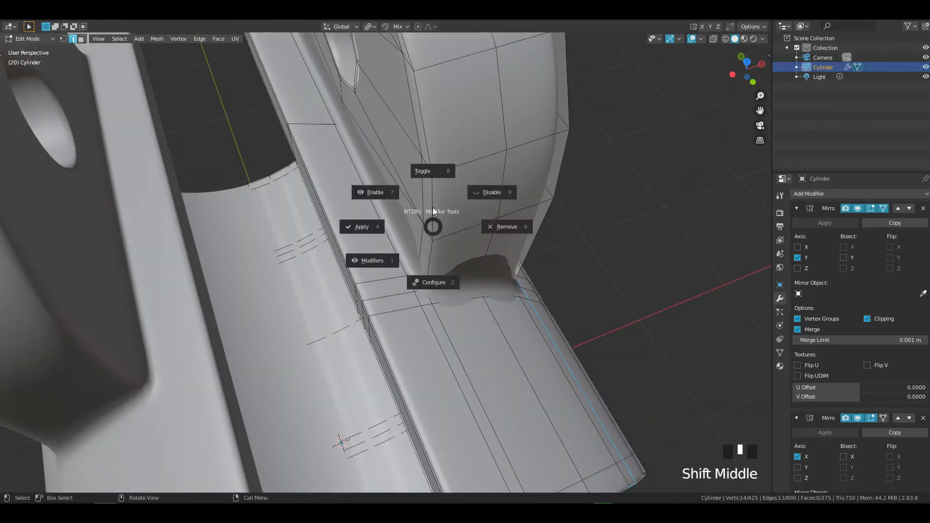
click(434, 178)
middle_drag(438, 181, 448, 207)
shift+middle_drag(449, 207, 445, 223)
key(Tab)
key(Tab)
Step: Merge the stray loop vertices around the corners of the tab's base with Smart Vert
mouse_move(361, 235)
middle_down()
mouse_move(339, 228)
mouse_move(353, 235)
middle_up()
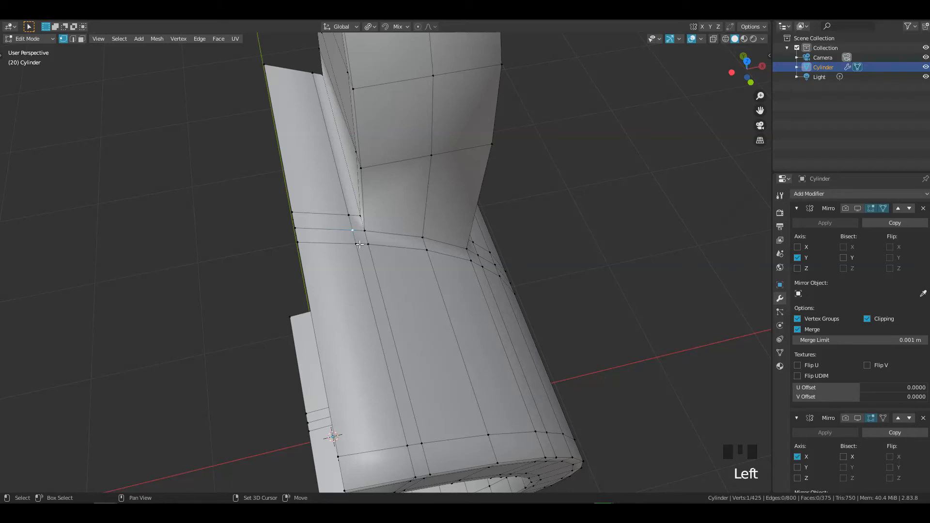
key(1)
middle_drag(369, 246, 328, 230)
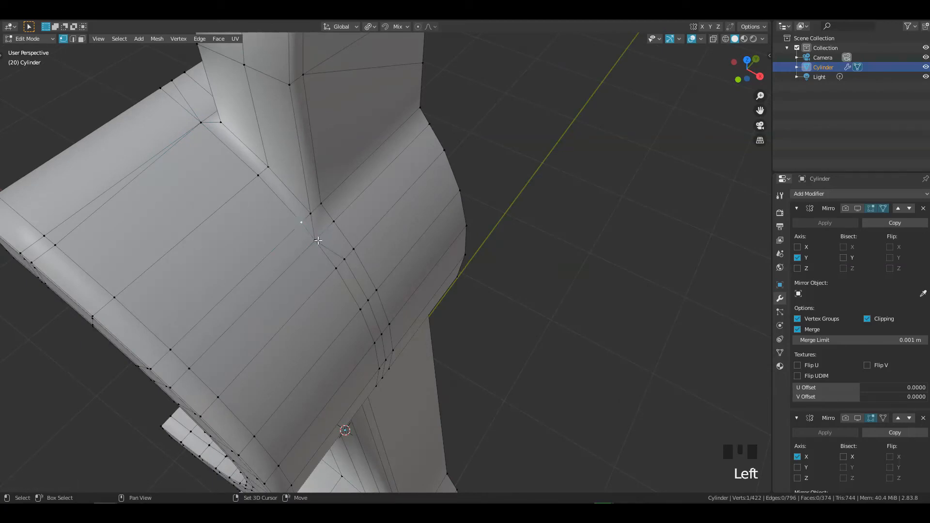
shift+middle_drag(342, 238, 240, 294)
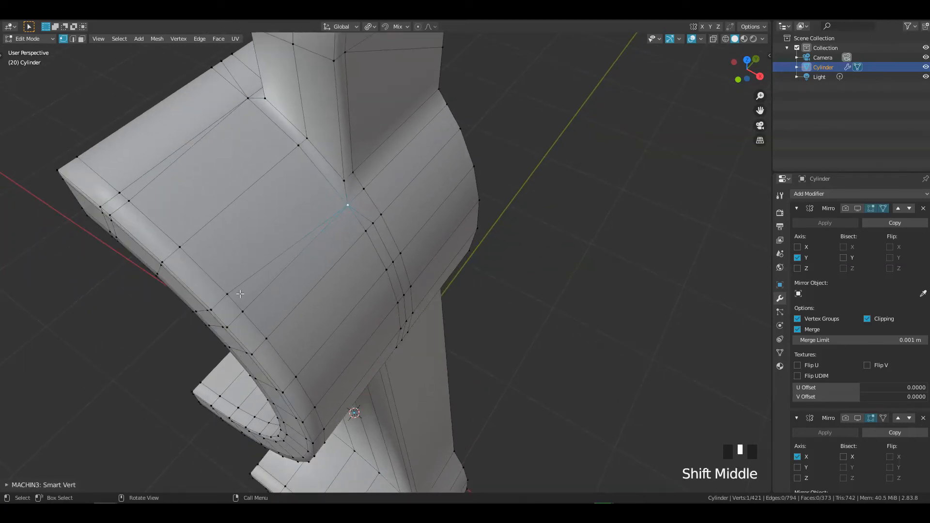
Step: Select the extra edge path running down the cylinder's outer wall from the tab's base corner and dissolve its edges
triple_click(234, 294)
ctrl+click(368, 227)
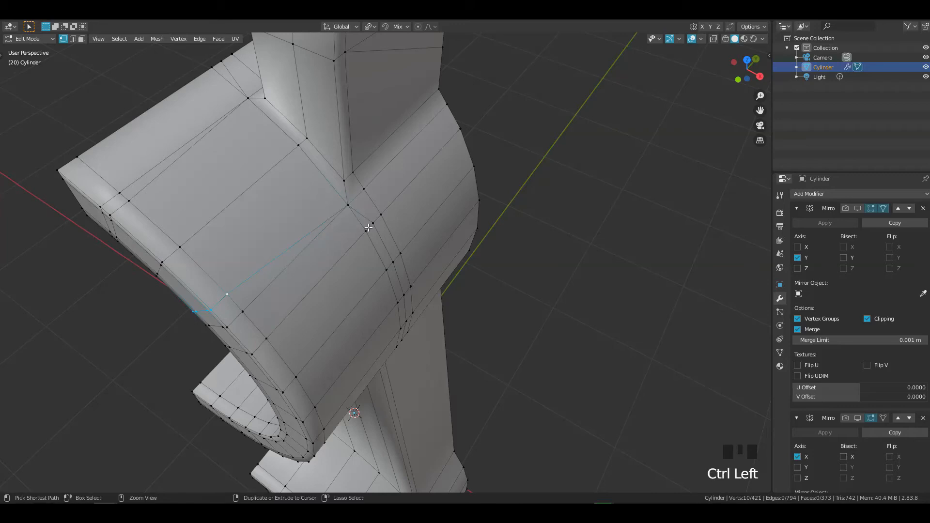
ctrl+click(337, 197)
key(x)
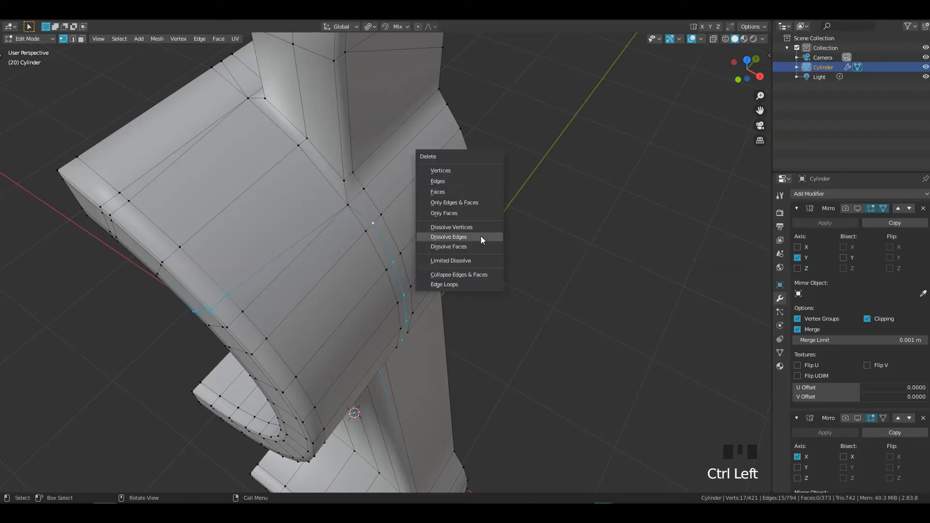
click(481, 237)
Step: Merge the stray vertex near the tab's base and dissolve the extra edge loop down the cylinder's inner wall
middle_drag(481, 237, 405, 232)
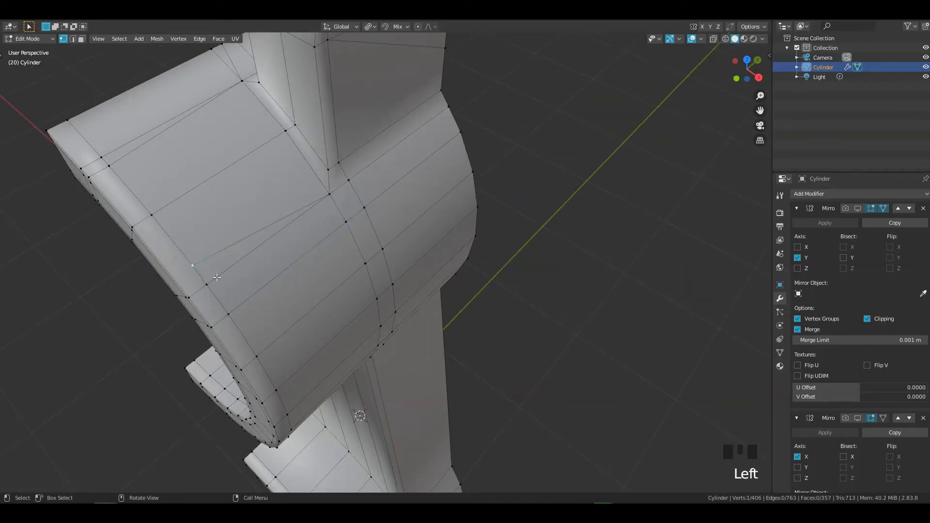
shift+middle_drag(262, 223, 387, 198)
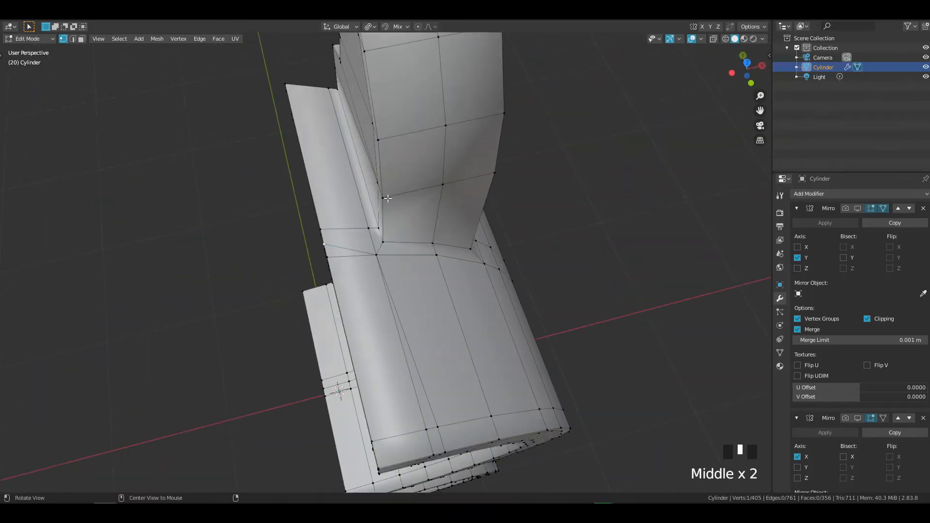
middle_drag(337, 251, 456, 132)
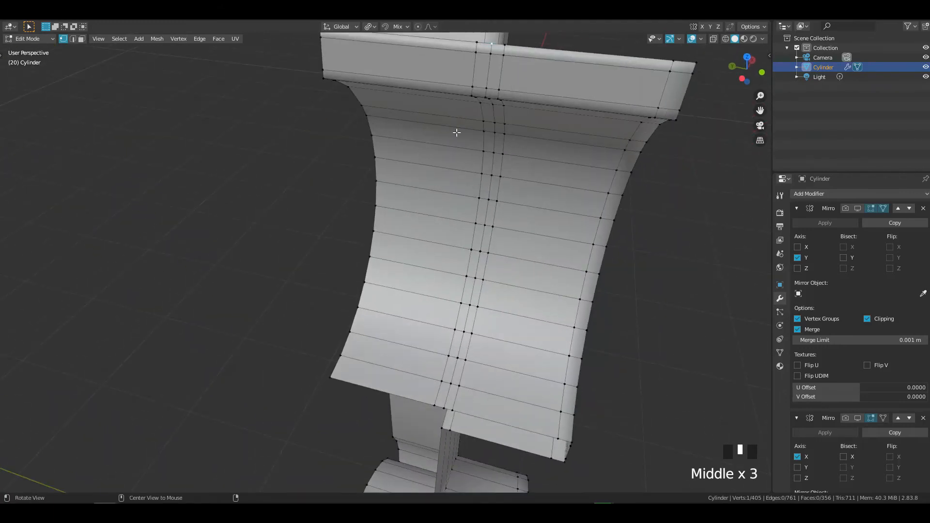
middle_drag(518, 105, 443, 208)
ctrl+drag(442, 238, 437, 232)
key(g)
key(g)
click(479, 222)
Step: Dissolve the extra edge path running from the tab's base corner across the cylinder's rim and merge its leftover vertex
middle_drag(527, 228, 415, 207)
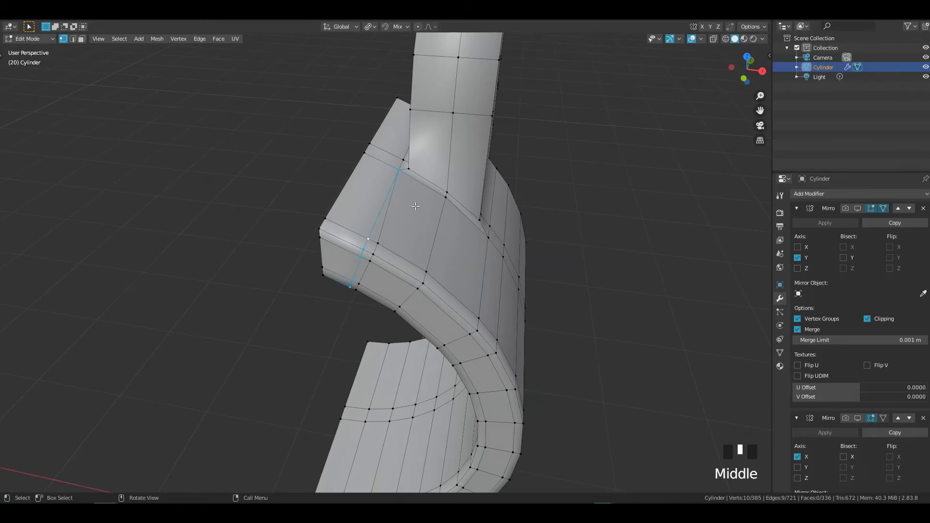
key(x)
click(516, 208)
middle_drag(516, 208, 435, 233)
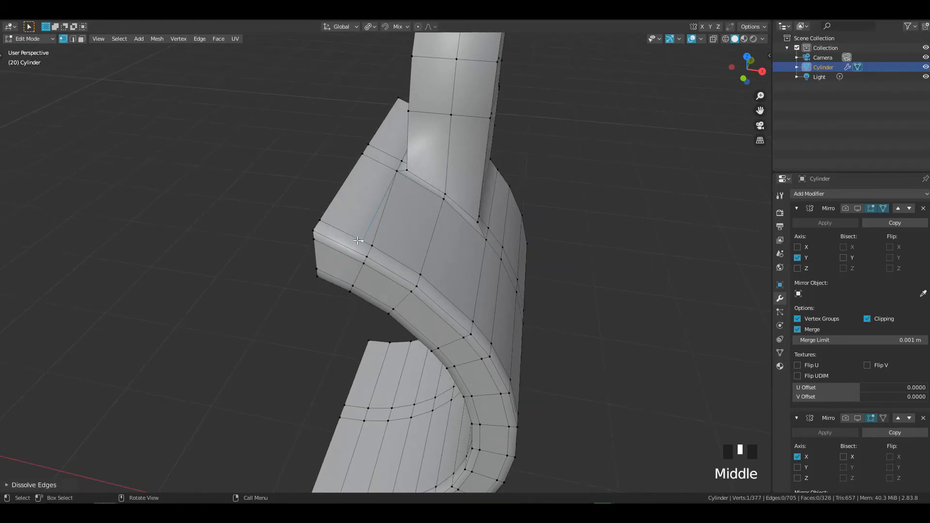
middle_drag(358, 240, 398, 223)
Step: Turn the modifiers back on and add two loop cuts around the ring's end face, near its inner edge and just above the notch
key(alt+m)
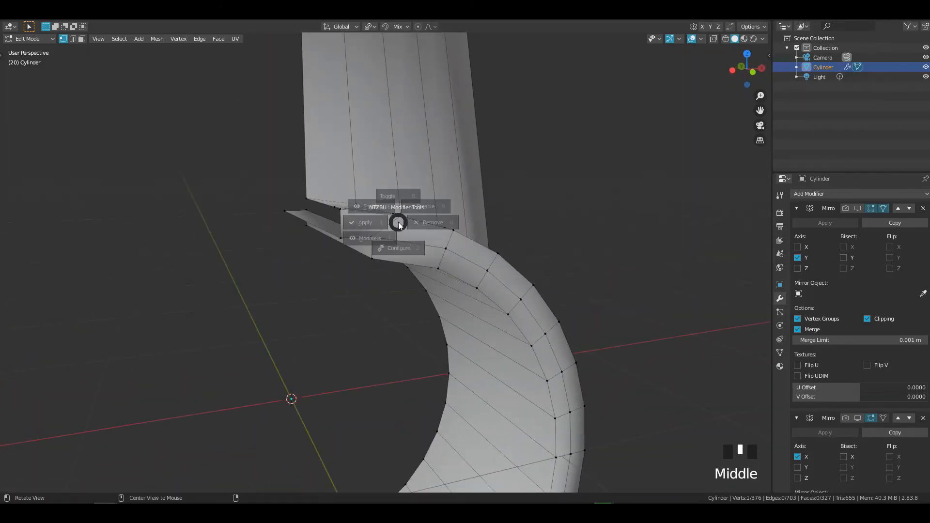
click(397, 170)
shift+middle_drag(397, 170, 385, 181)
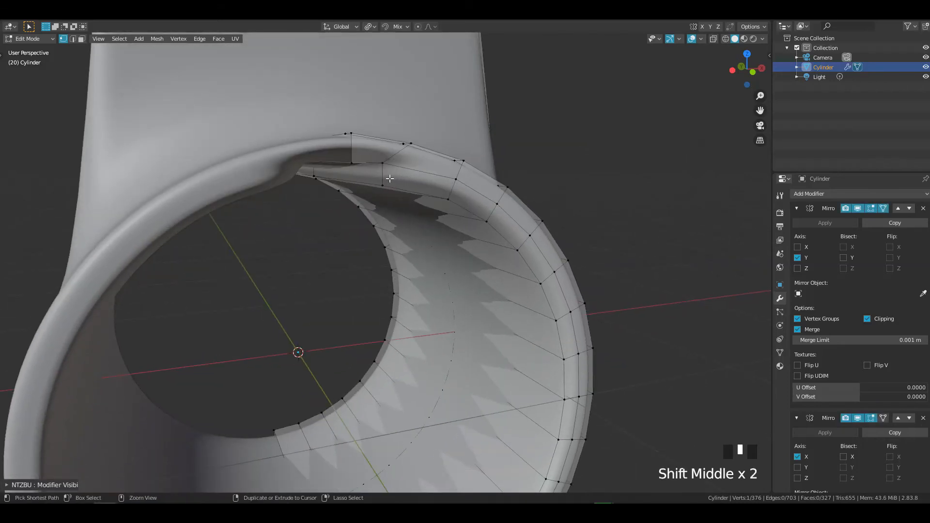
key(ctrl+r)
click(383, 178)
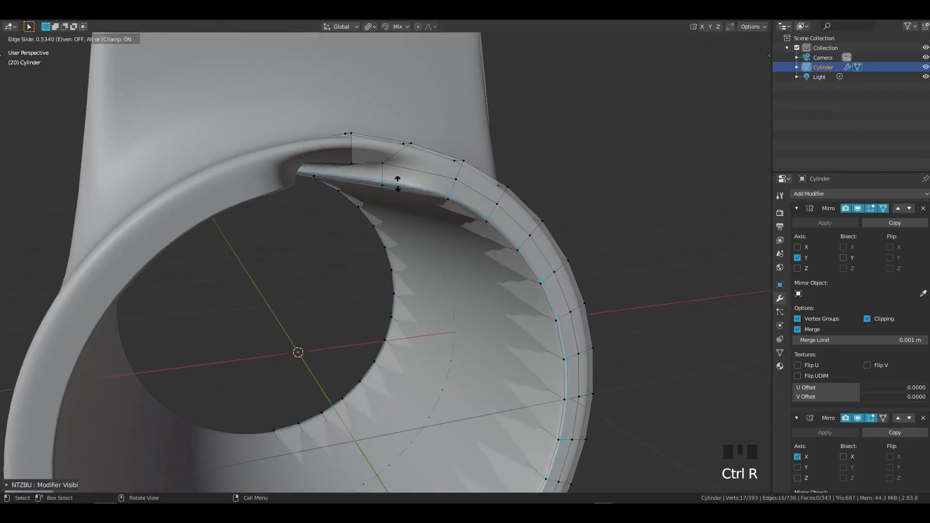
click(409, 180)
shift+middle_drag(408, 180, 408, 167)
key(ctrl+r)
click(408, 166)
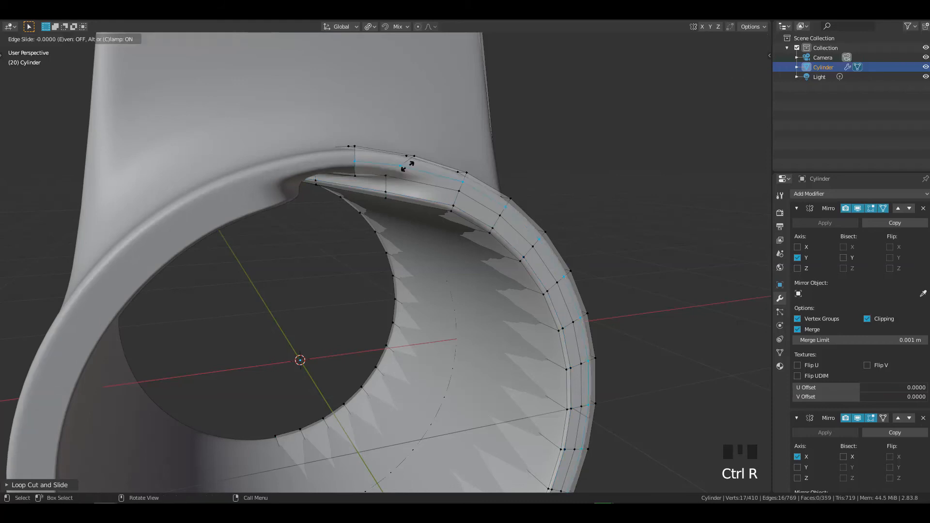
click(406, 176)
Step: Turn the modifiers off and add loop cuts close beside the notch's vertical side and just below its upper corner
shift+middle_drag(406, 175, 470, 165)
key(ctrl+shift+m)
click(437, 149)
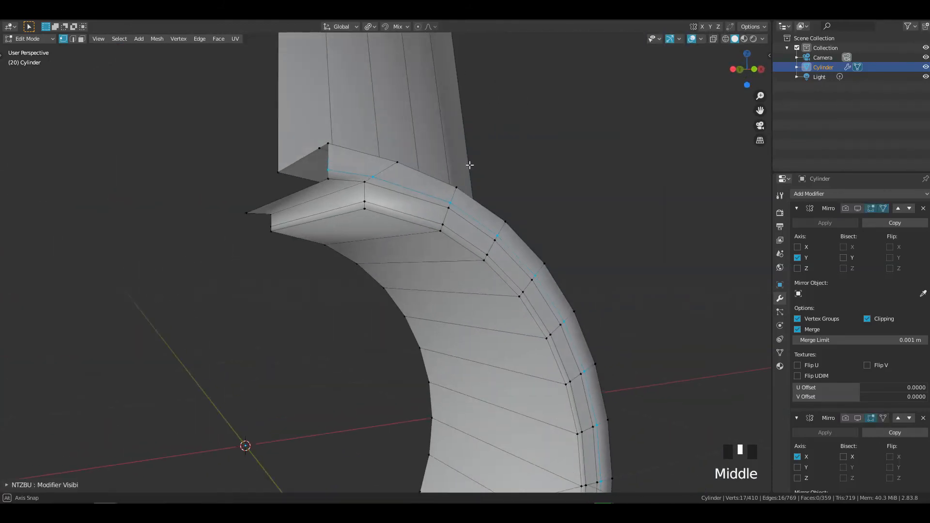
key(ctrl+r)
click(379, 197)
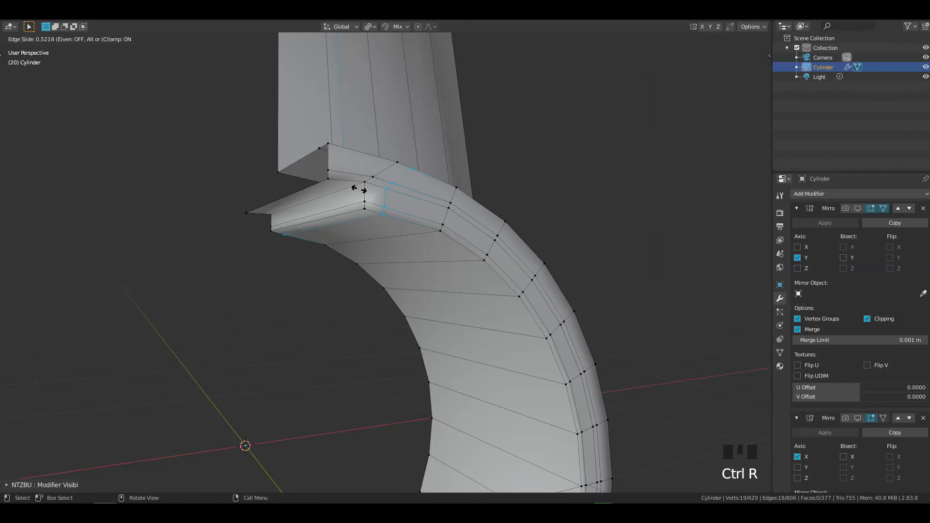
click(347, 187)
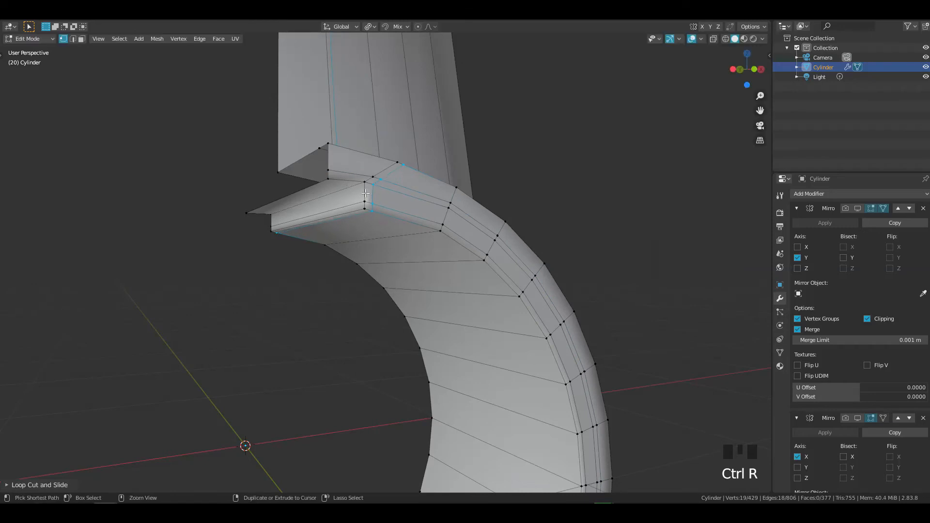
key(ctrl+r)
click(366, 194)
click(370, 189)
Step: Select the crossing loop vertices at the notch's upper corner and merge them with Smart Vert
middle_drag(370, 189, 393, 198)
key(alt+m)
click(475, 169)
click(359, 192)
click(448, 159)
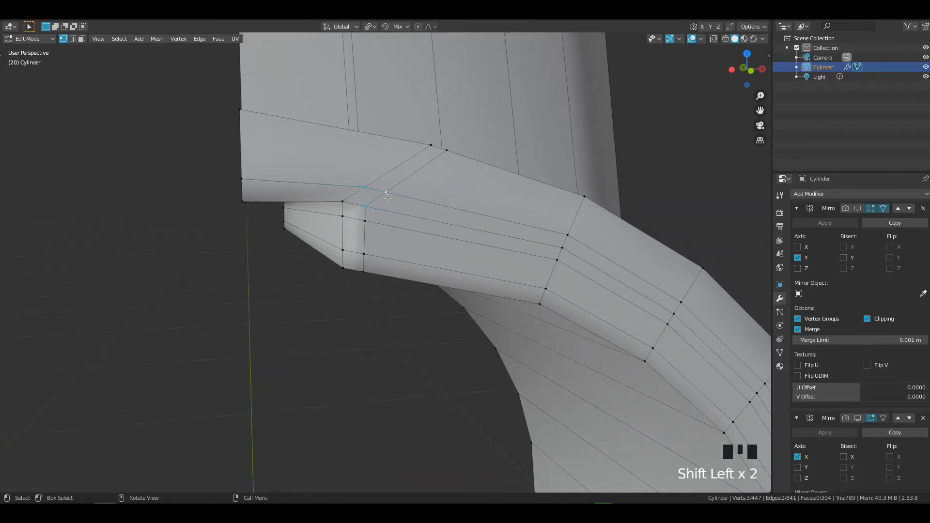
key(shift+1)
shift+middle_drag(399, 199, 365, 203)
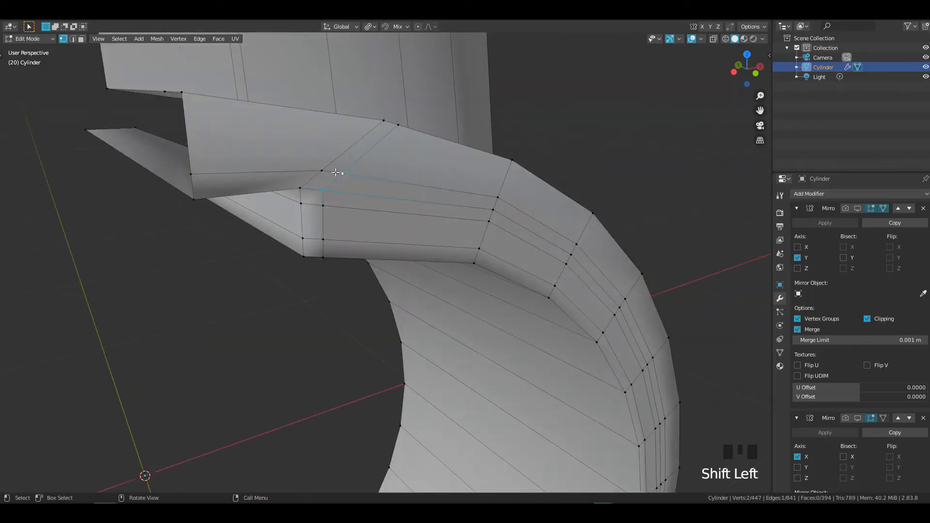
middle_drag(387, 191, 363, 199)
Step: Slide the merged vertex along its edges until it sits diagonally just above the notch corner
key(g)
key(g)
middle_click(353, 205)
key(g)
key(g)
key(g)
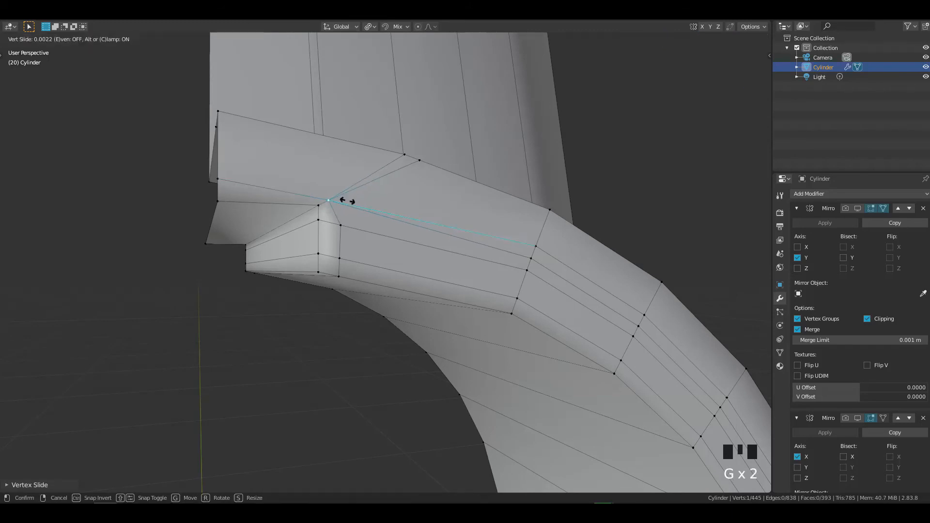
middle_drag(356, 197, 215, 184)
middle_drag(271, 166, 384, 179)
key(g)
key(g)
click(384, 179)
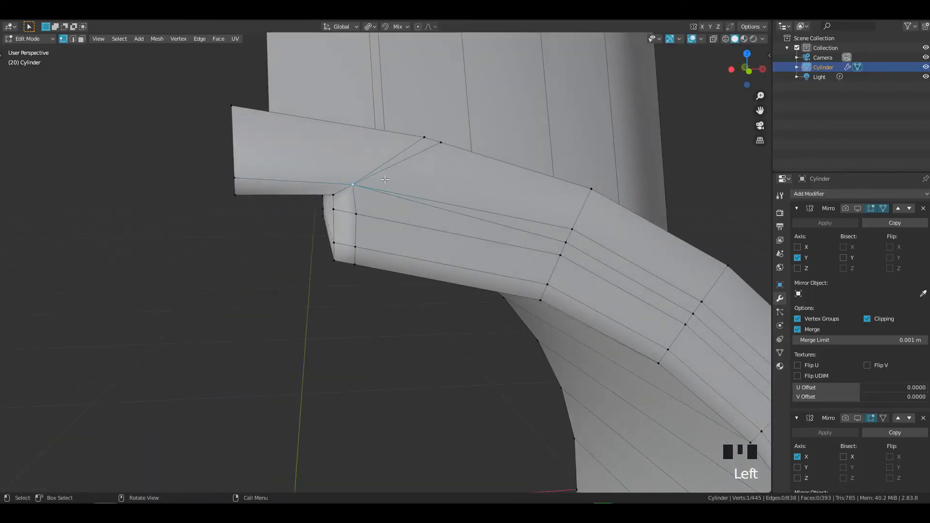
key(g)
key(g)
key(g)
key(g)
click(373, 169)
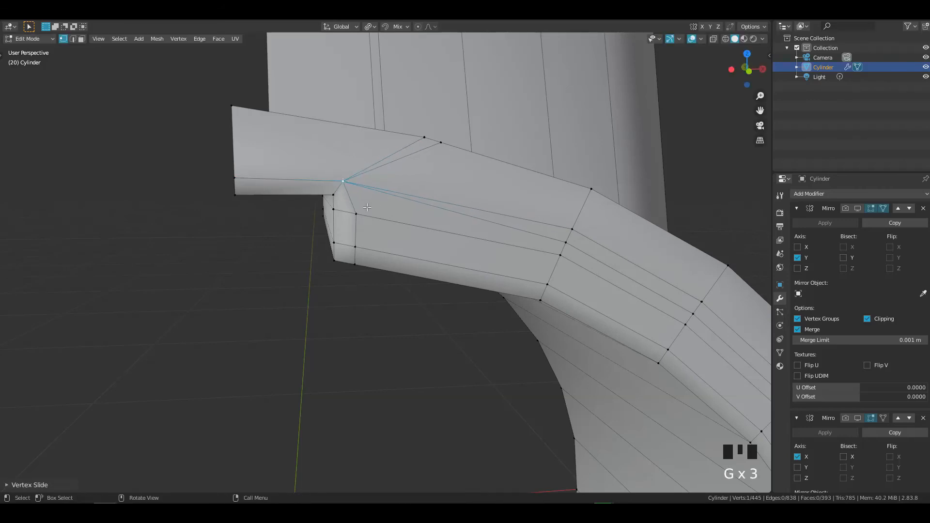
Step: Slide the short support edges beside the notch's vertical side closer to the notch
key(g)
key(g)
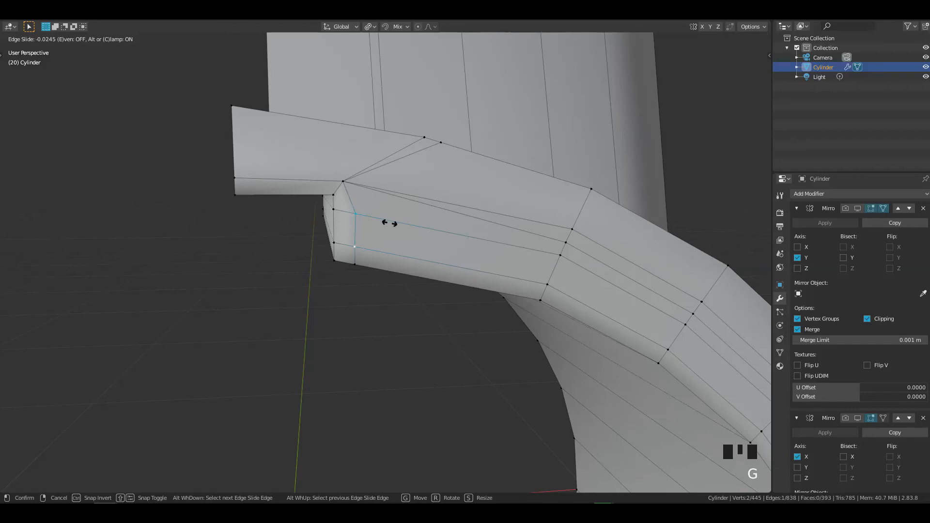
click(359, 221)
middle_drag(359, 221, 407, 252)
key(g)
key(g)
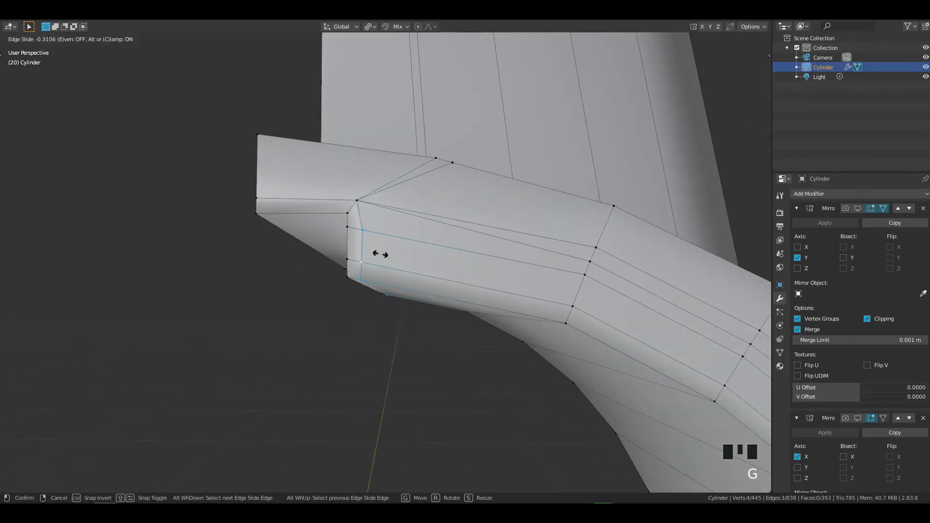
click(383, 253)
Step: In front view, dissolve the extra loop running along the ring's end face from the notch corner and merge its leftover vertex
shift+middle_drag(383, 254, 403, 239)
key(grave)
click(363, 198)
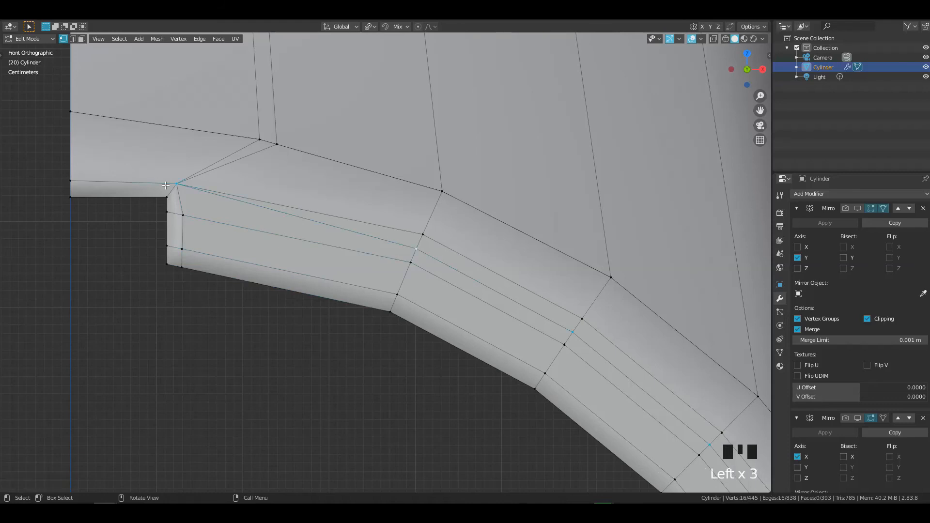
key(x)
click(350, 199)
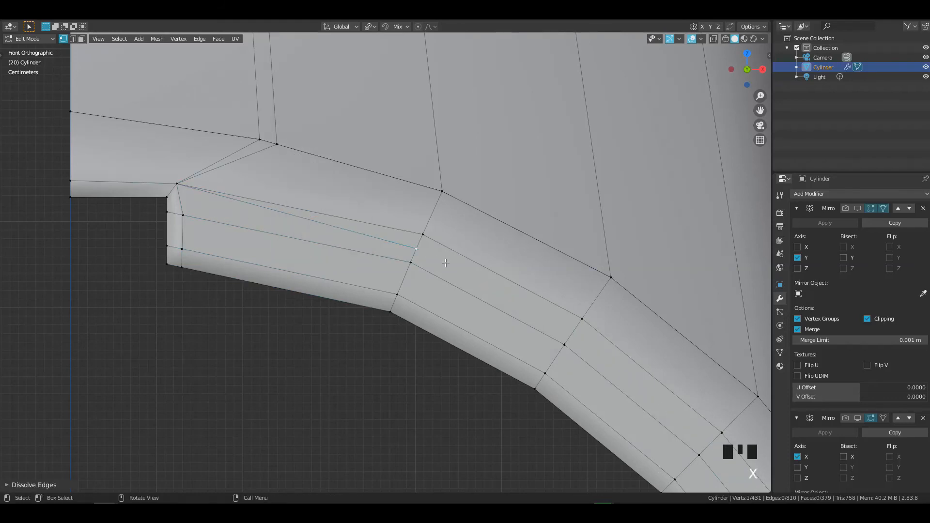
ctrl+middle_drag(449, 198, 403, 317)
key(Tab)
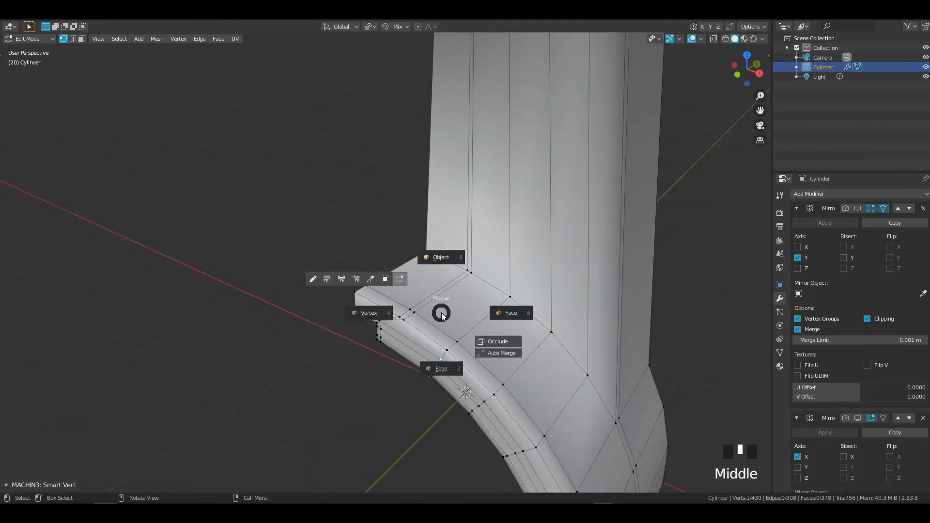
key(Escape)
Step: Dissolve the extra edge path running down the support's wall to the notch corner and clear its leftover vertex
key(alt+BUTTON4MOUSE)
click(423, 253)
shift+middle_drag(437, 298, 436, 209)
key(alt+BUTTON4MOUSE)
click(433, 234)
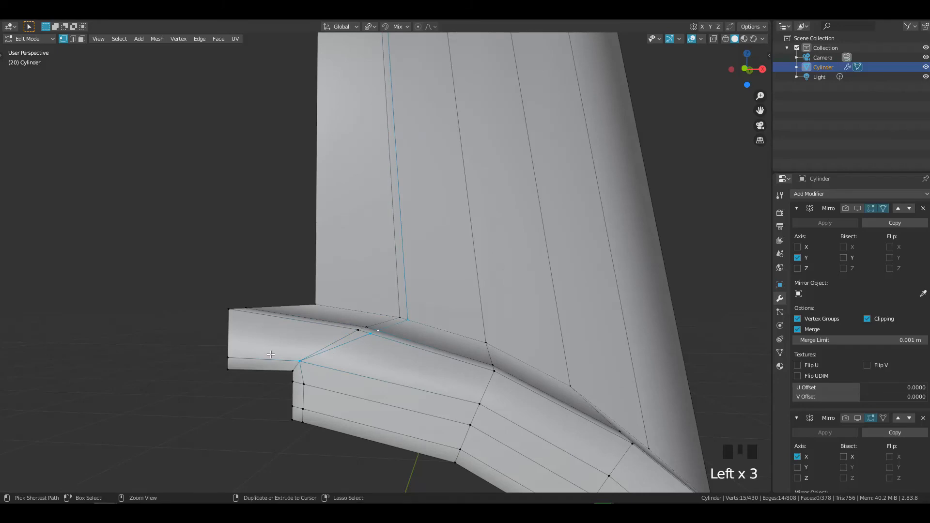
shift+middle_drag(353, 349, 351, 356)
key(x)
click(435, 310)
click(368, 332)
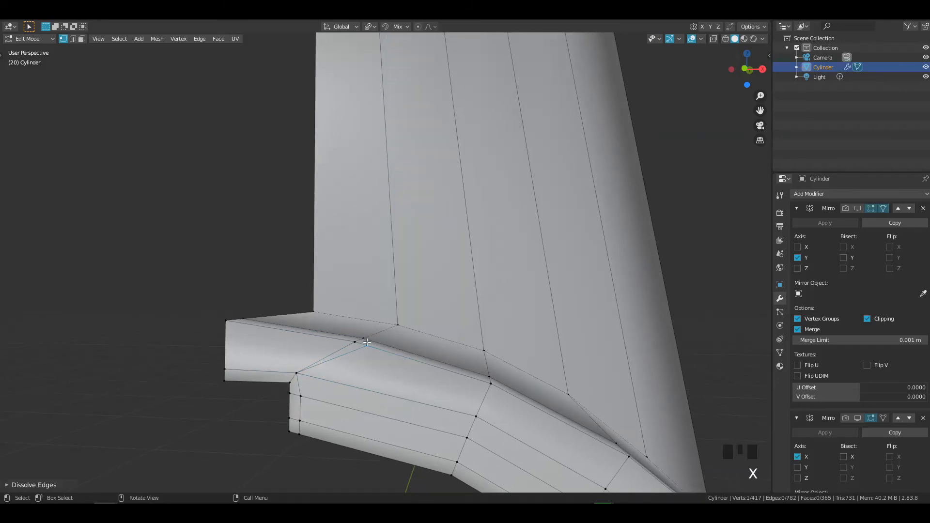
Step: Turn the modifiers on and add a loop cut around the support, slid down close to the lower cylinder
shift+middle_drag(461, 265, 425, 279)
key(q)
click(426, 227)
shift+middle_drag(426, 226, 456, 215)
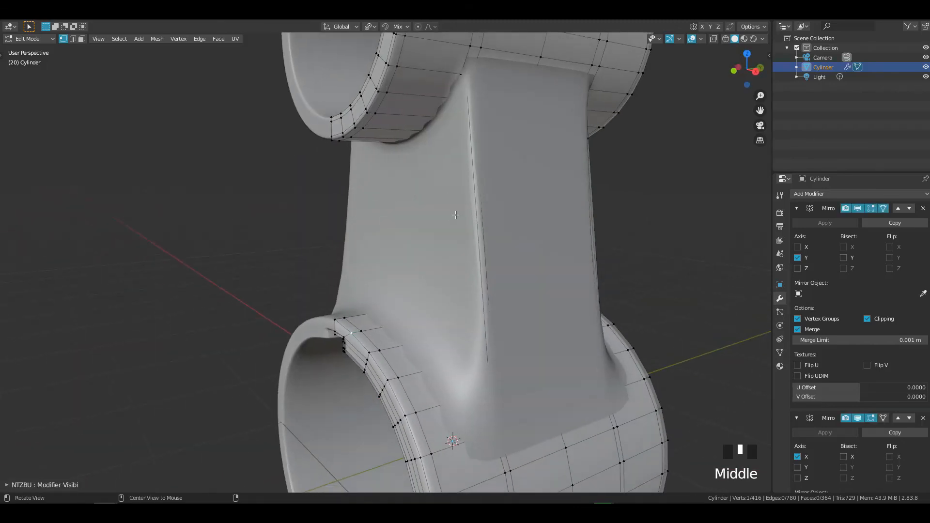
click(477, 255)
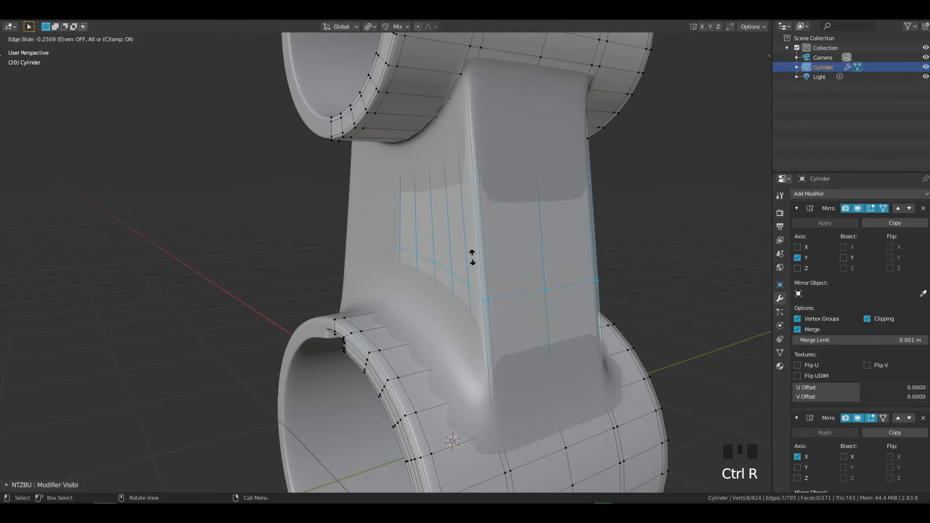
click(483, 353)
Step: Turn the modifiers off and add a second loop cut around the support, slid up close beneath the upper cylinder
shift+middle_drag(494, 230, 503, 202)
key(q)
click(493, 143)
middle_drag(492, 139, 450, 178)
key(ctrl+r)
click(453, 179)
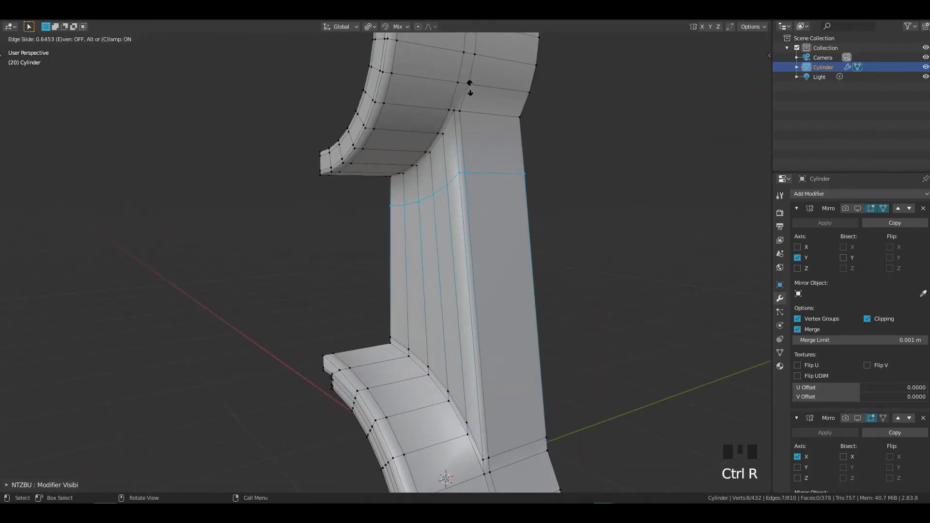
click(468, 55)
Step: Review the whole part outside Edit Mode from several sides and return to editing around the notch
ctrl+middle_drag(491, 213, 436, 190)
key(alt+v)
click(436, 137)
ctrl+middle_drag(436, 137, 452, 197)
key(Tab)
middle_drag(493, 167, 428, 166)
key(ctrl+Tab)
click(428, 117)
shift+middle_drag(427, 118, 411, 144)
Step: Turn the modifiers back on and add a loop cut around the ring's end face, close to its outer edge
key(alt+m)
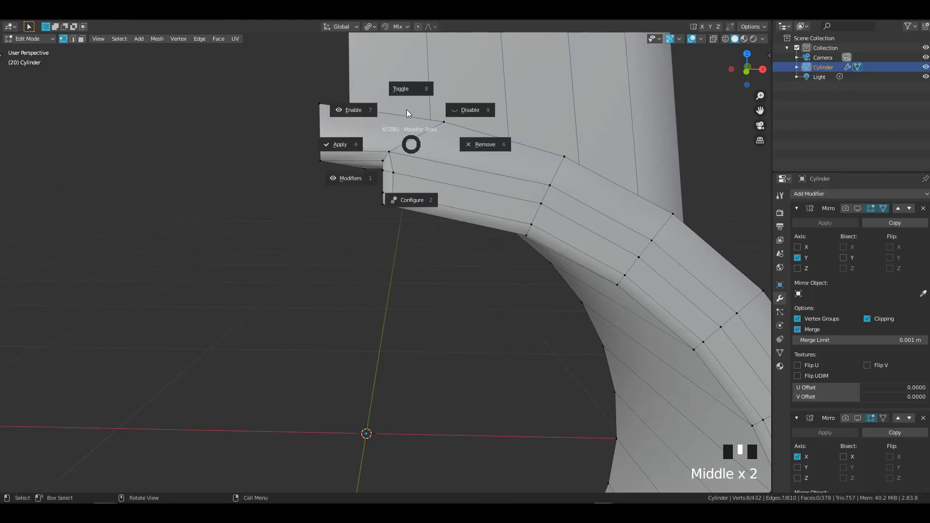
click(406, 109)
key(ctrl+r)
click(421, 137)
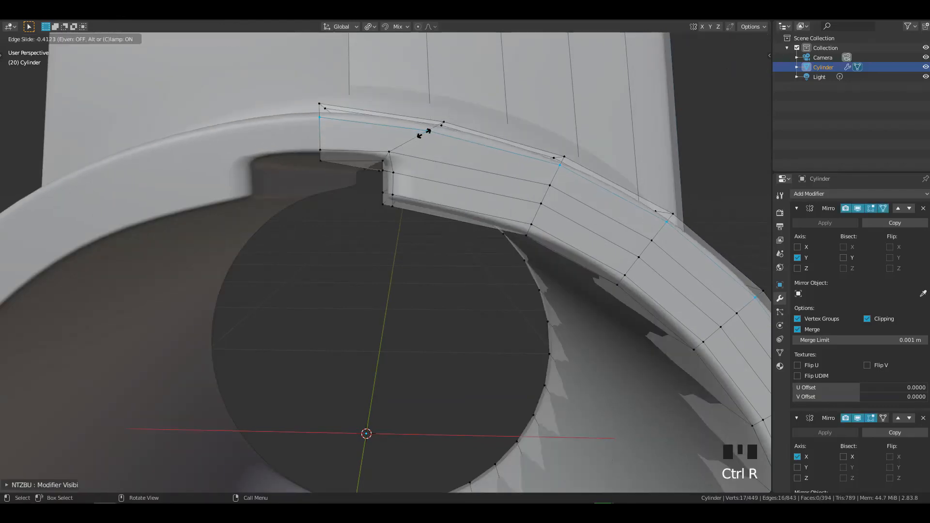
click(425, 132)
Step: Try a crosswise loop cut through the ring's end face, slid toward the notch corner
key(ctrl+r)
click(413, 159)
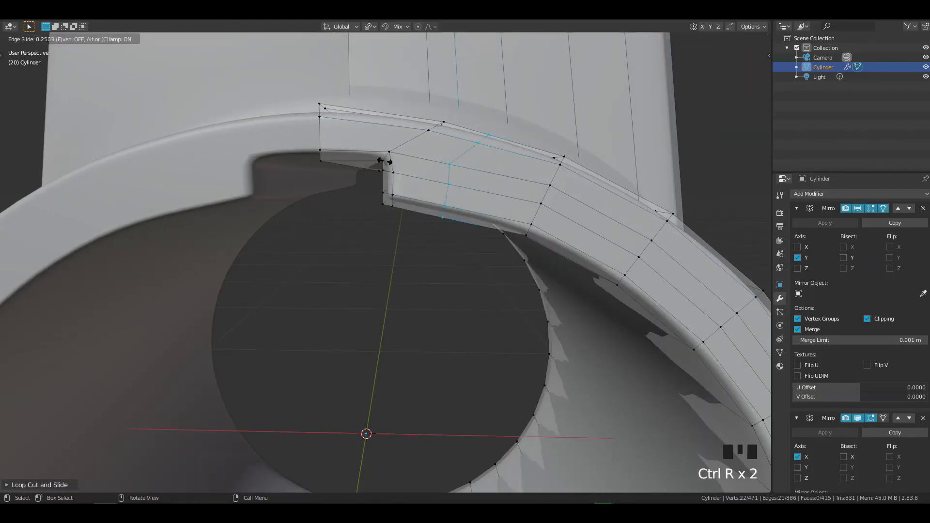
click(347, 164)
key(x)
Step: Select the loop along the ring's end face below the notch's upper corner and slide it closer to that corner
click(429, 178)
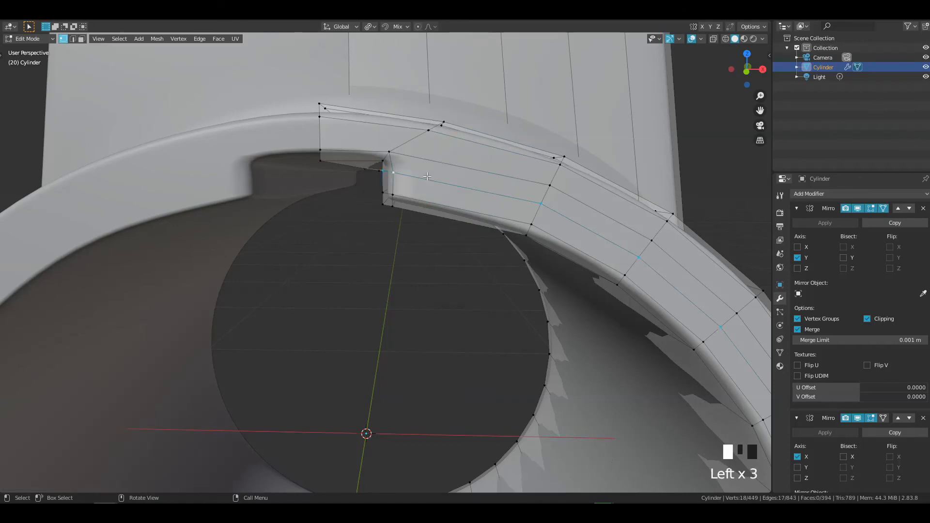
key(g)
key(g)
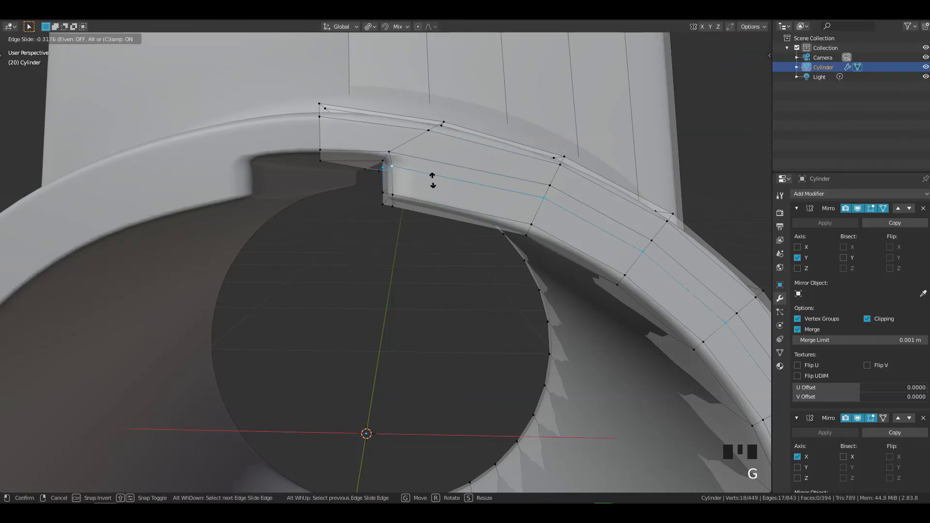
click(431, 180)
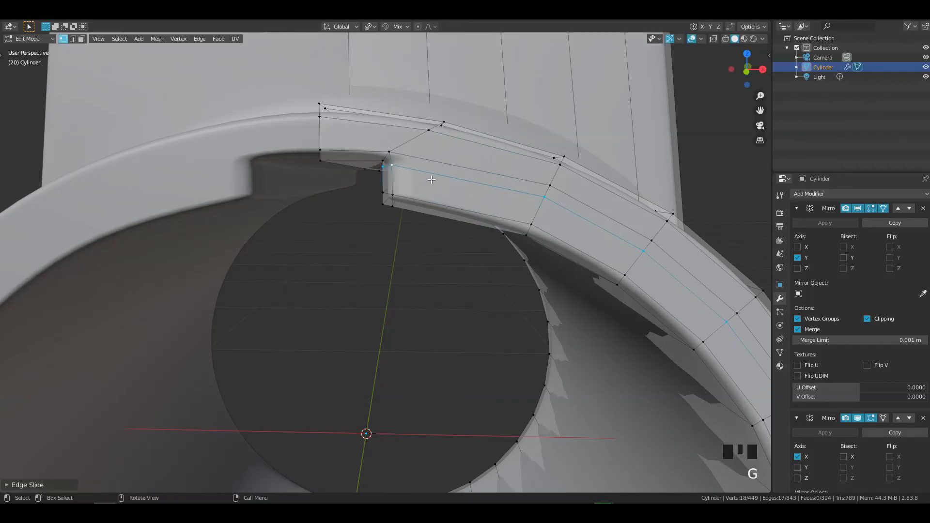
Step: Add a centred crosswise loop cut through the ring segment beside the notch and up the support
key(ctrl+r)
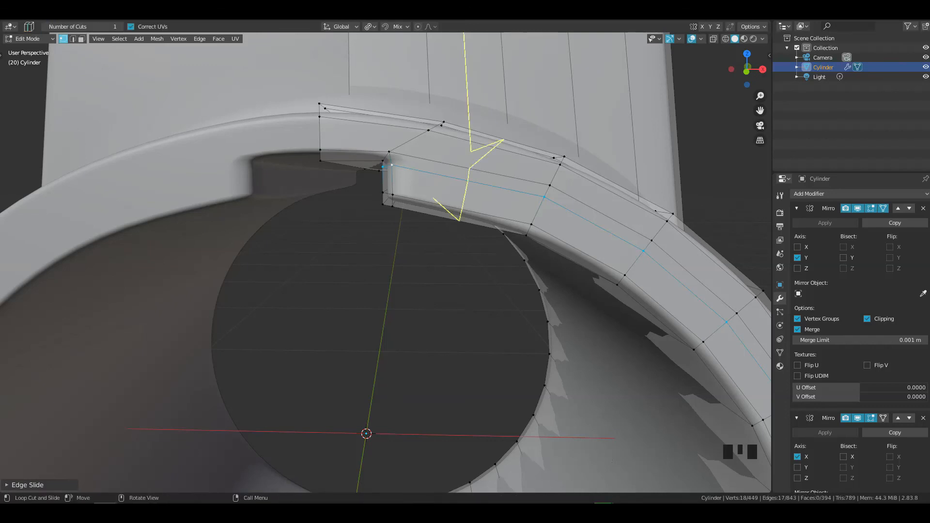
click(467, 177)
right_click(415, 163)
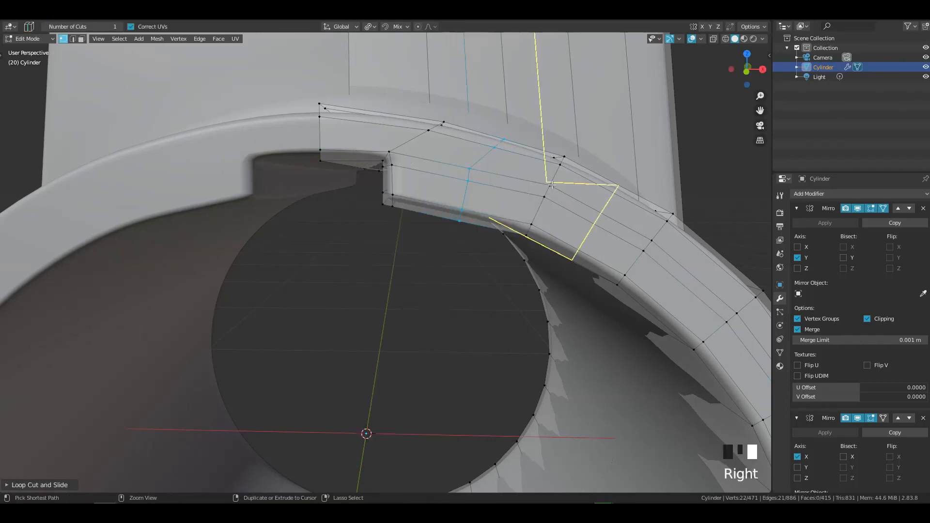
Step: Undo the last crosswise loop cut beside the notch, recut it at the centre and slide it close to the notch's side edge
key(ctrl+z)
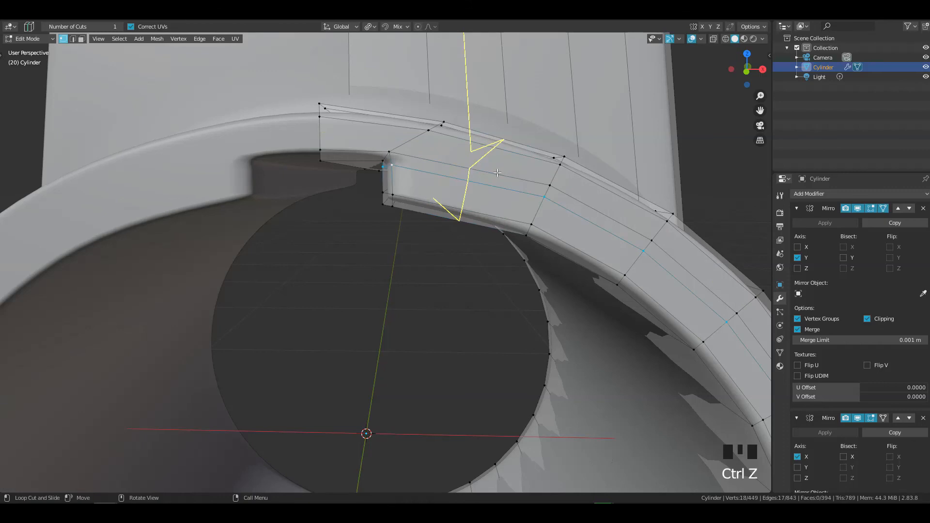
click(476, 184)
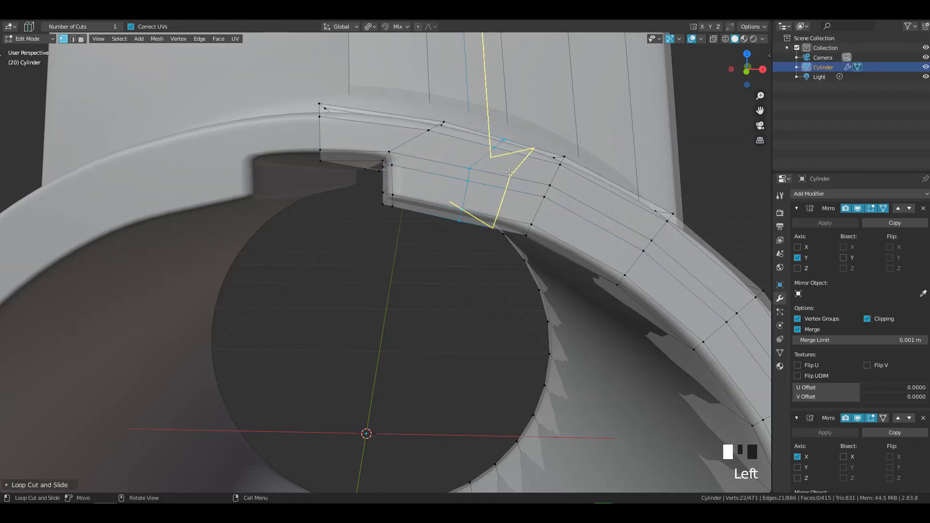
right_click(501, 206)
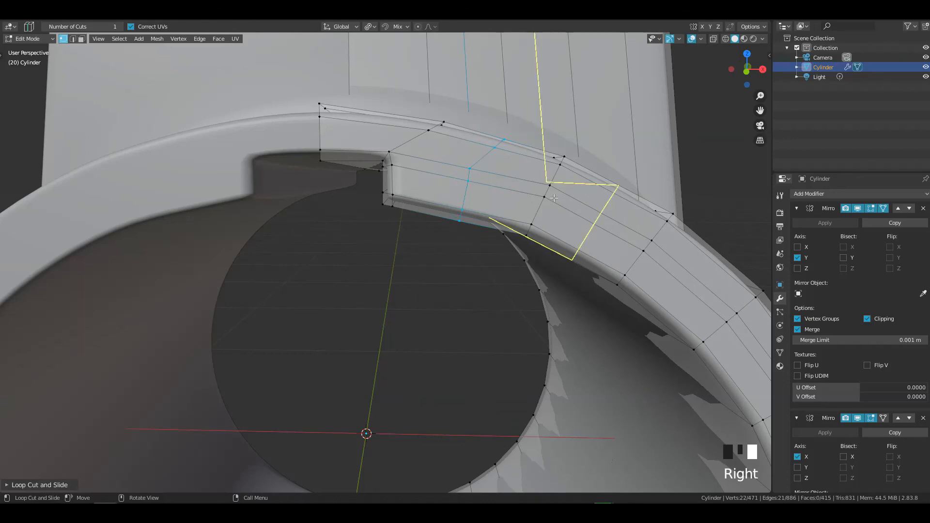
key(w)
key(g)
key(g)
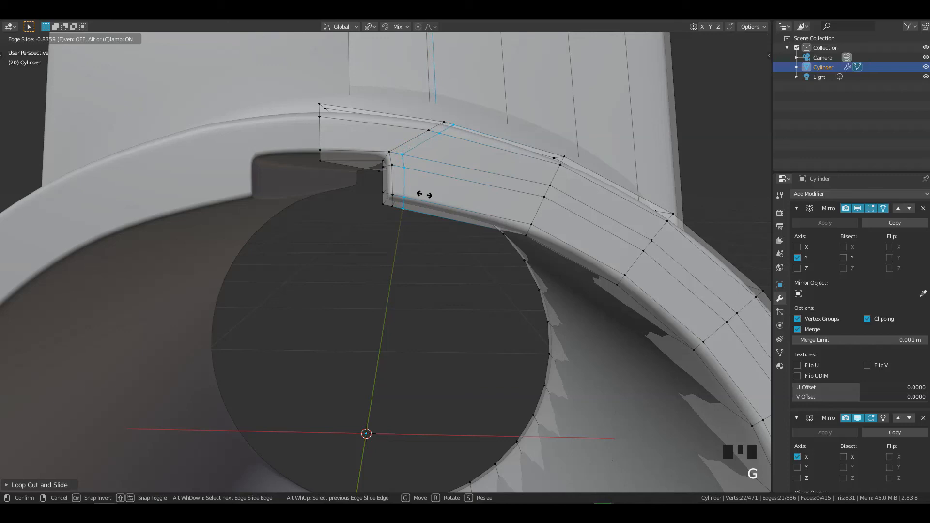
click(421, 195)
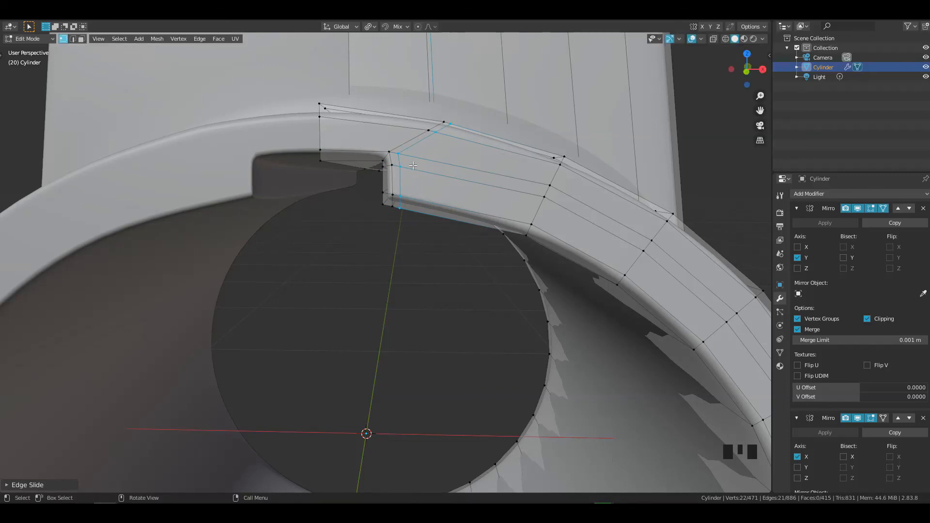
Step: Dissolve the crosswise edge loop beside the notch with the modifiers temporarily hidden in the viewport
shift+middle_drag(413, 165, 412, 193)
click(384, 139)
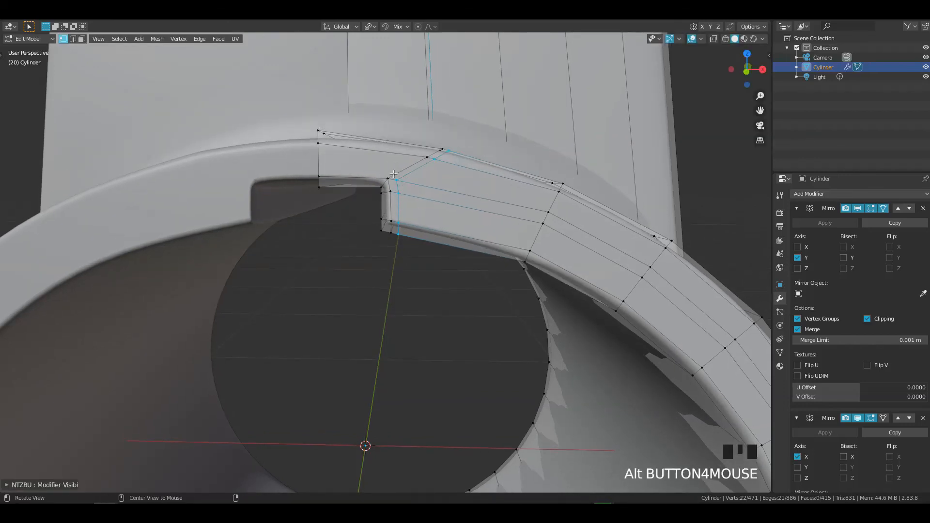
click(345, 140)
click(398, 156)
shift+middle_drag(397, 156, 421, 190)
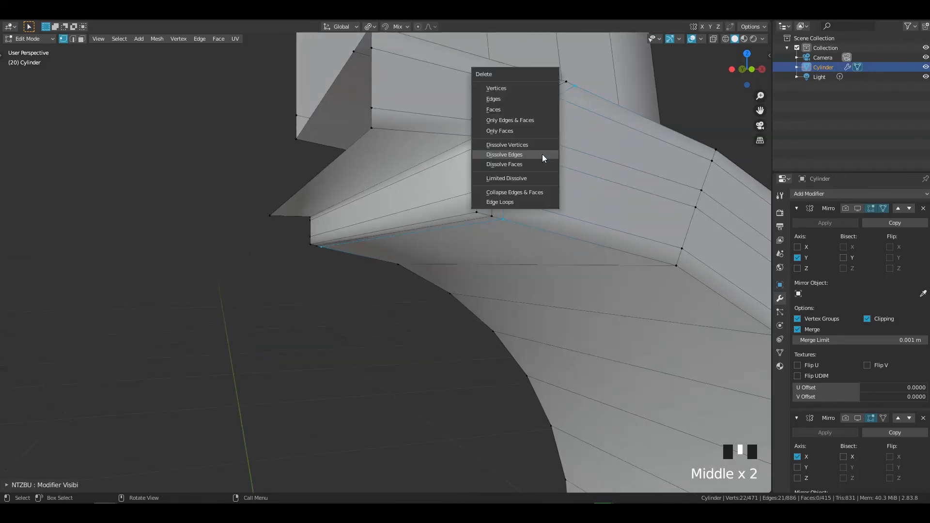
click(542, 154)
click(509, 125)
Step: Add a loop cut around the notch and the ring's inner wall, slid to the end face, and return to Object Mode
middle_drag(508, 125, 478, 125)
key(ctrl+r)
click(468, 119)
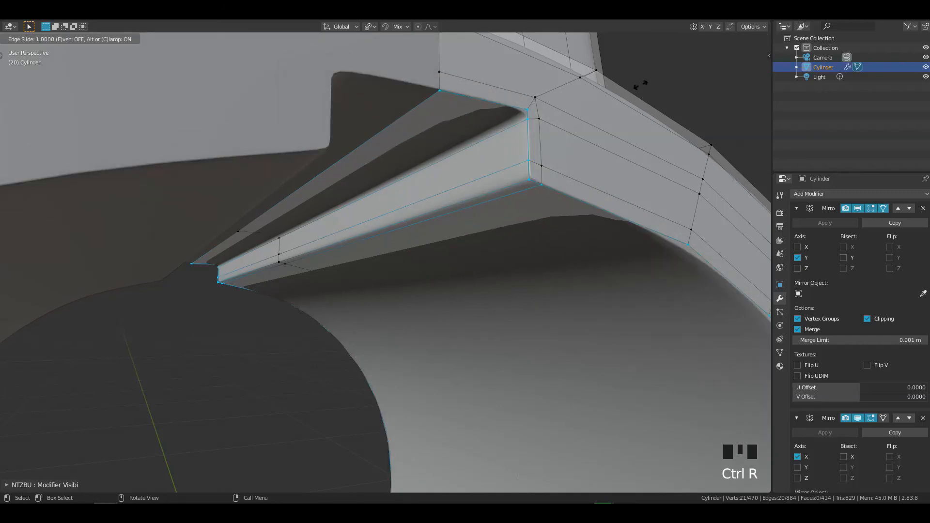
click(609, 103)
ctrl+middle_drag(608, 102, 396, 229)
key(Tab)
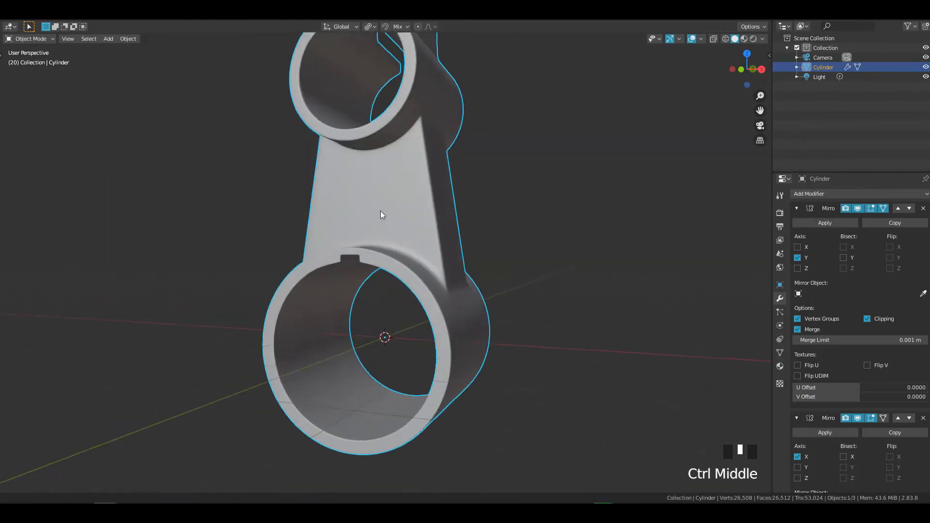